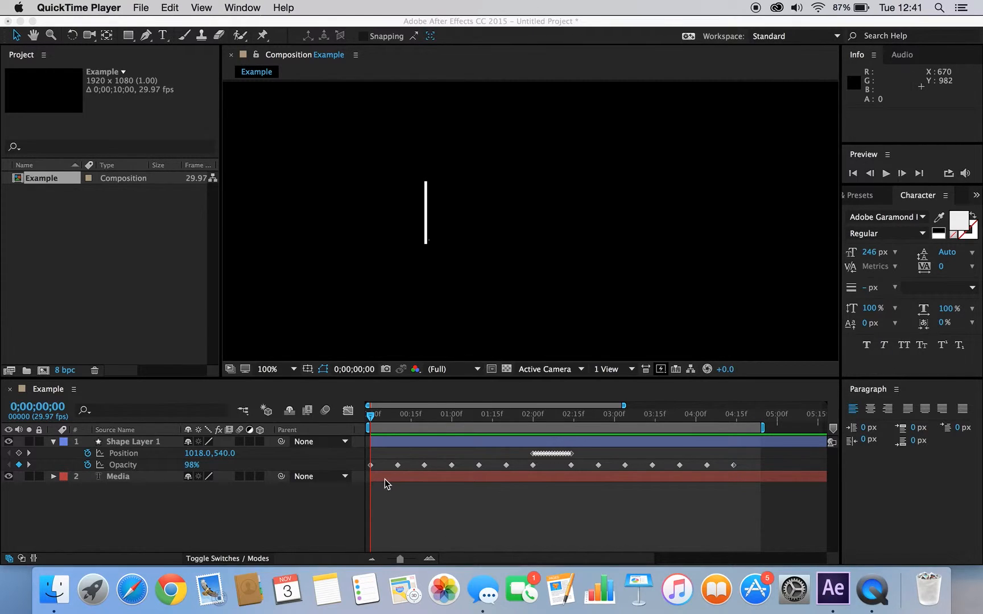
# Preview the finished typing animation in the Example composition
pyautogui.click(394, 431)
pyautogui.press('space')
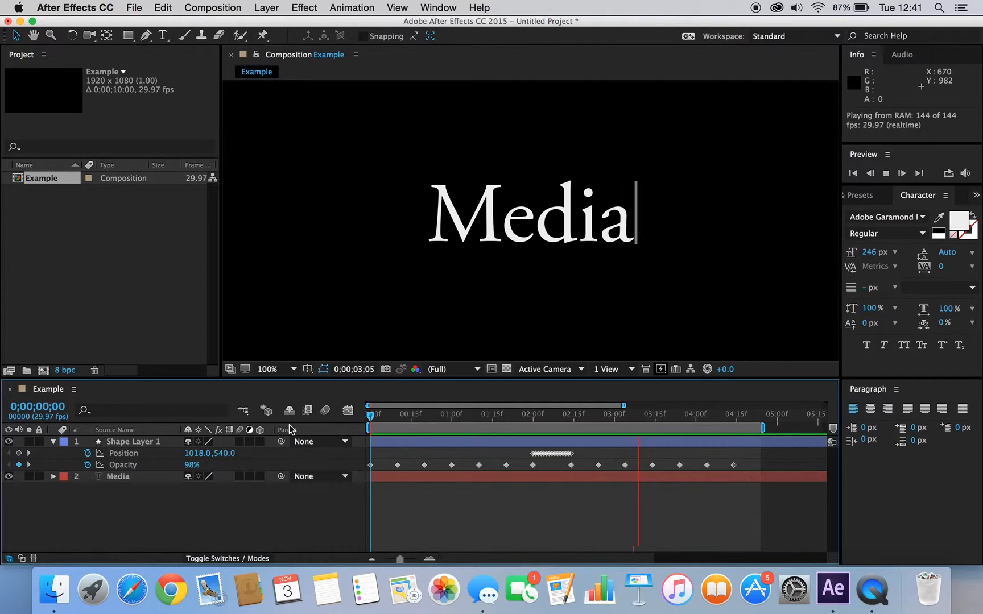
pyautogui.press('space')
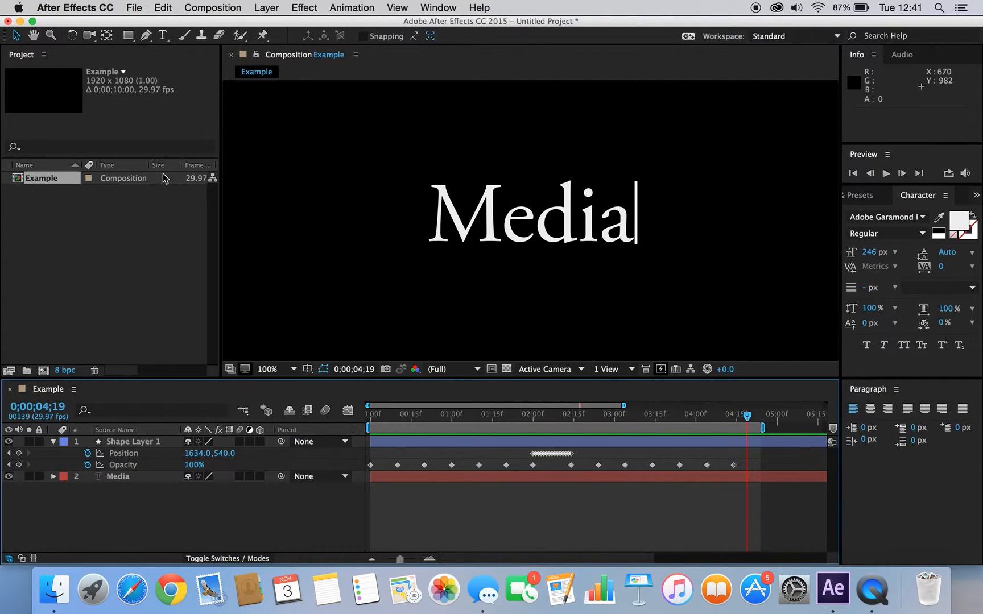
# Create a new composition named Typeeffect with the HDTV 1080 29.97 preset and a duration of 0;00;10;00
pyautogui.click(198, 8)
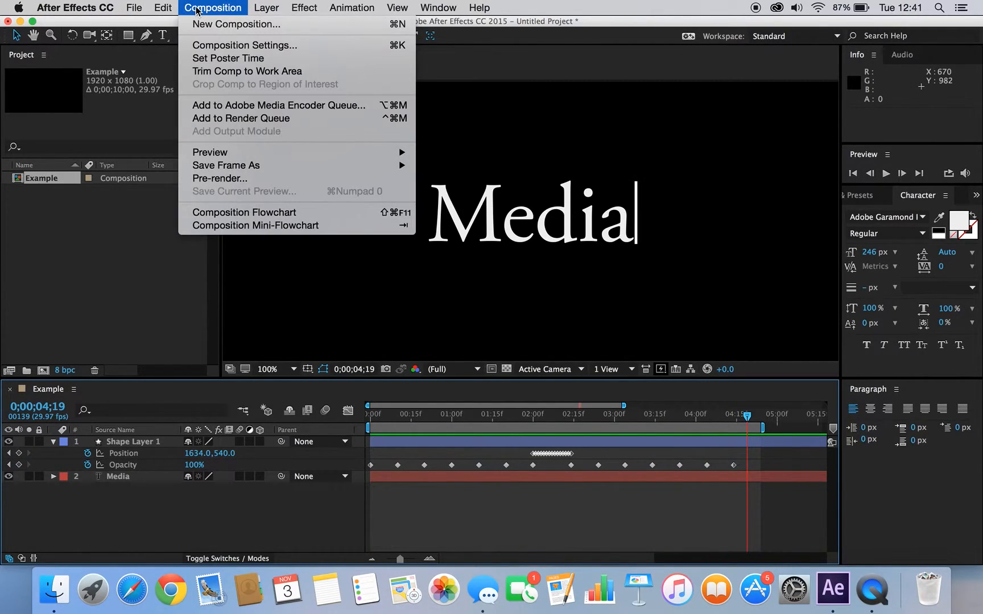
pyautogui.click(211, 23)
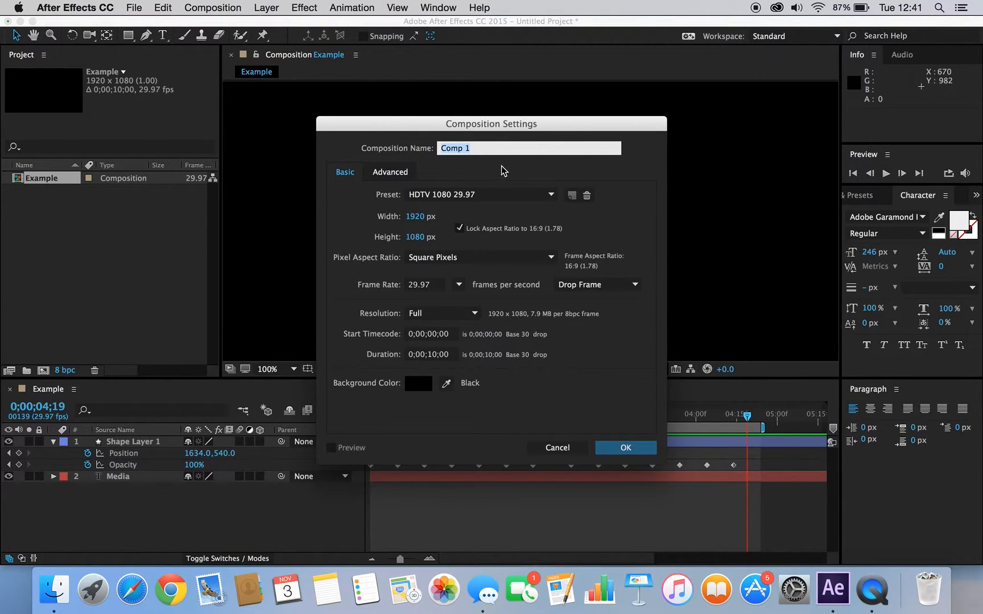
pyautogui.write('Typeeffect')
pyautogui.click(626, 448)
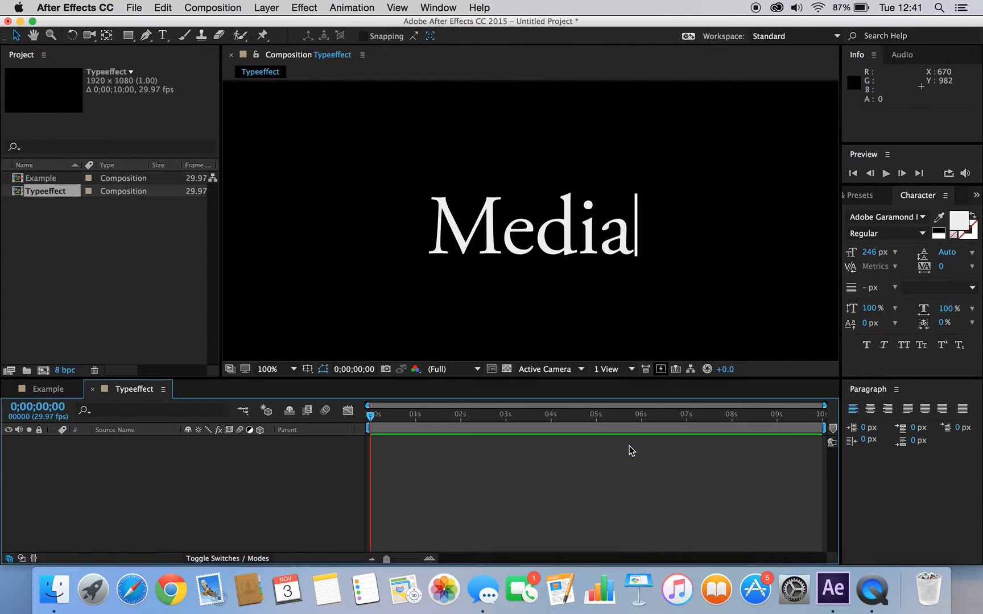
# Add a text layer reading "Media" and centre it in the composition frame
pyautogui.scroll(-7, 366, 112)
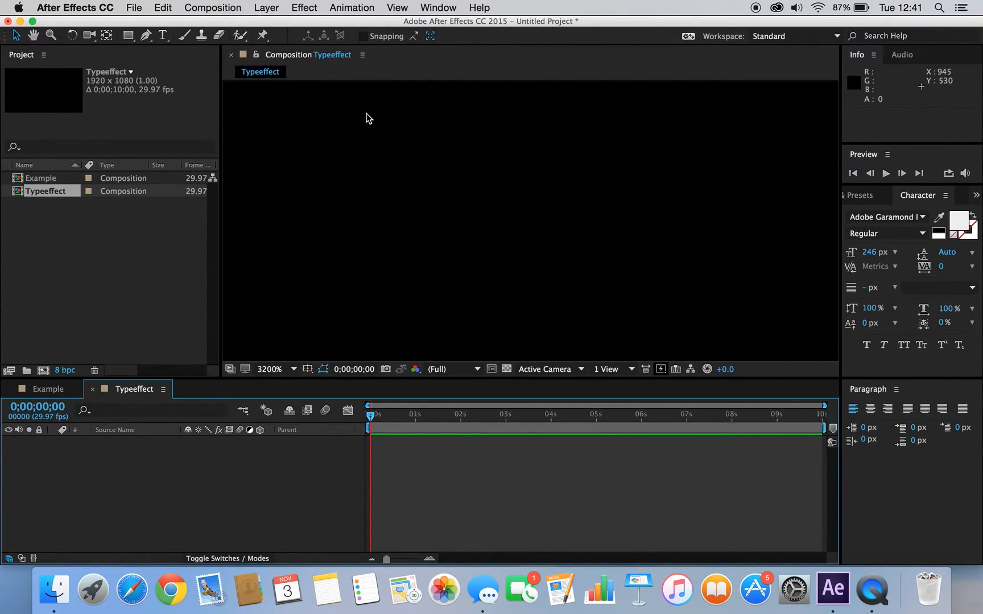
pyautogui.scroll(3, 366, 112)
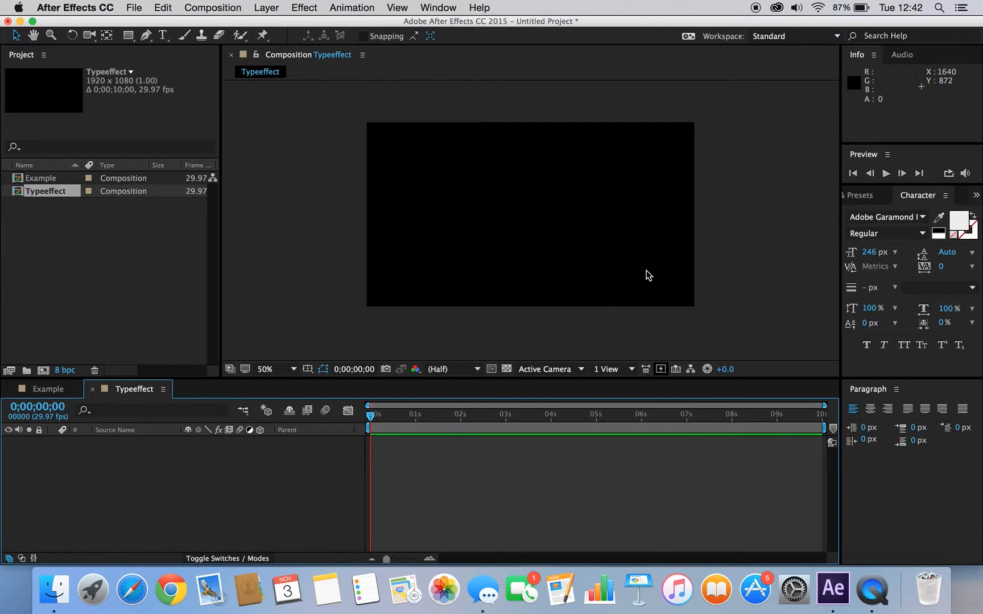
pyautogui.click(163, 35)
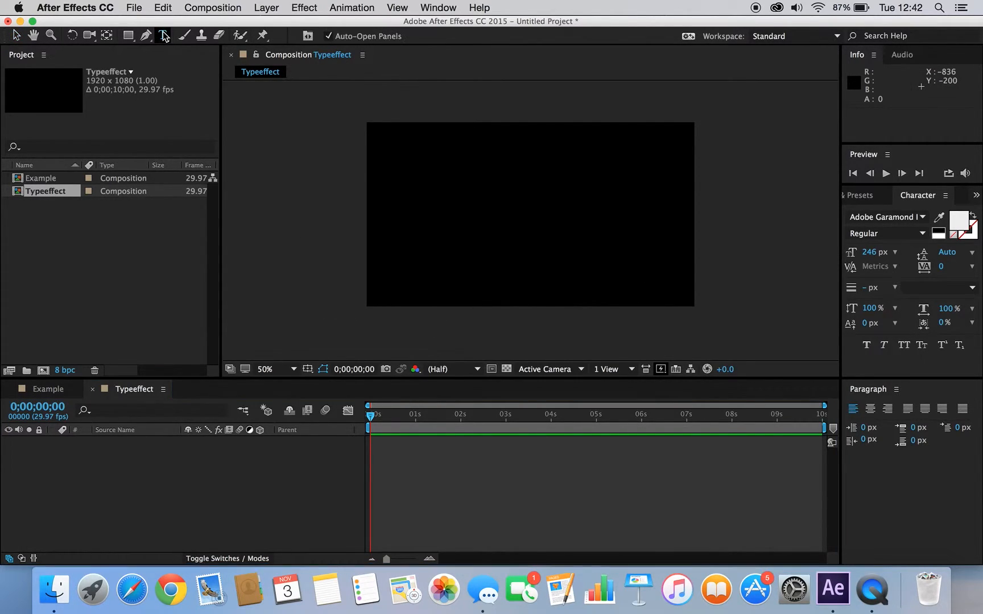
pyautogui.click(505, 206)
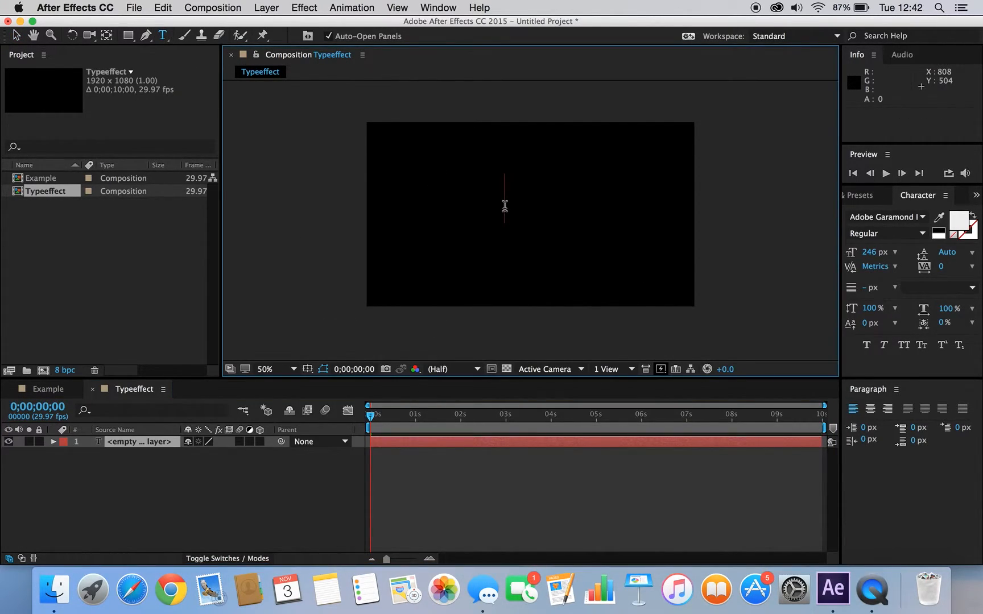
pyautogui.write('Media')
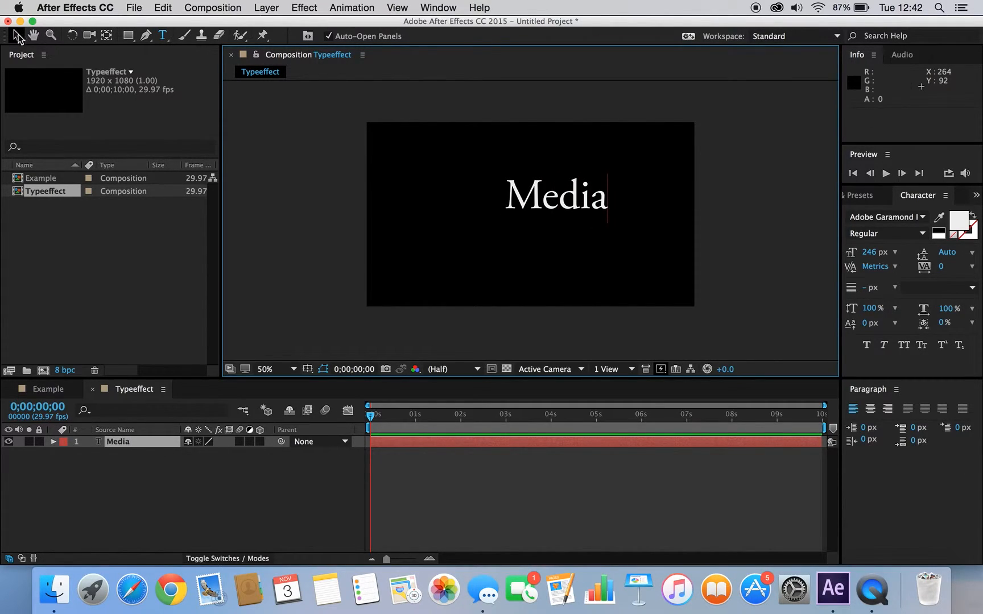
pyautogui.click(17, 36)
pyautogui.moveTo(582, 198); pyautogui.dragTo(555, 218)
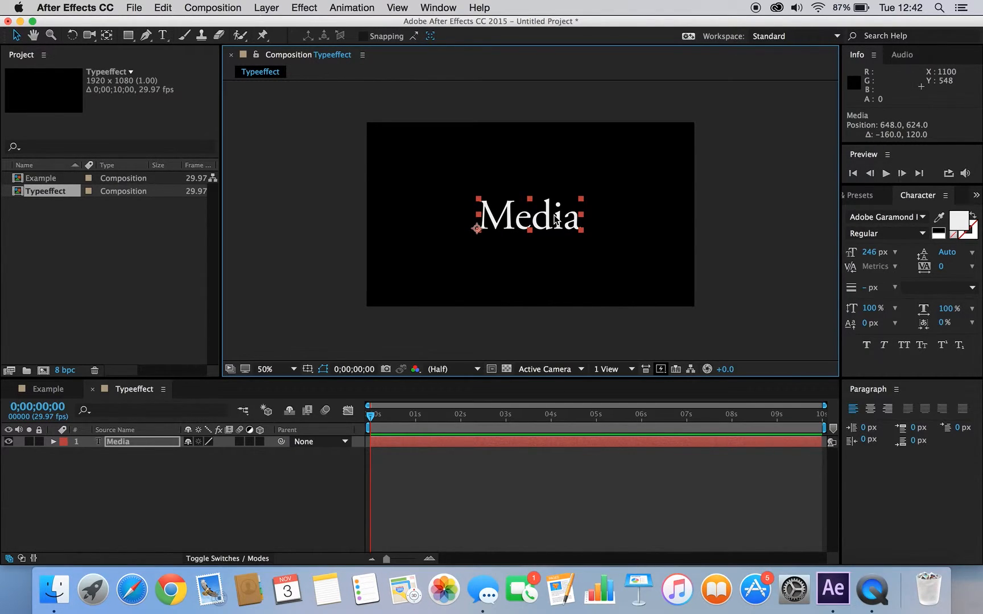
# Draw a rectangular mask on the Media layer that tightly encloses the whole word
pyautogui.click(151, 444)
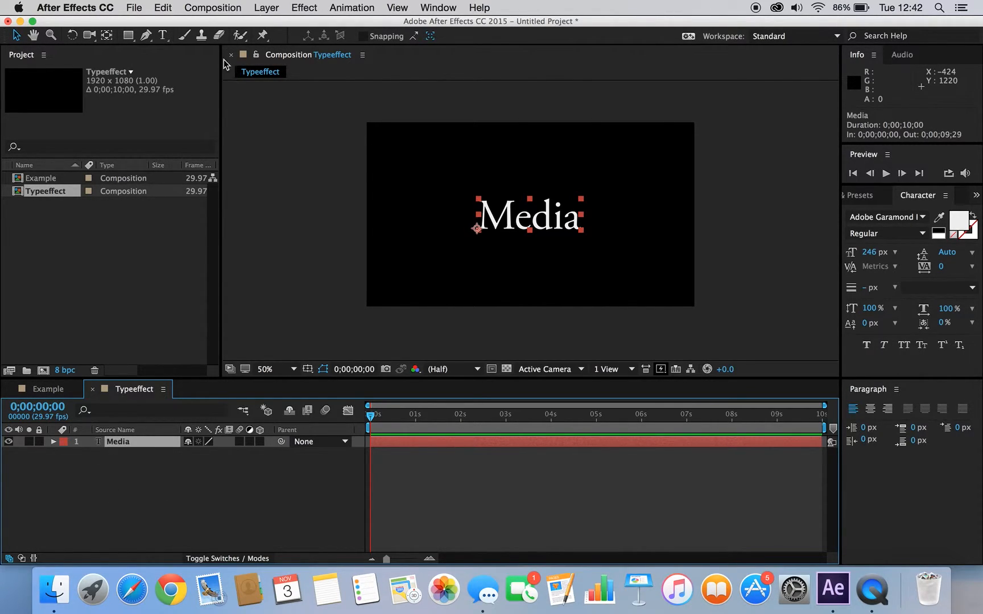
pyautogui.click(129, 36)
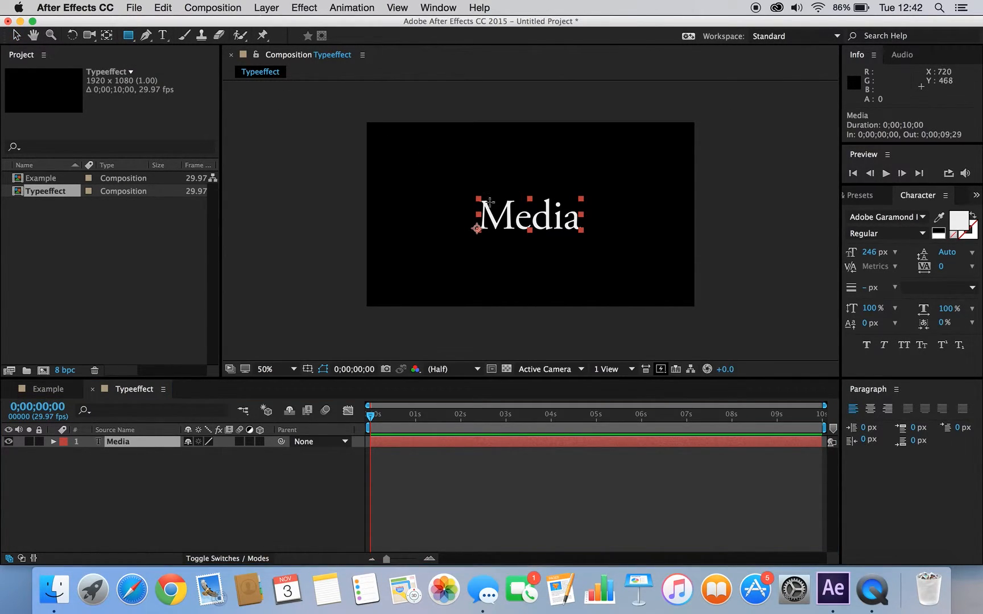
pyautogui.moveTo(478, 198)
pyautogui.mouseDown()
pyautogui.moveTo(505, 224)
pyautogui.moveTo(581, 232)
pyautogui.mouseUp()
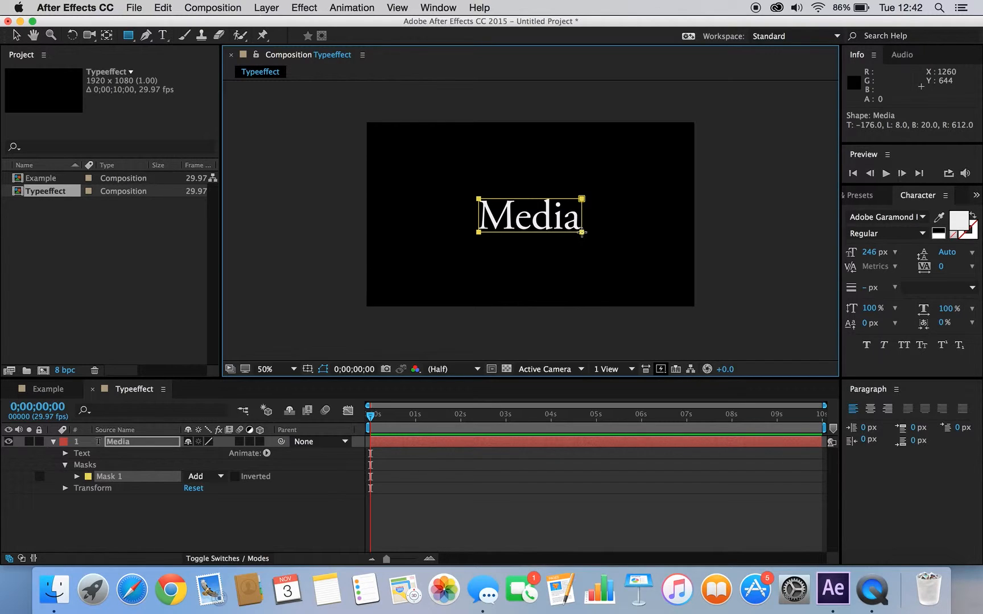
pyautogui.click(17, 35)
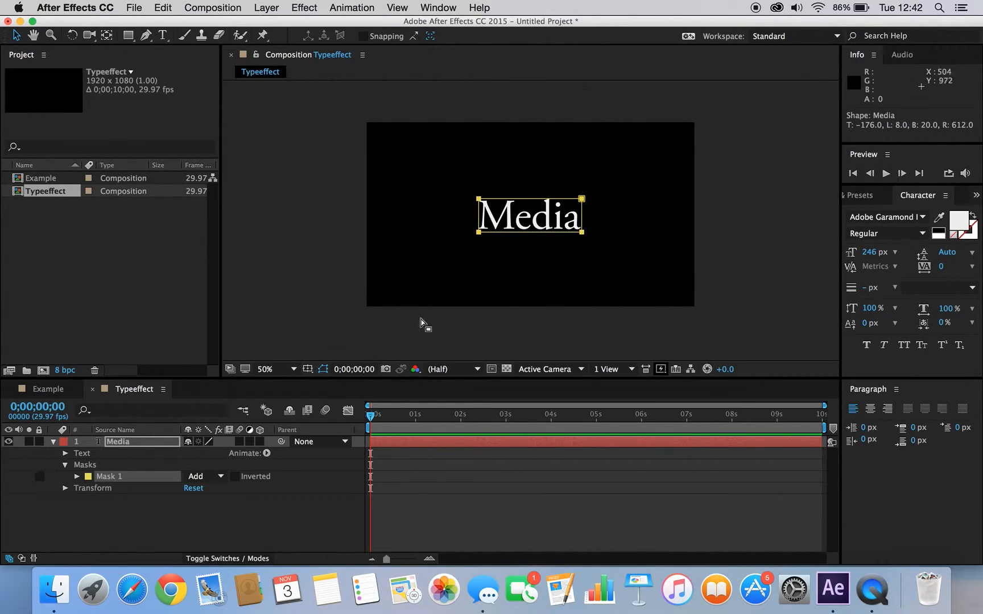
# Move the two right-hand vertices of Mask 1 onto its left edge so the mask collapses and hides the word
pyautogui.click(157, 445)
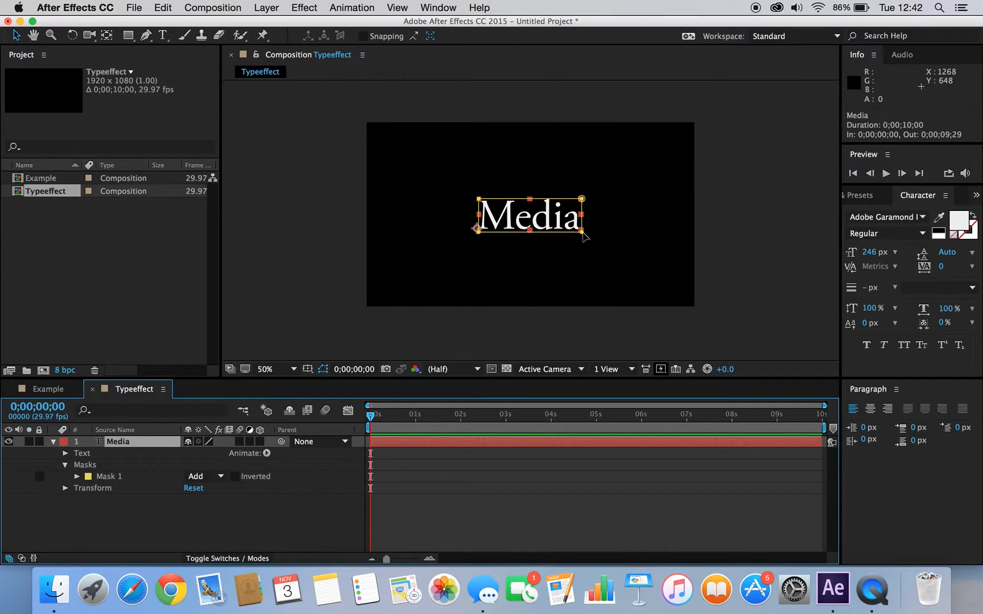
pyautogui.moveTo(582, 230)
pyautogui.mouseDown()
pyautogui.moveTo(577, 215)
pyautogui.moveTo(531, 226)
pyautogui.moveTo(583, 216)
pyautogui.moveTo(582, 233)
pyautogui.mouseUp()
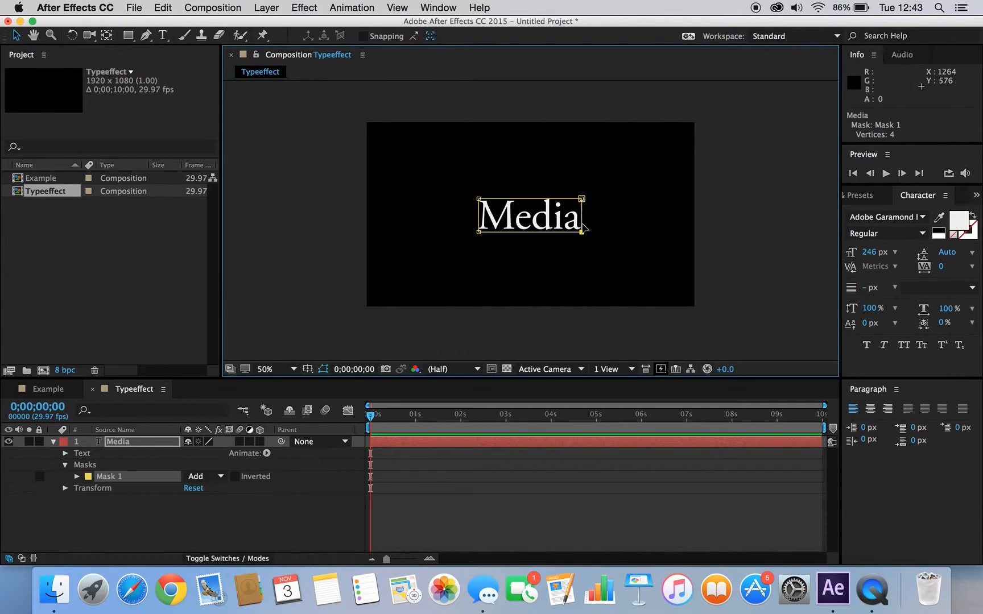
pyautogui.click(144, 456)
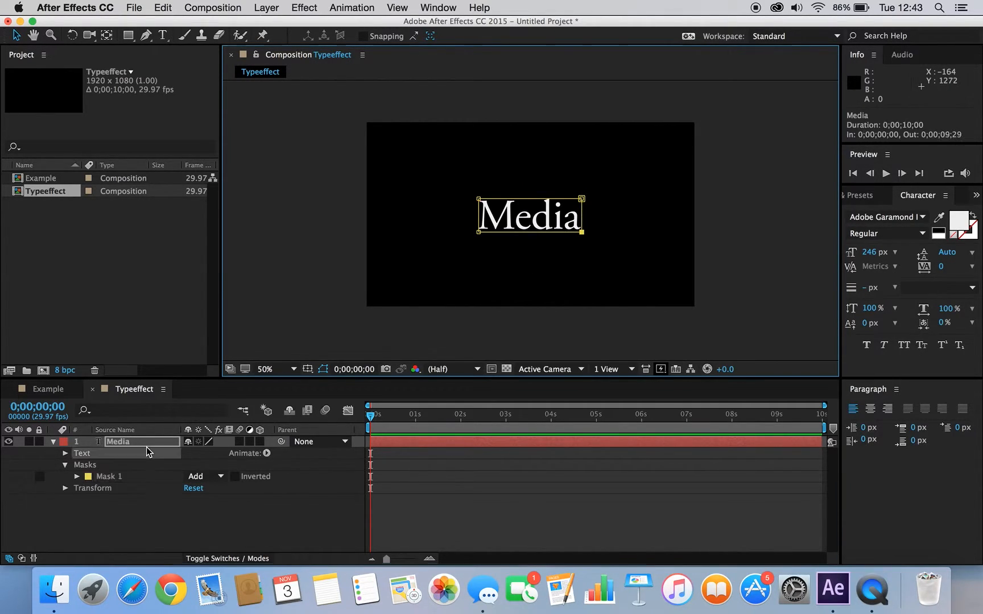
pyautogui.click(146, 443)
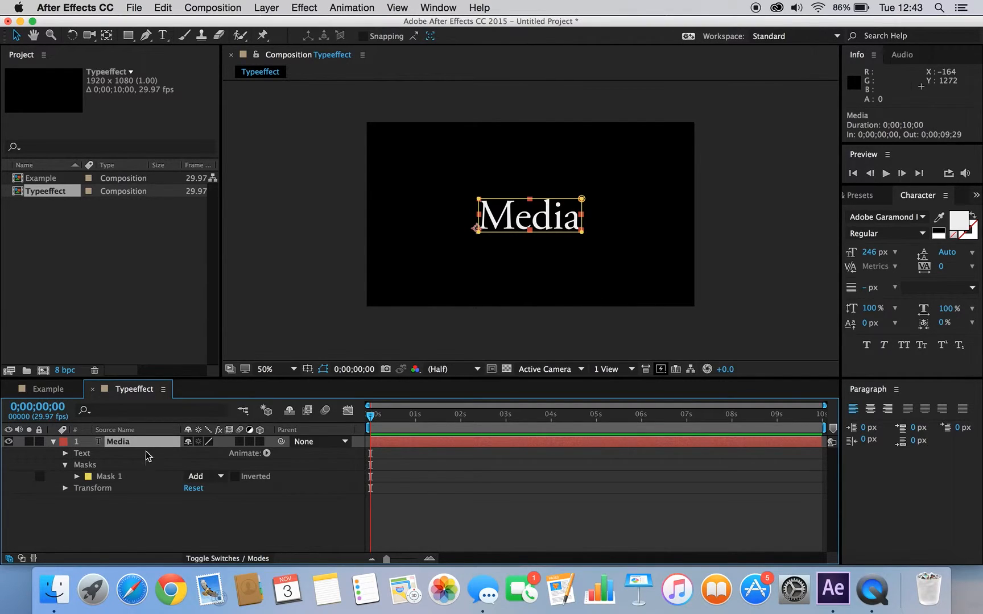
pyautogui.click(121, 480)
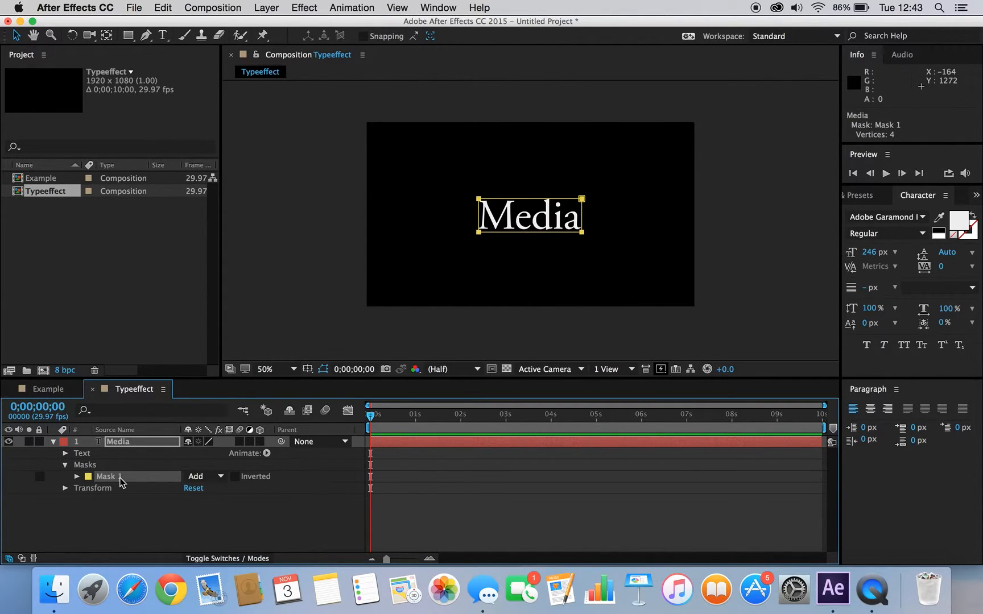
pyautogui.click(584, 200)
pyautogui.click(578, 268)
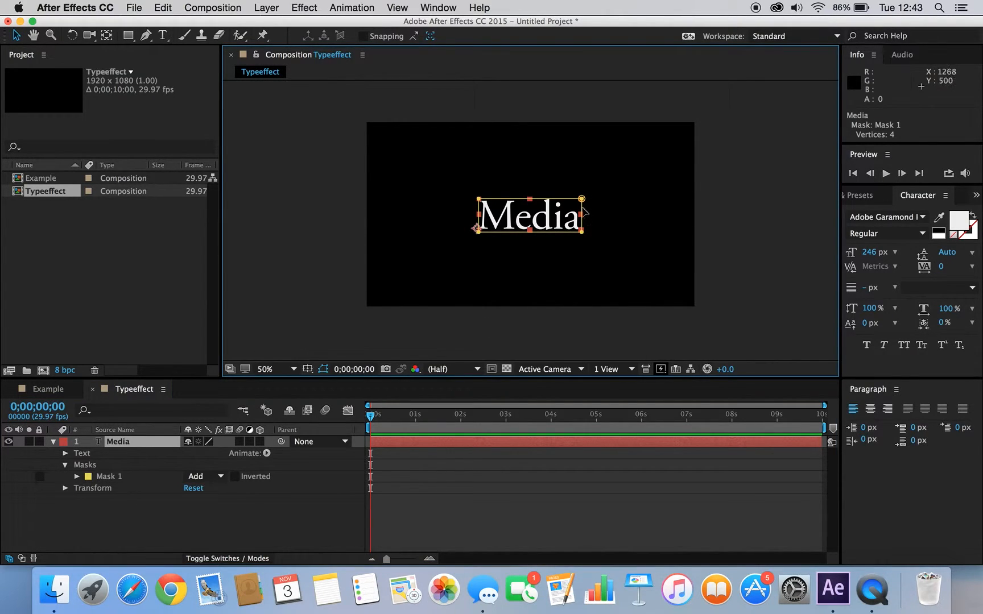
pyautogui.click(582, 200)
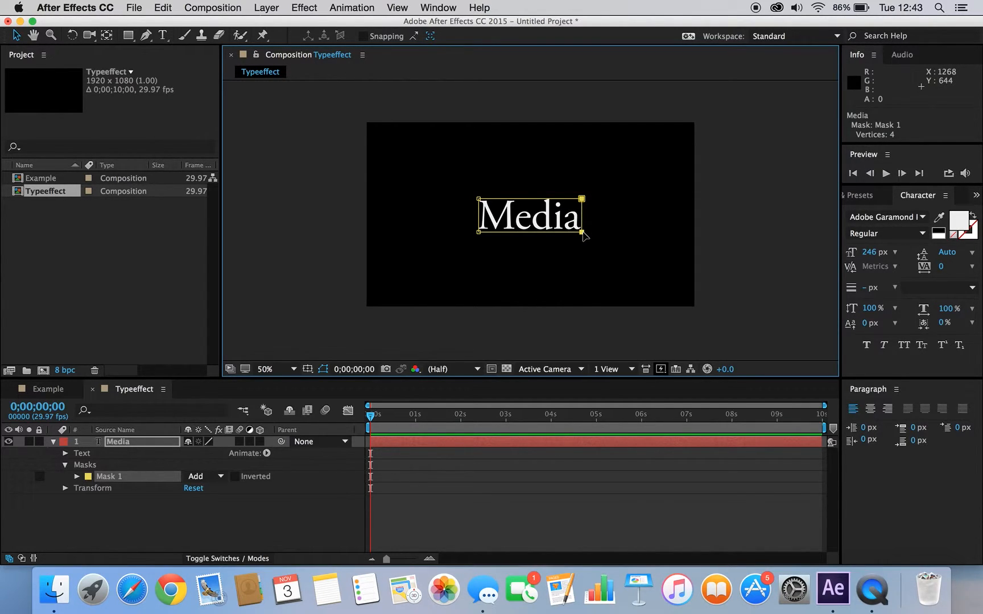
pyautogui.moveTo(582, 233); pyautogui.dragTo(479, 235)
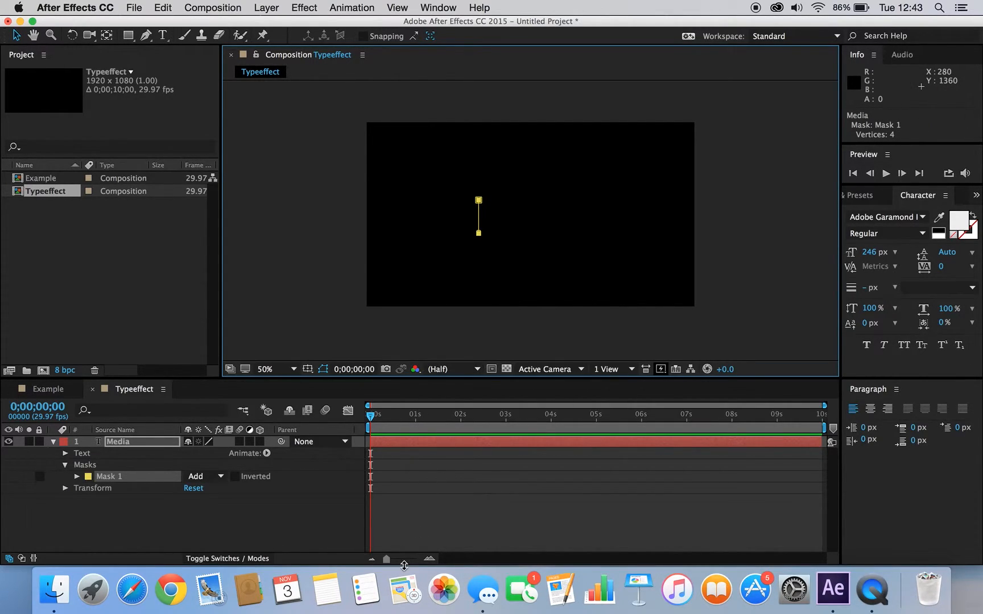
# Move the current time of the Typeeffect composition to 0;00;02;00
pyautogui.moveTo(403, 564)
pyautogui.mouseDown()
pyautogui.moveTo(387, 562)
pyautogui.moveTo(405, 563)
pyautogui.mouseUp()
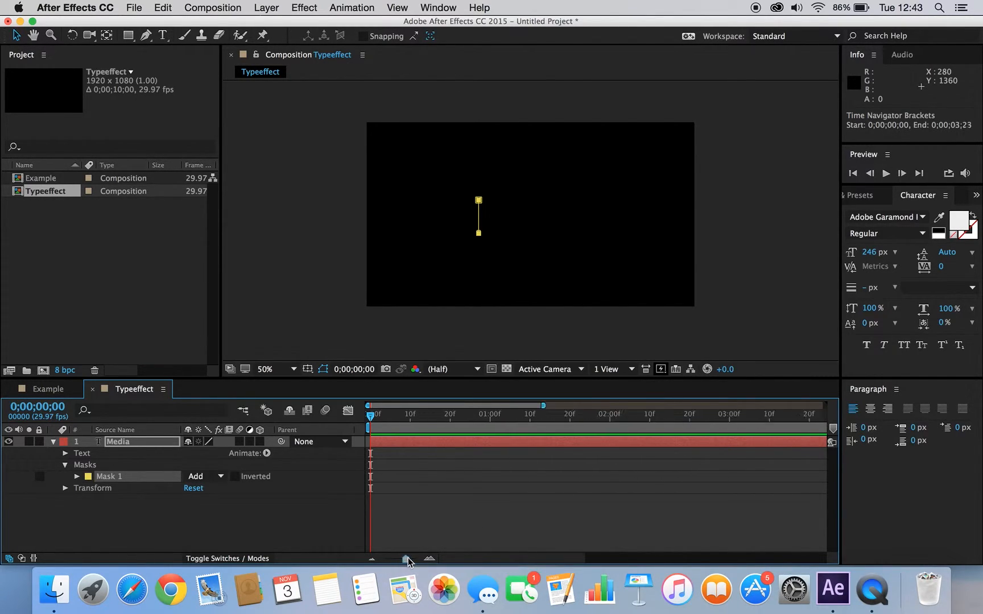
pyautogui.moveTo(404, 561); pyautogui.dragTo(416, 562)
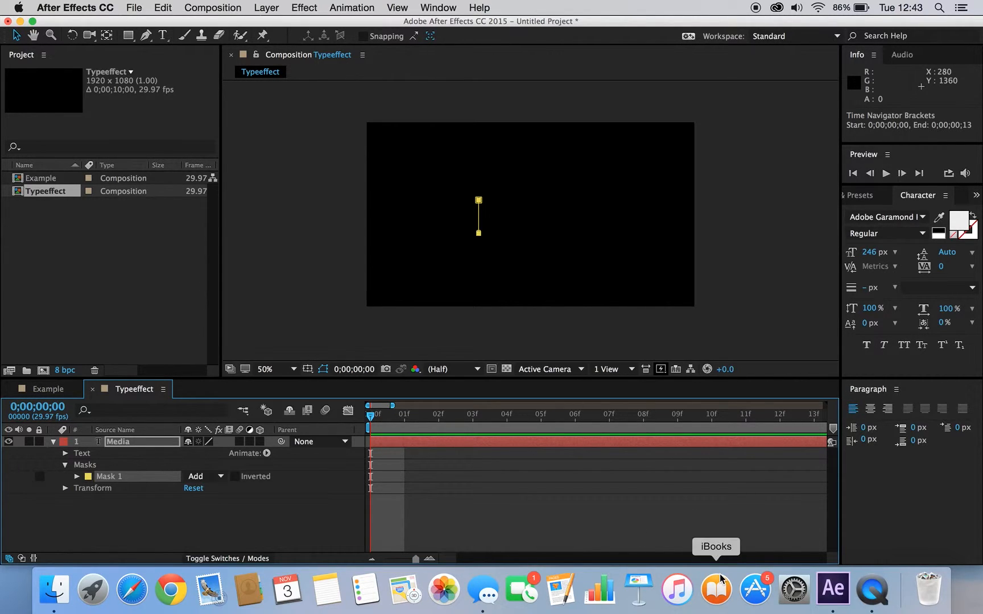
pyautogui.hscroll(4, 609, 470)
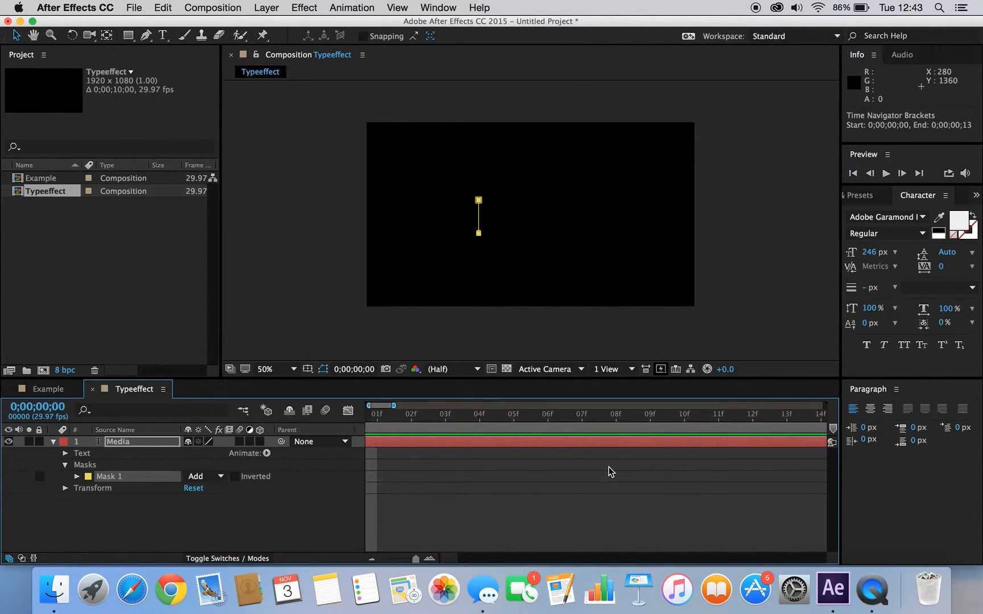
pyautogui.hscroll(10, 609, 471)
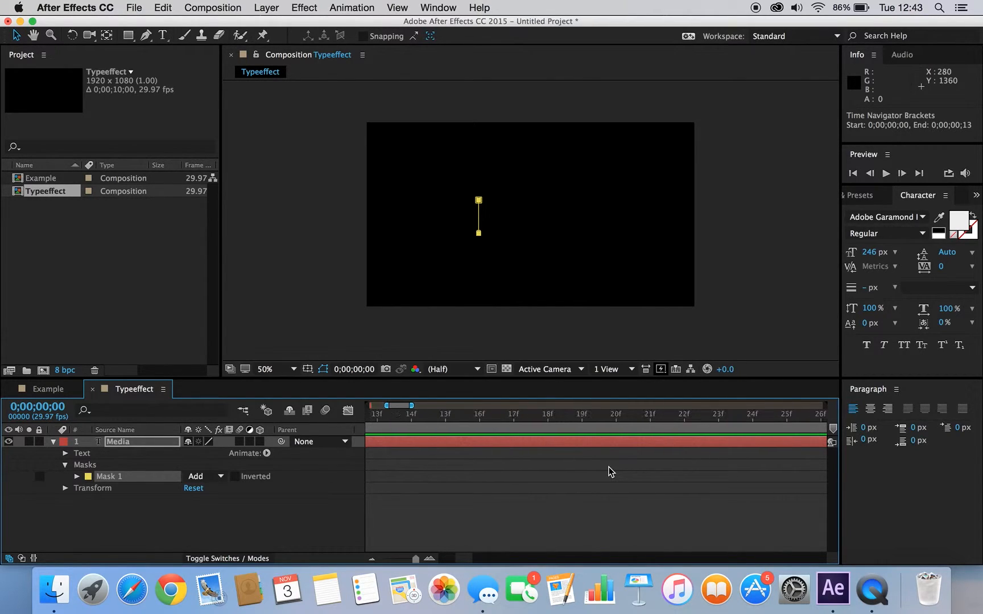
pyautogui.click(562, 421)
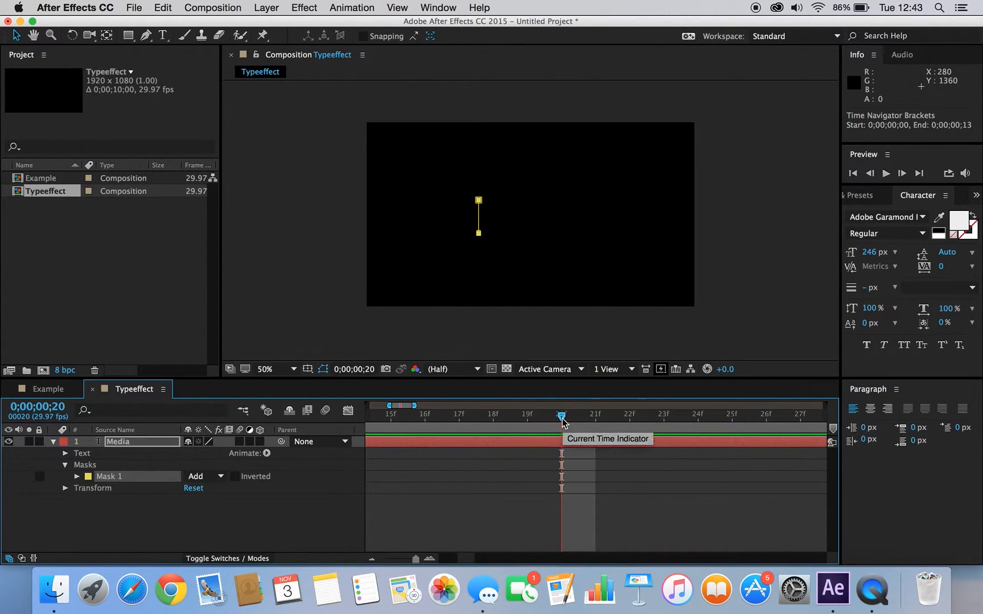
pyautogui.moveTo(561, 420); pyautogui.dragTo(630, 420)
pyautogui.hscroll(15, 631, 420)
pyautogui.hscroll(15, 631, 421)
pyautogui.hscroll(3, 631, 421)
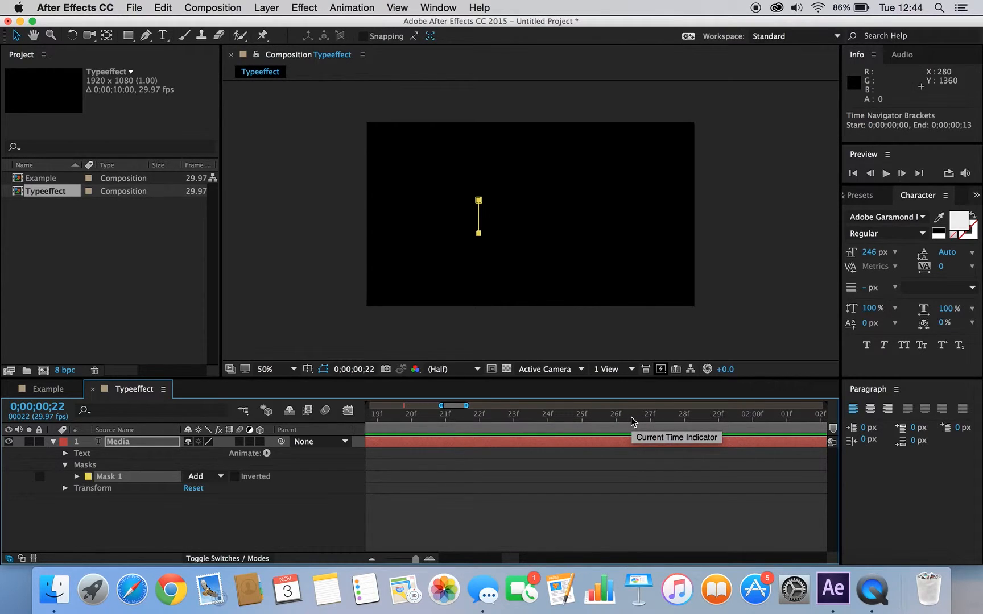
pyautogui.click(752, 417)
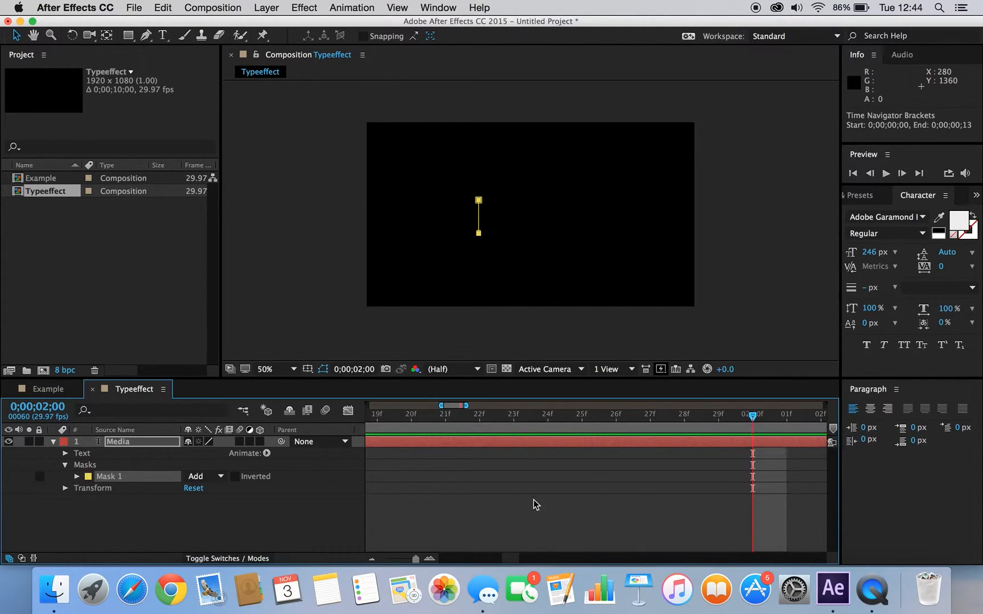
# Enable keyframing for the Mask Path of Mask 1, setting its first keyframe at 0;00;02;00
pyautogui.click(401, 559)
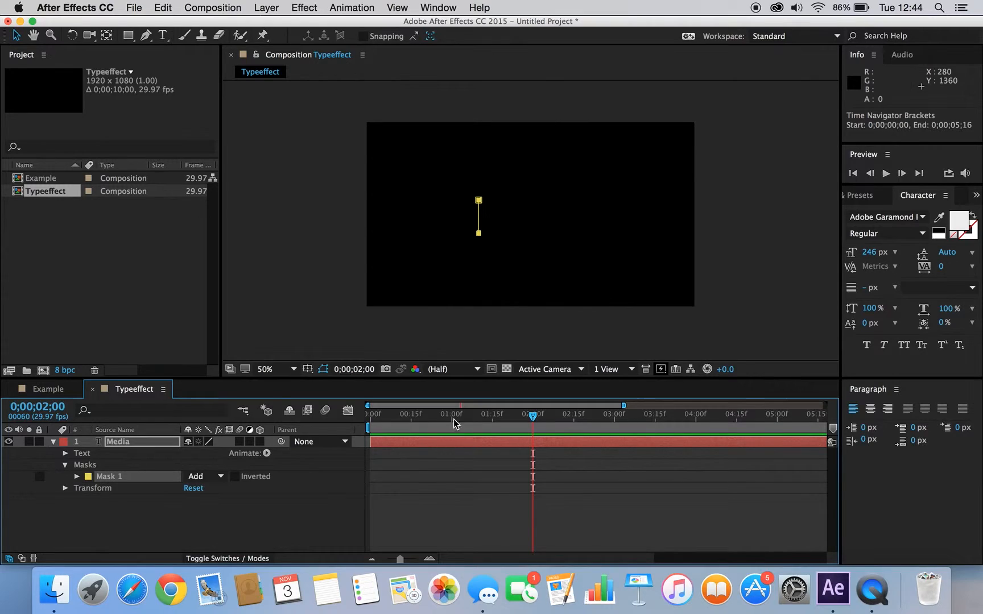
pyautogui.moveTo(400, 560); pyautogui.dragTo(405, 559)
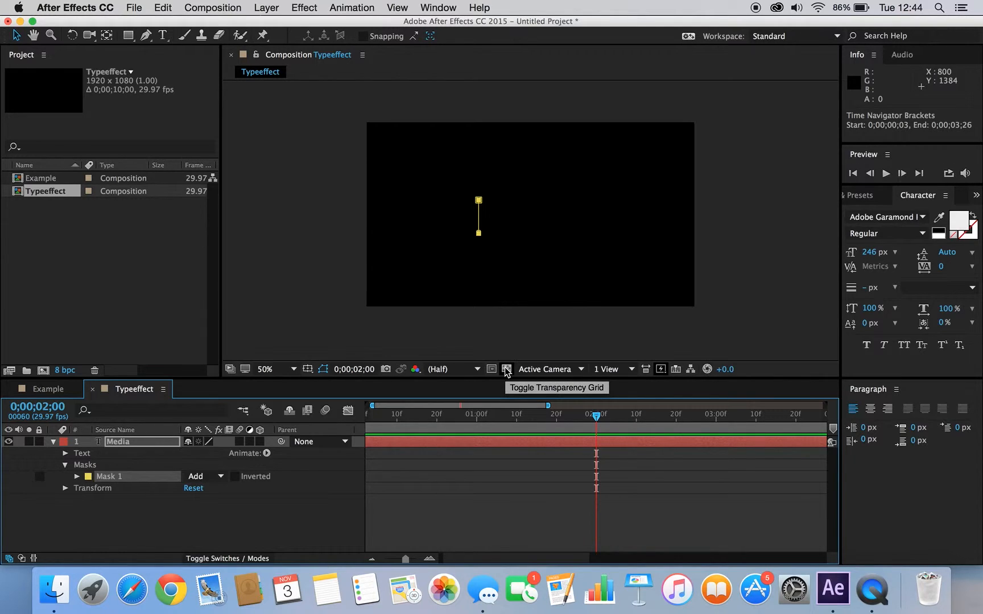
pyautogui.click(77, 477)
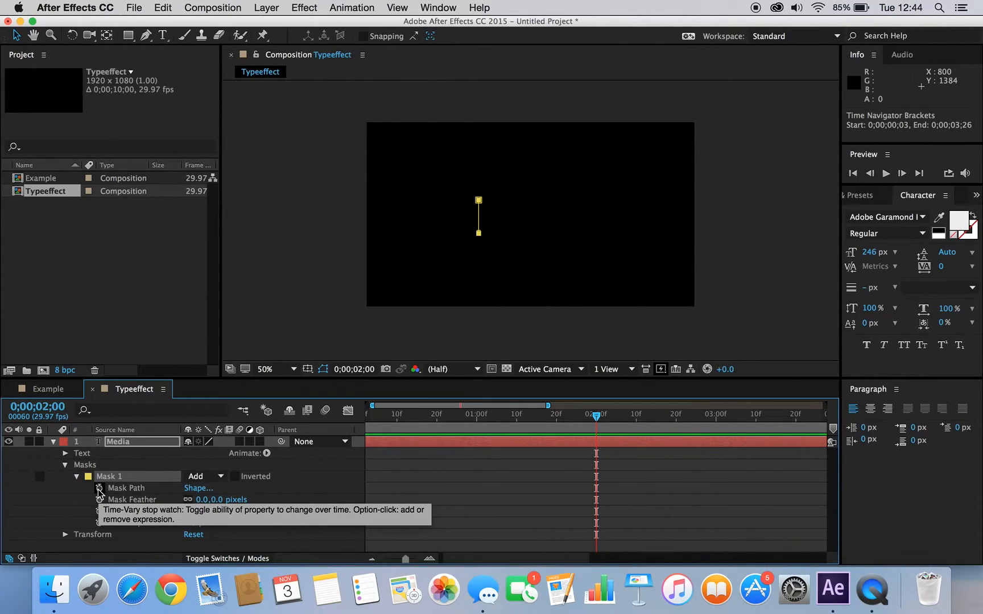
pyautogui.click(99, 489)
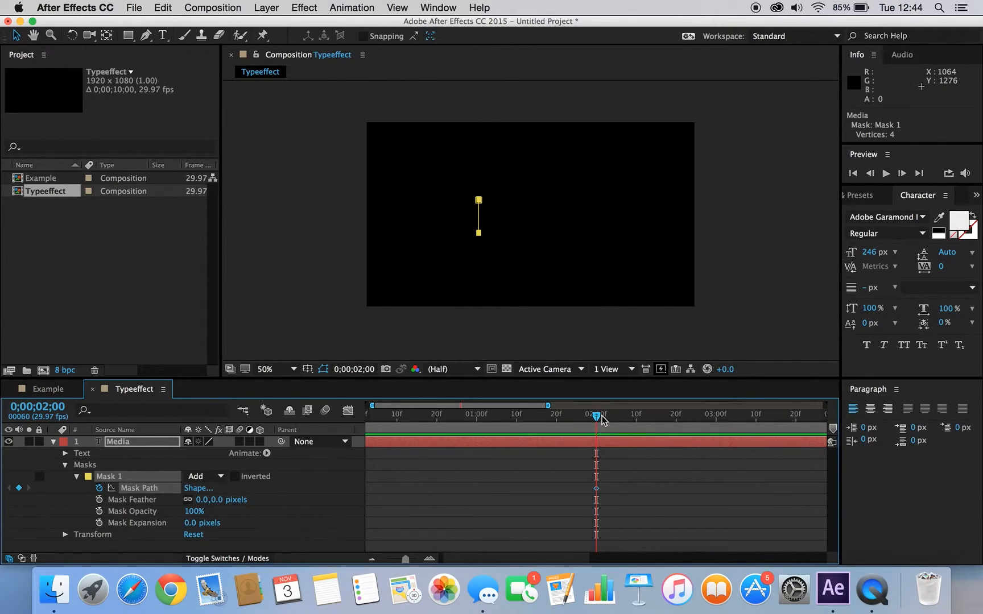
pyautogui.moveTo(405, 560); pyautogui.dragTo(416, 561)
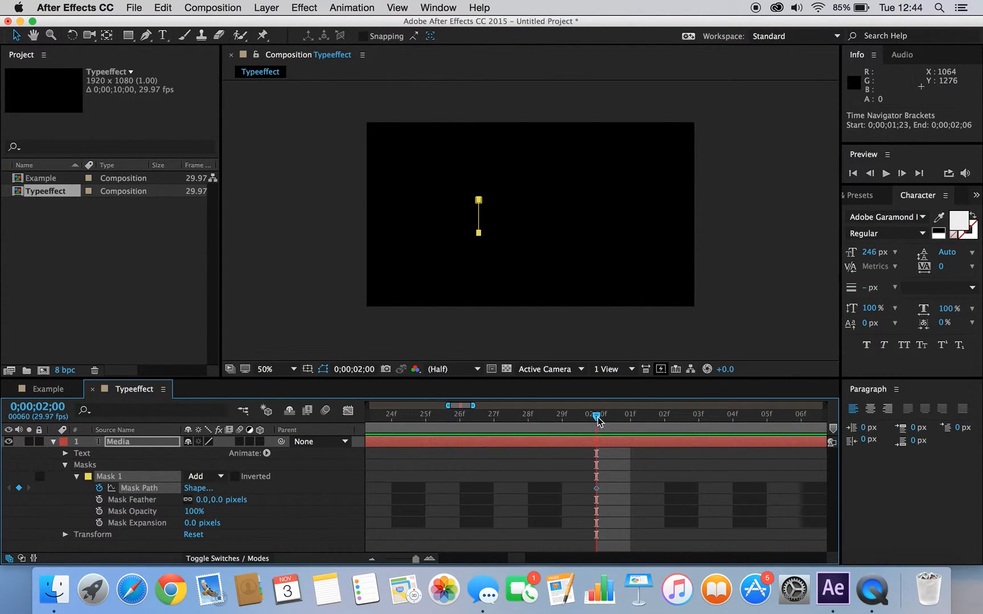
# At 0;00;02;02, move the two right-hand vertices of Mask 1 rightward until the mask encloses only the letter "M"
pyautogui.press('pagedown')
pyautogui.press('pagedown')
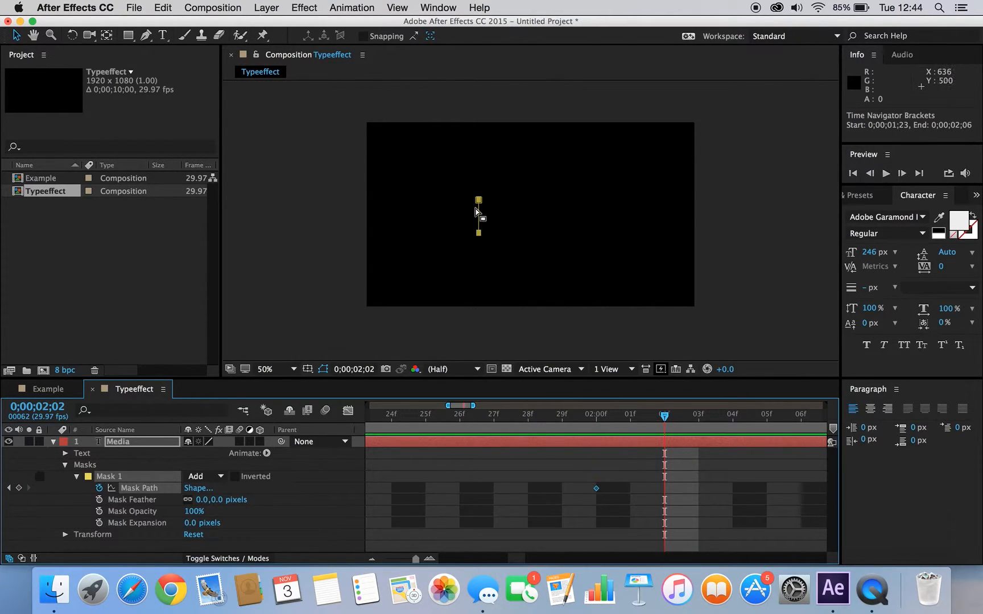
pyautogui.press('.')
pyautogui.press('.')
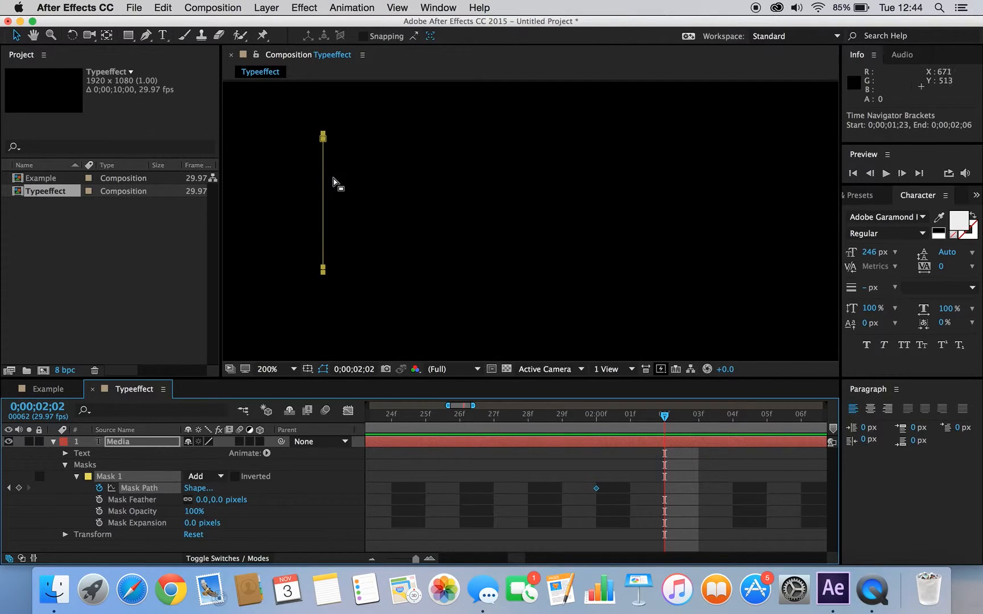
pyautogui.click(324, 138)
pyautogui.click(361, 171)
pyautogui.click(323, 140)
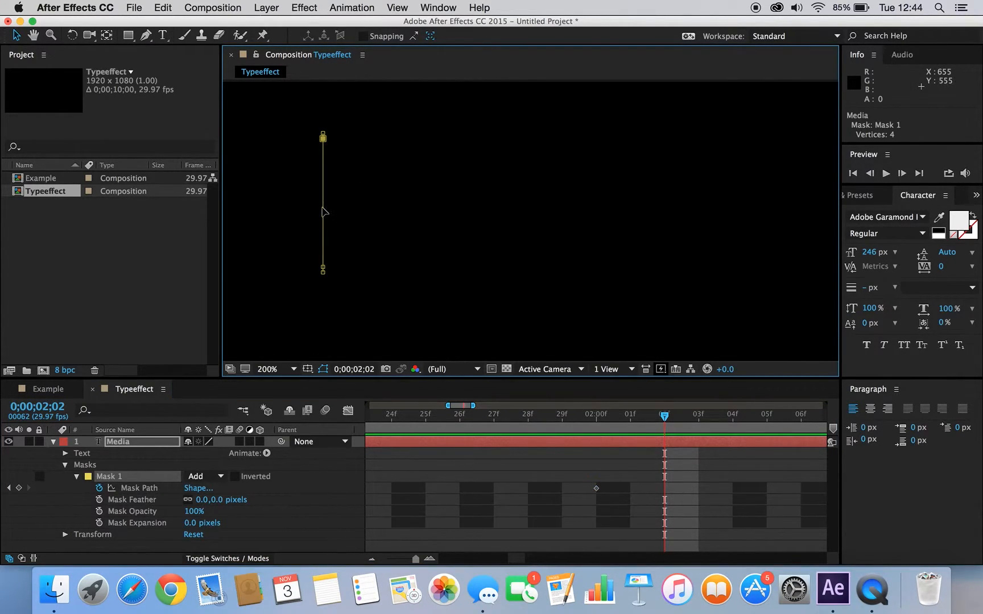
pyautogui.moveTo(324, 273); pyautogui.dragTo(471, 267)
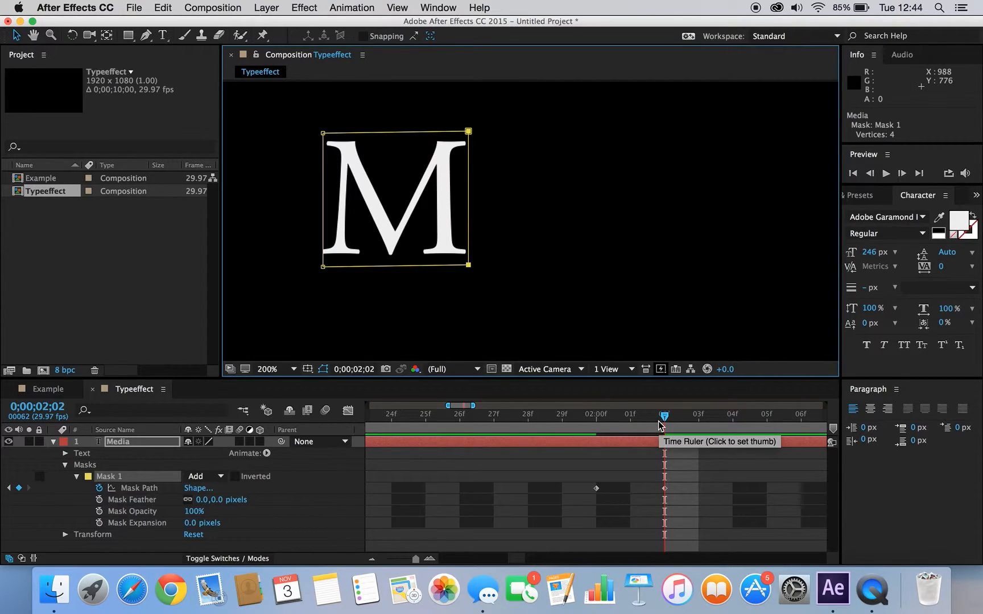
# Add a hold keyframe for the Mask Path at 0;00;02;03, and at 0;00;02;05 extend the mask's right edge to reveal "Me"
pyautogui.moveTo(663, 420); pyautogui.dragTo(691, 424)
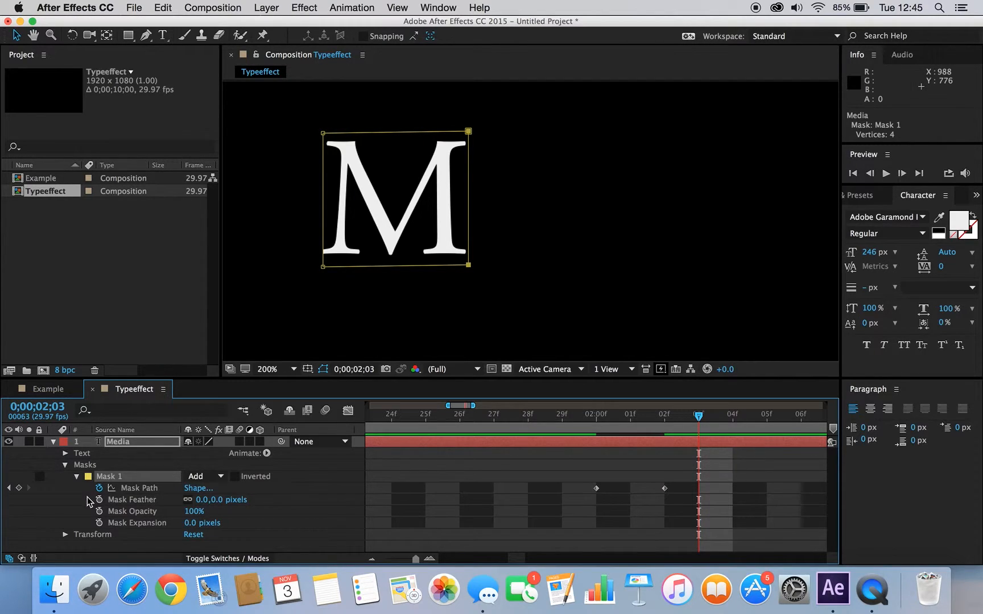
pyautogui.click(20, 489)
pyautogui.click(20, 488)
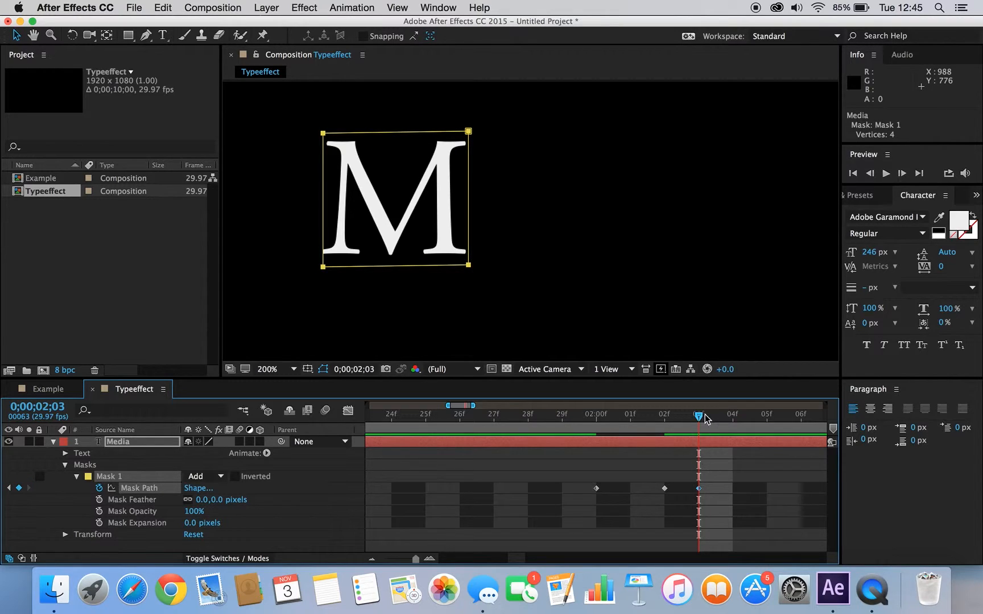
pyautogui.moveTo(699, 422); pyautogui.dragTo(767, 420)
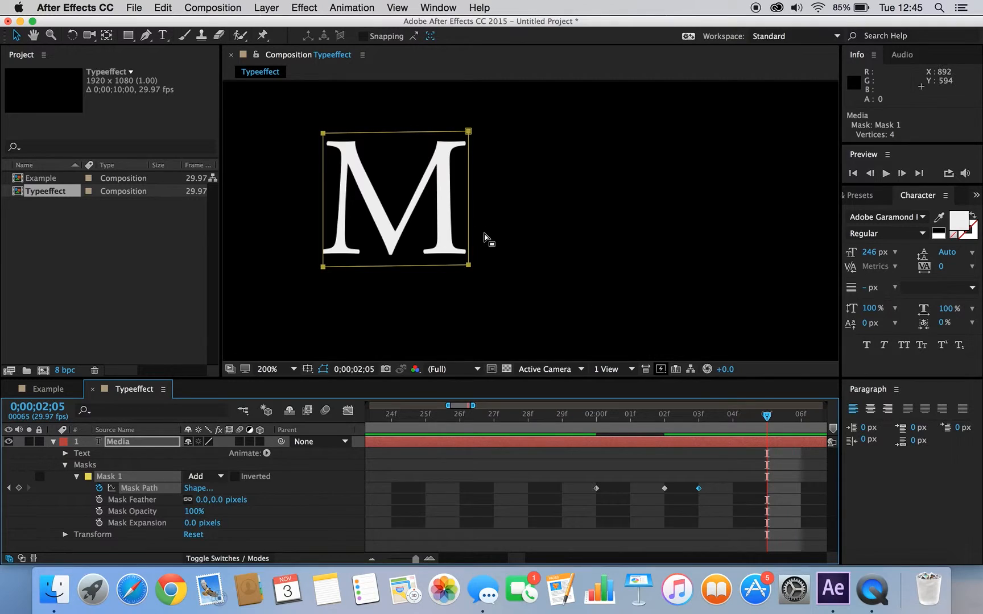
pyautogui.click(468, 131)
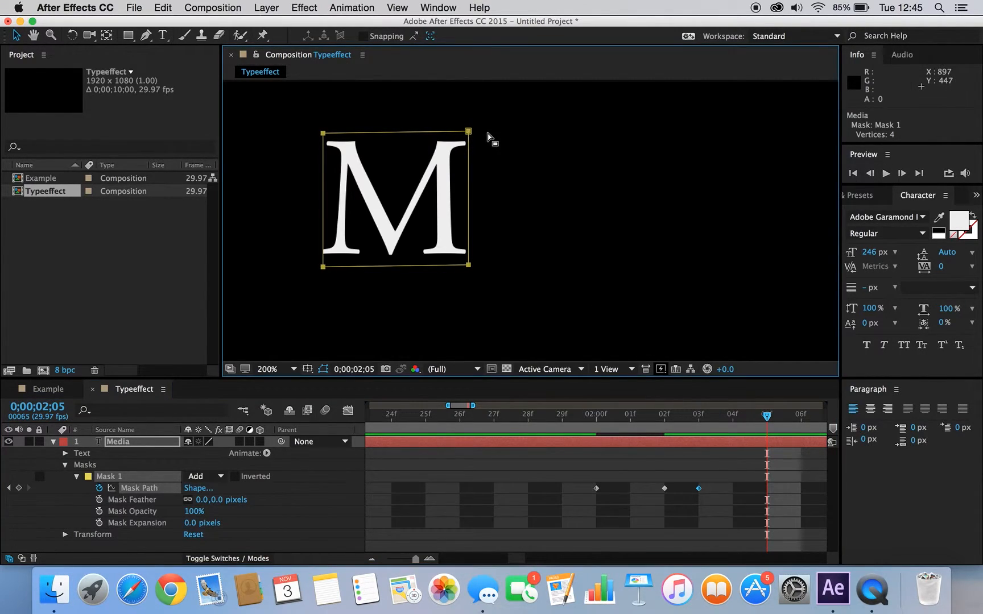
pyautogui.click(488, 137)
pyautogui.click(469, 131)
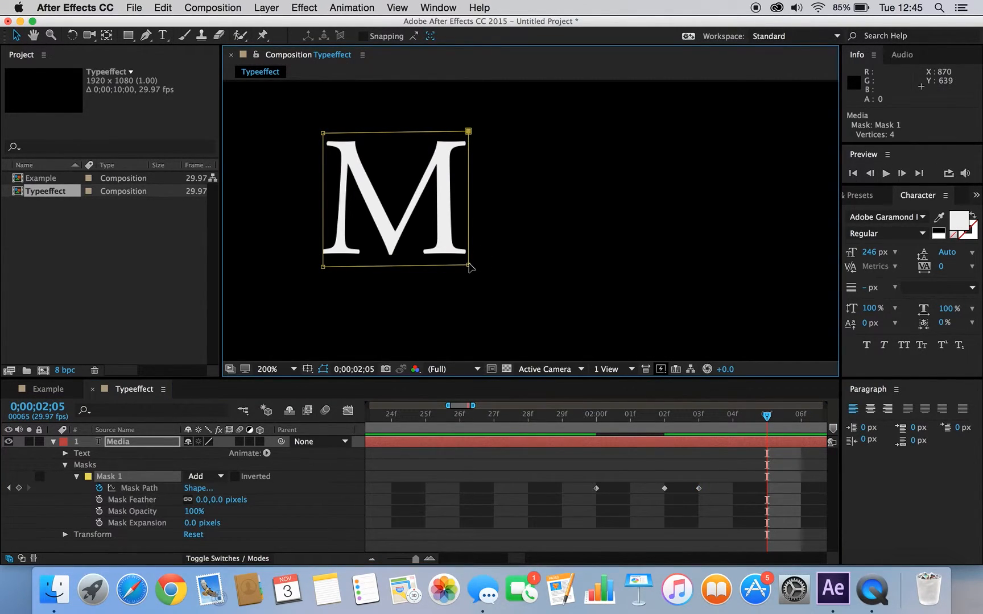
pyautogui.moveTo(470, 267); pyautogui.dragTo(537, 266)
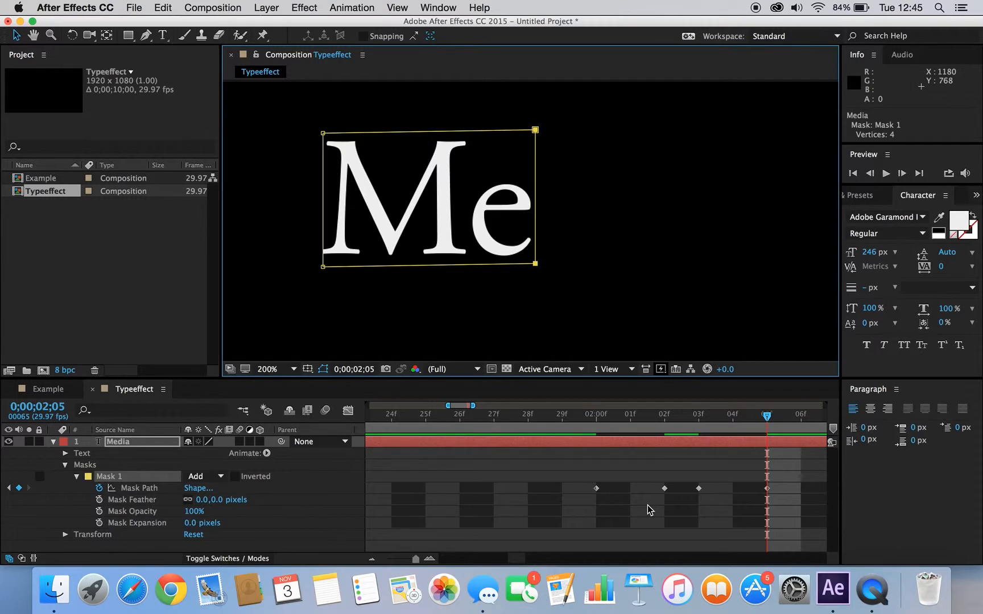
# Keyframe the unchanged Mask Path at 0;00;02;06, and at 0;00;02;08 extend the mask's right edge past the "d" to reveal "Med"
pyautogui.hscroll(3, 647, 506)
pyautogui.click(630, 421)
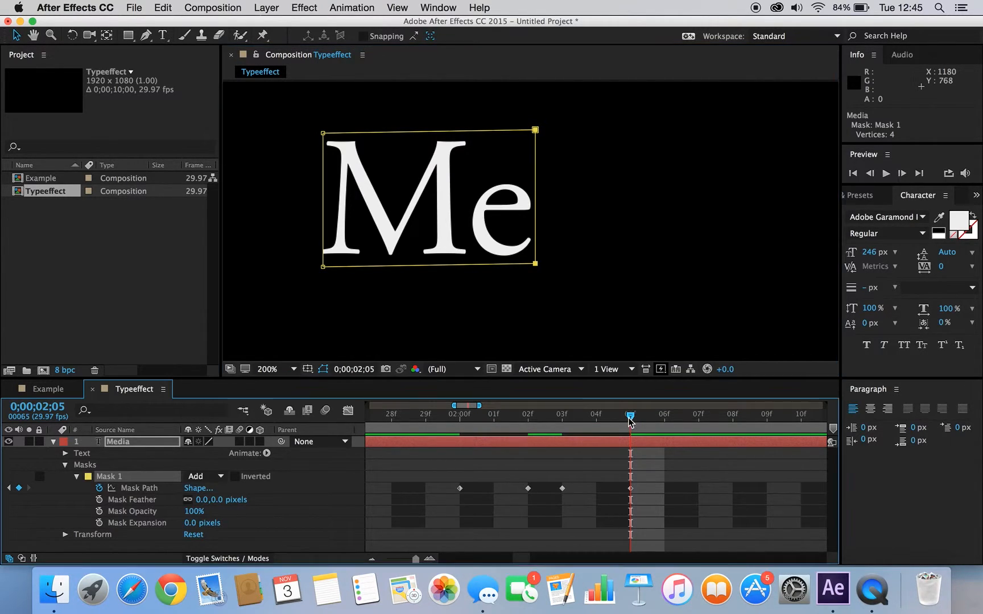
pyautogui.press('pagedown')
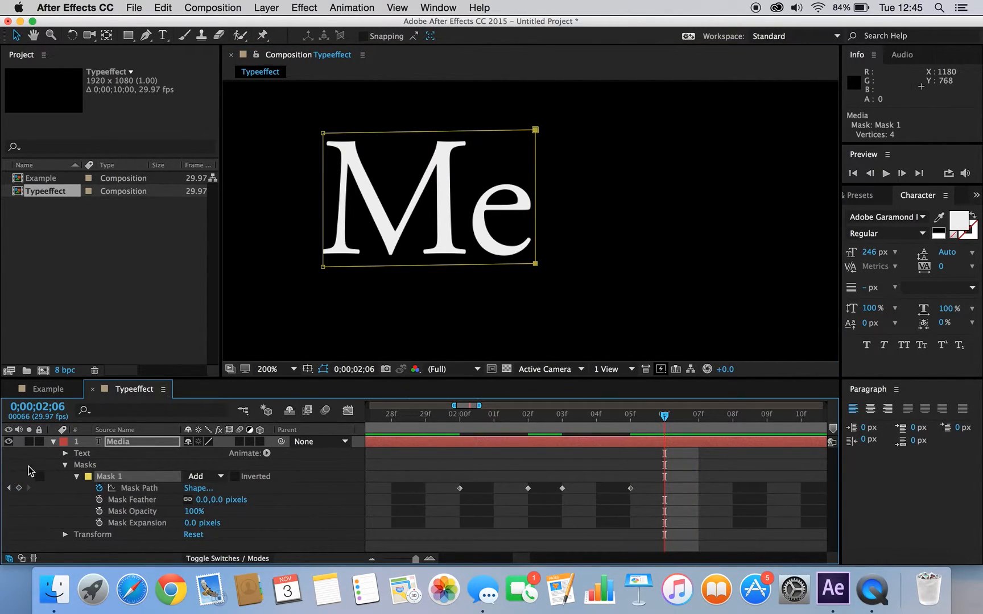
pyautogui.click(19, 488)
pyautogui.click(729, 419)
pyautogui.click(547, 276)
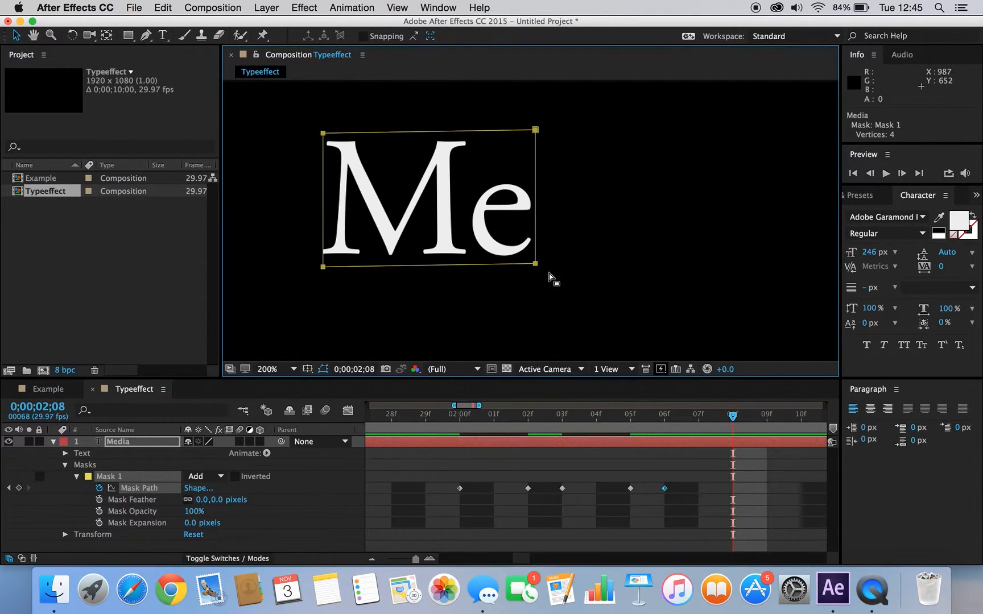
pyautogui.click(535, 265)
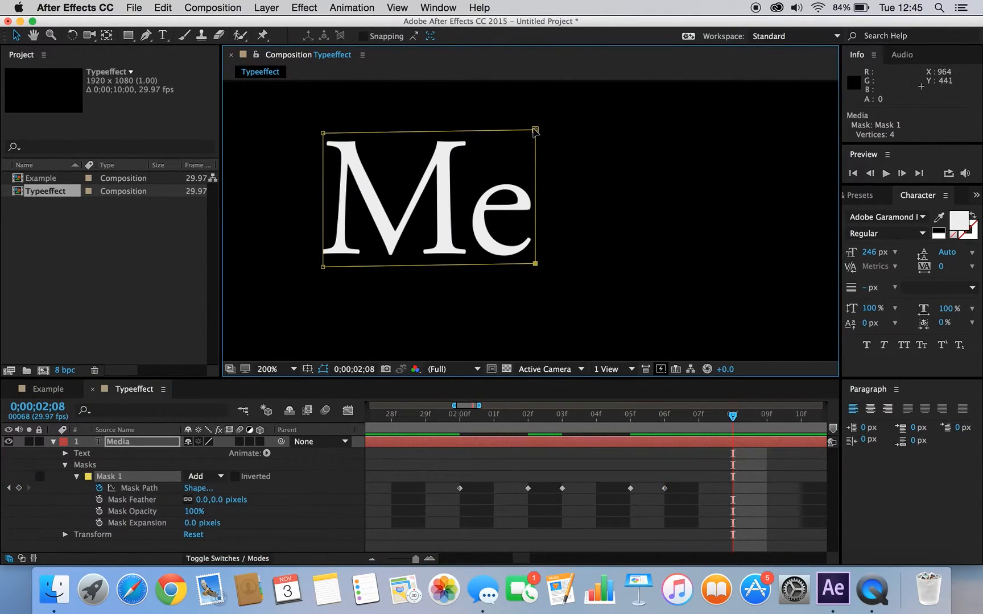
pyautogui.moveTo(536, 131); pyautogui.dragTo(620, 131)
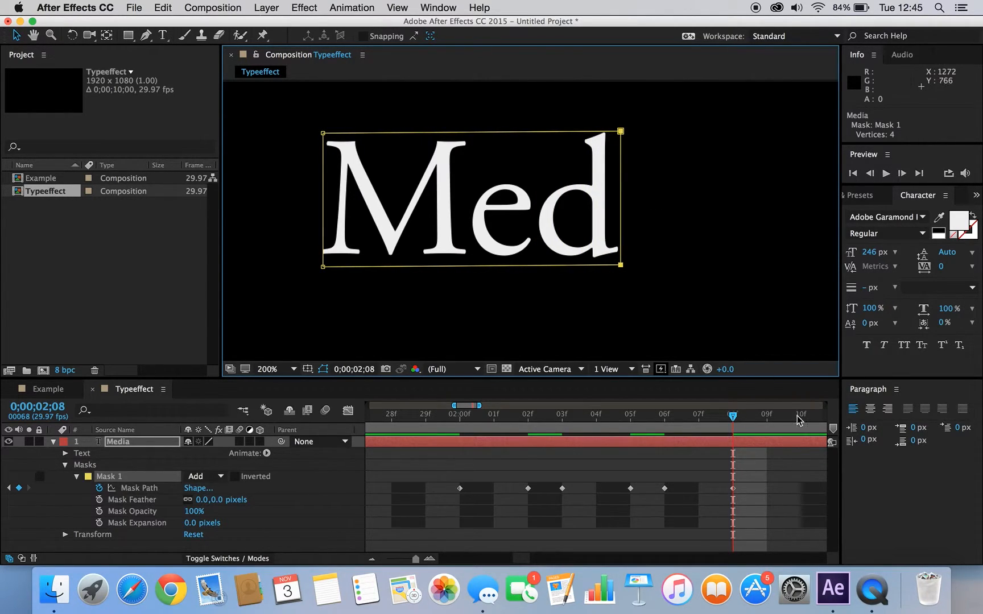
# Keyframe the unchanged Mask Path at 0;00;02;09, and at 0;00;02;11 extend the mask's right edge past the "i" to reveal "Medi"
pyautogui.click(773, 428)
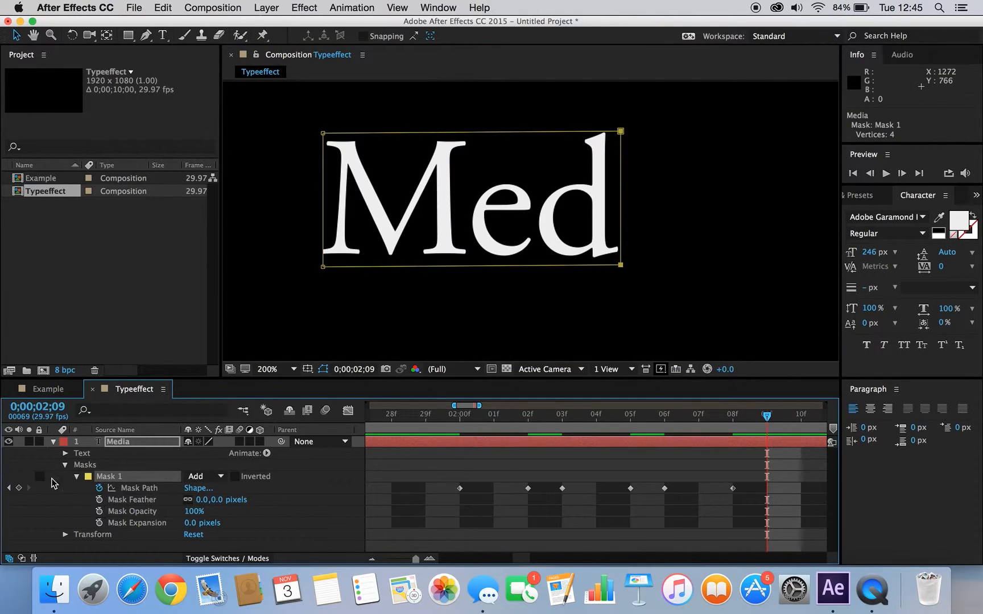
pyautogui.click(19, 488)
pyautogui.hscroll(3, 663, 498)
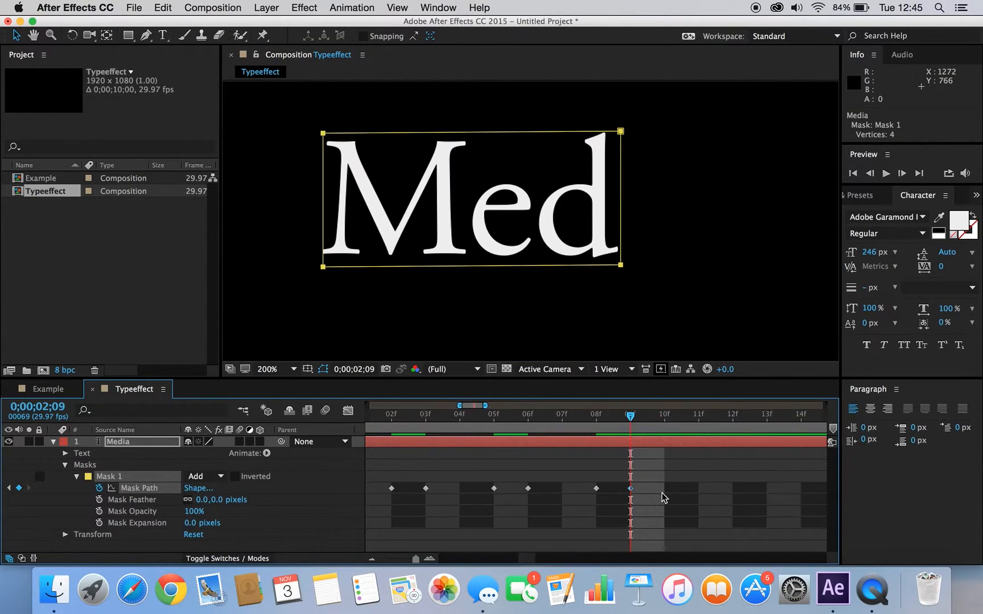
pyautogui.hscroll(2, 661, 496)
pyautogui.click(644, 420)
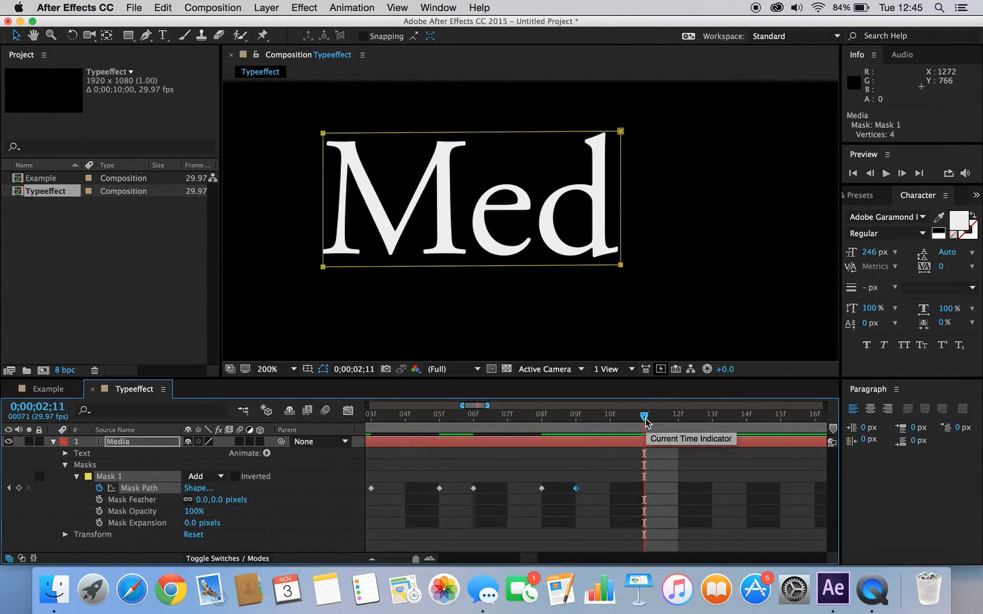
pyautogui.click(657, 276)
pyautogui.click(621, 265)
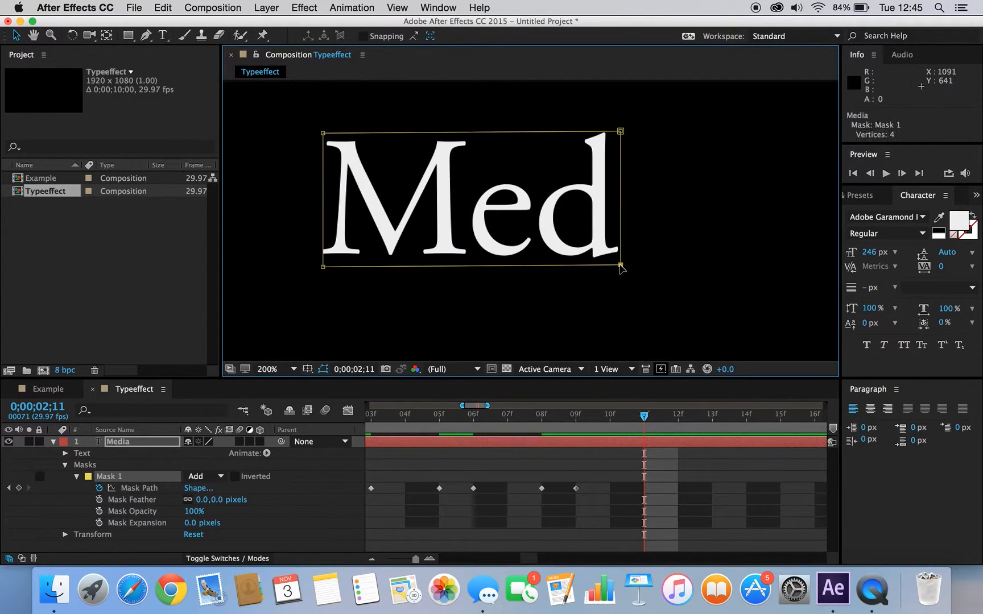
pyautogui.keyDown('shift'); pyautogui.click(621, 132); pyautogui.keyUp('shift')
pyautogui.moveTo(620, 131); pyautogui.dragTo(663, 133)
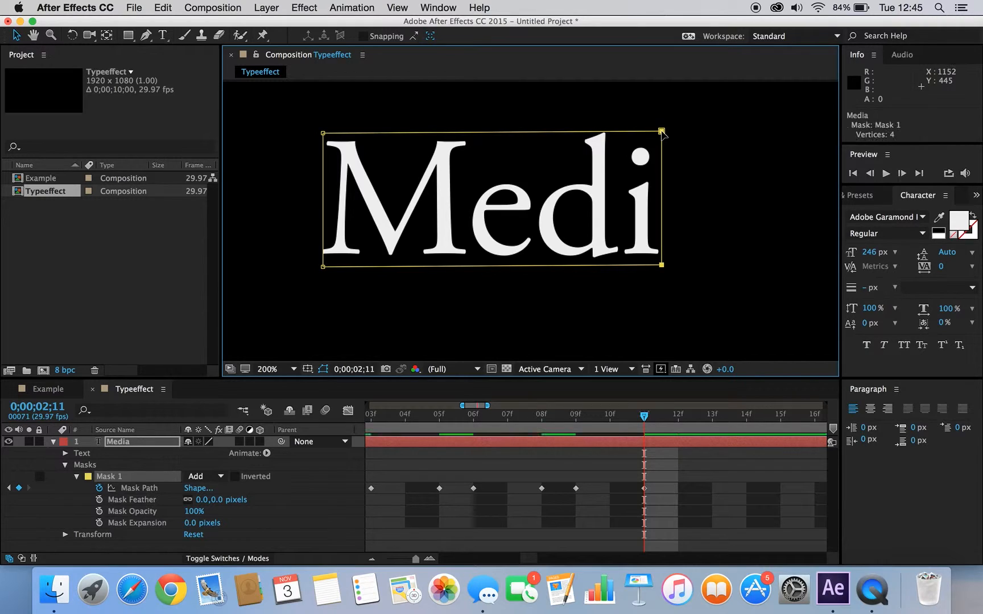
# Keyframe the unchanged Mask Path at 0;00;02;12, and at 0;00;02;14 extend the mask's right edge to reveal the whole word "Media"
pyautogui.click(677, 419)
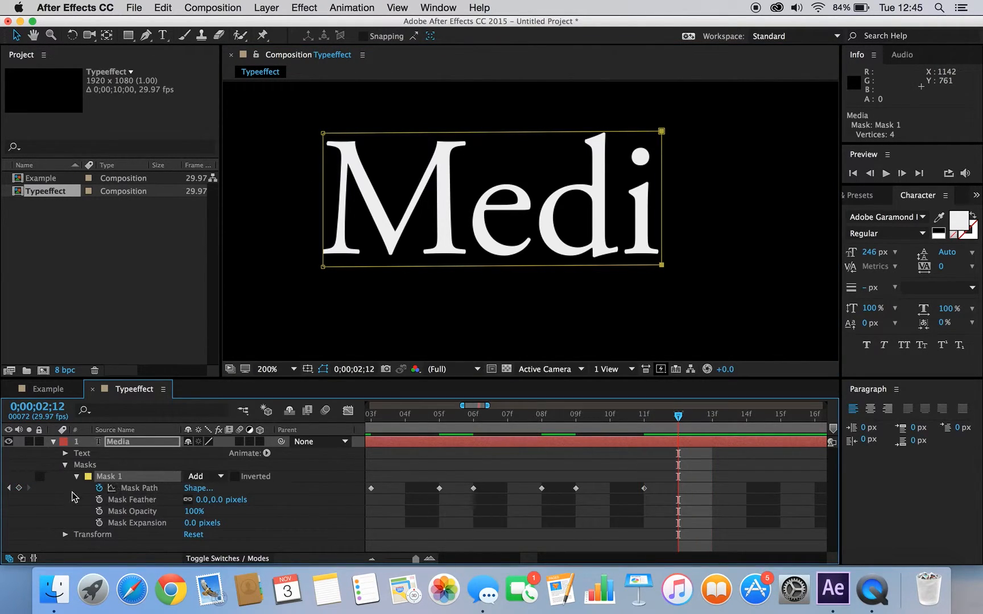
pyautogui.click(19, 487)
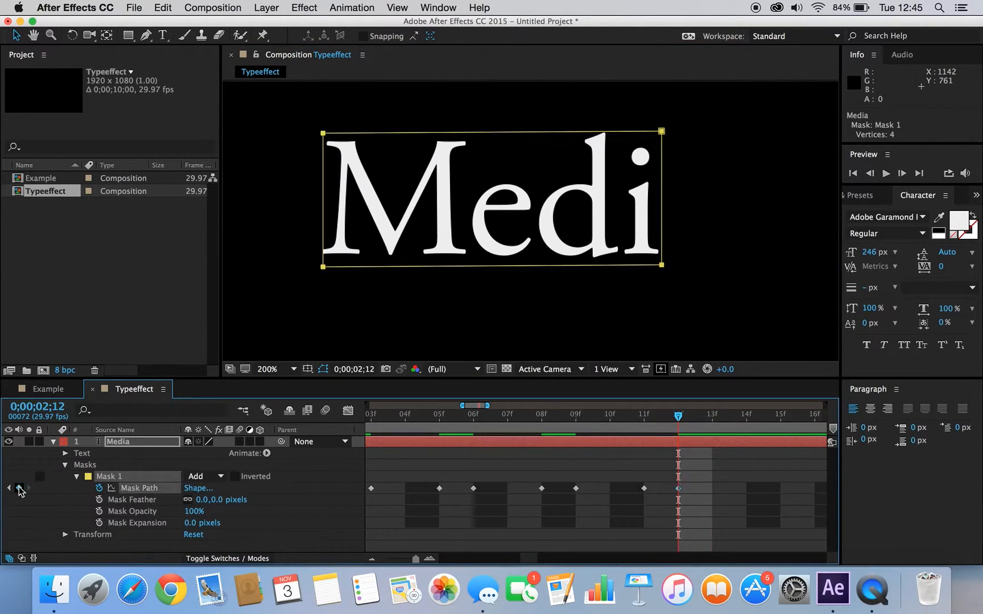
pyautogui.click(747, 424)
pyautogui.click(663, 293)
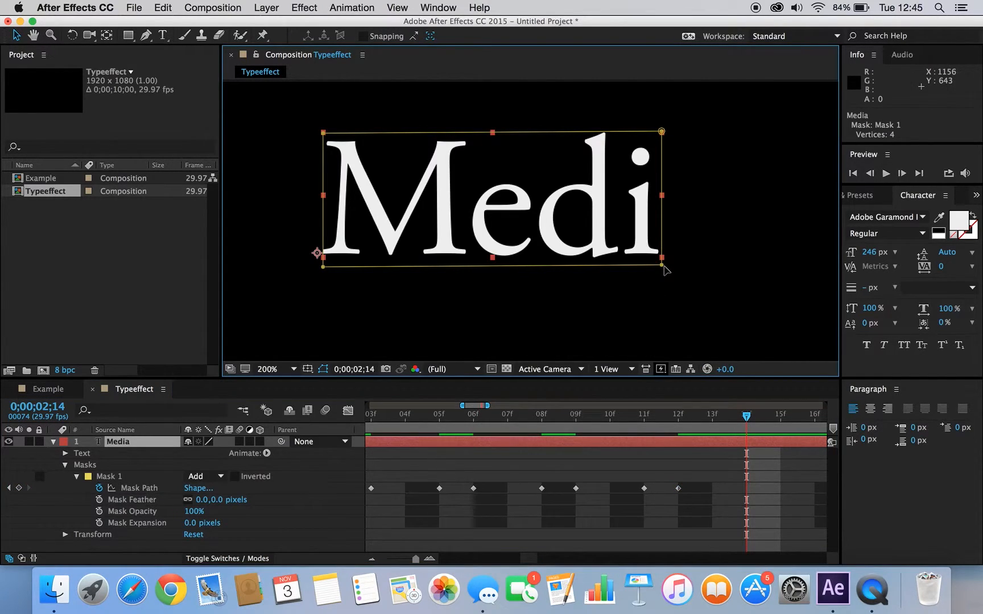
pyautogui.click(662, 266)
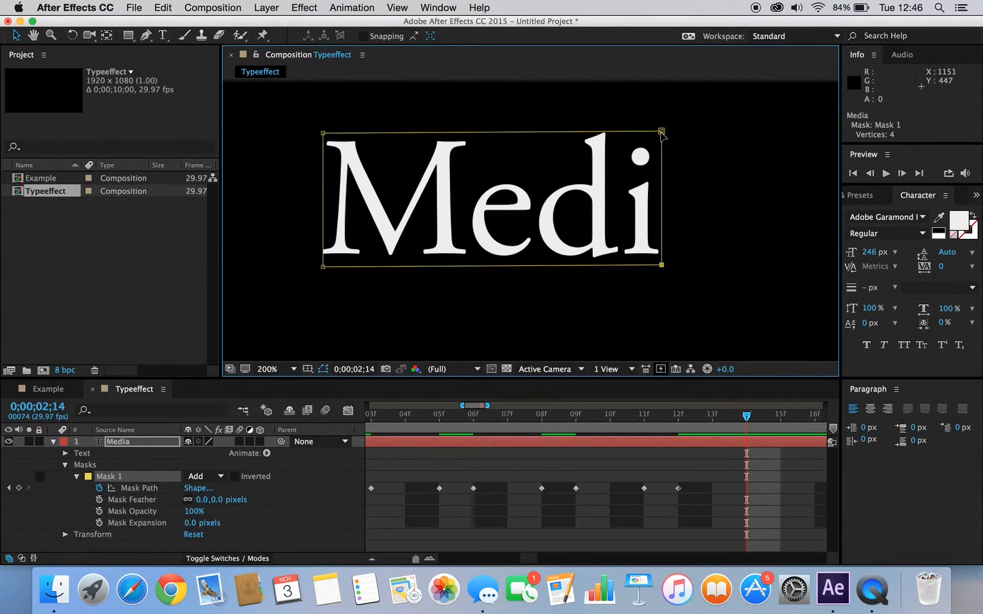
pyautogui.moveTo(662, 133); pyautogui.dragTo(738, 136)
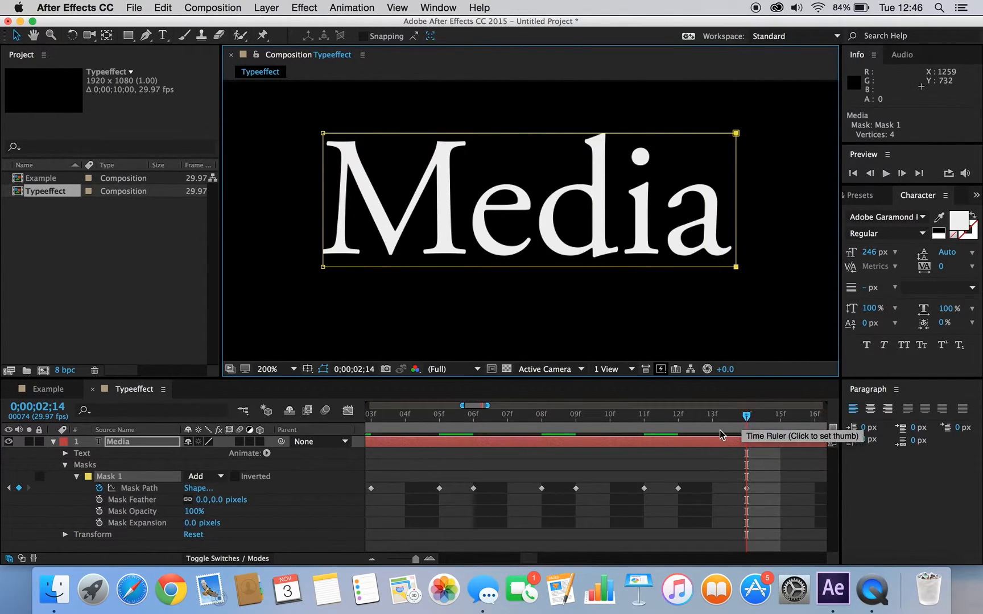
# Play back the Typeeffect composition from before the first Mask Path keyframe to check the letter-by-letter reveal of the word
pyautogui.click(400, 559)
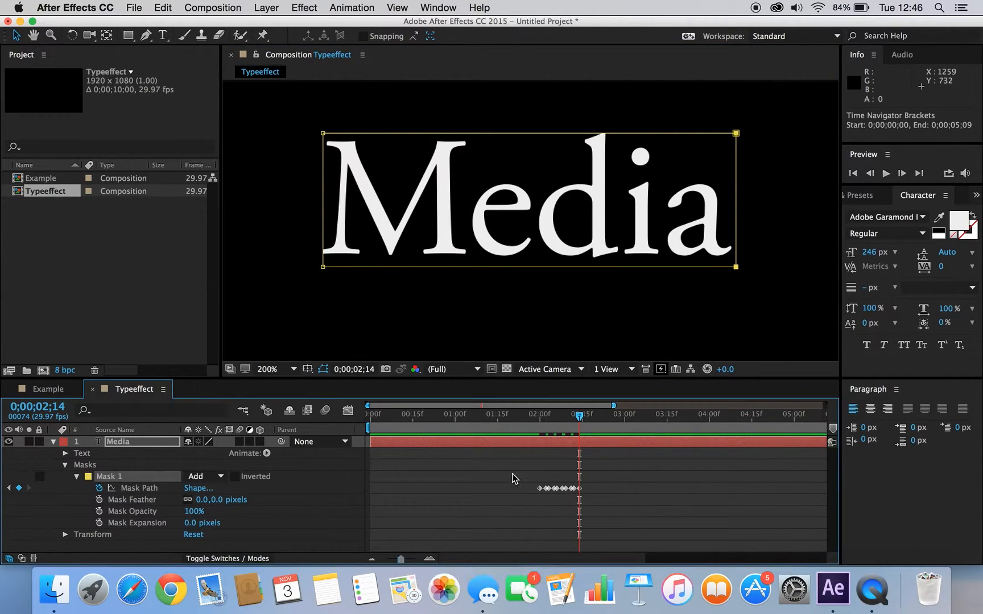
pyautogui.moveTo(518, 420); pyautogui.dragTo(435, 437)
pyautogui.press('space')
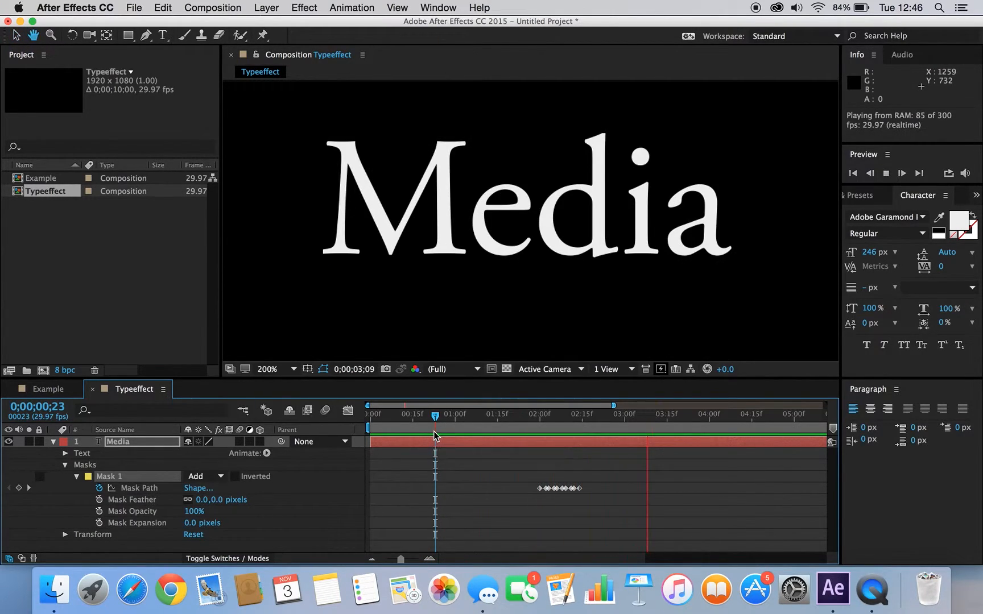
pyautogui.press('space')
pyautogui.moveTo(529, 423)
pyautogui.mouseDown()
pyautogui.moveTo(603, 426)
pyautogui.moveTo(519, 438)
pyautogui.mouseUp()
pyautogui.scroll(3, 532, 242)
pyautogui.press('space')
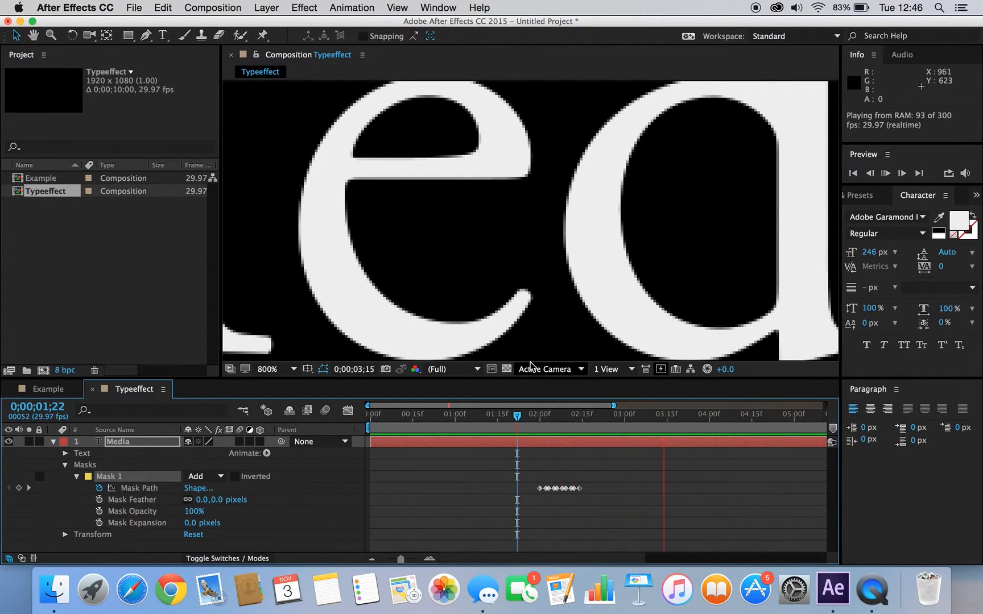
pyautogui.scroll(-5, 516, 248)
pyautogui.scroll(2, 518, 257)
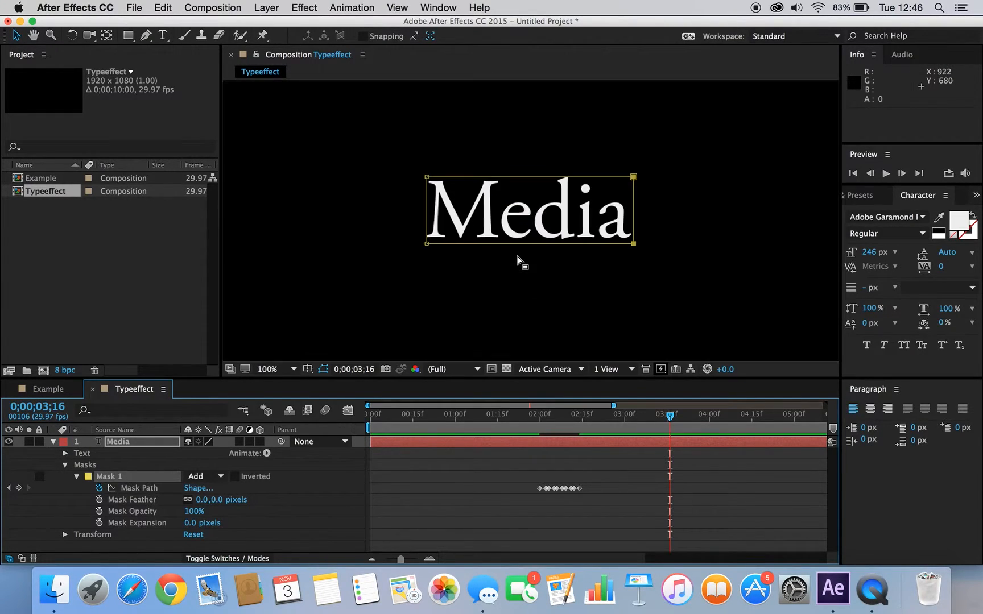
pyautogui.click(526, 414)
pyautogui.press('space')
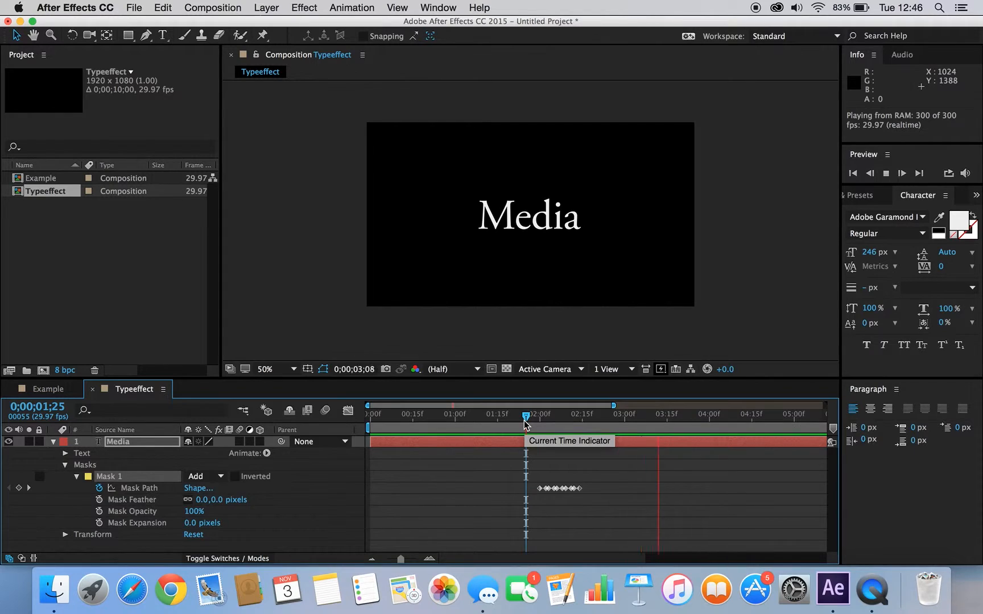
pyautogui.press('space')
pyautogui.click(527, 415)
pyautogui.press('space')
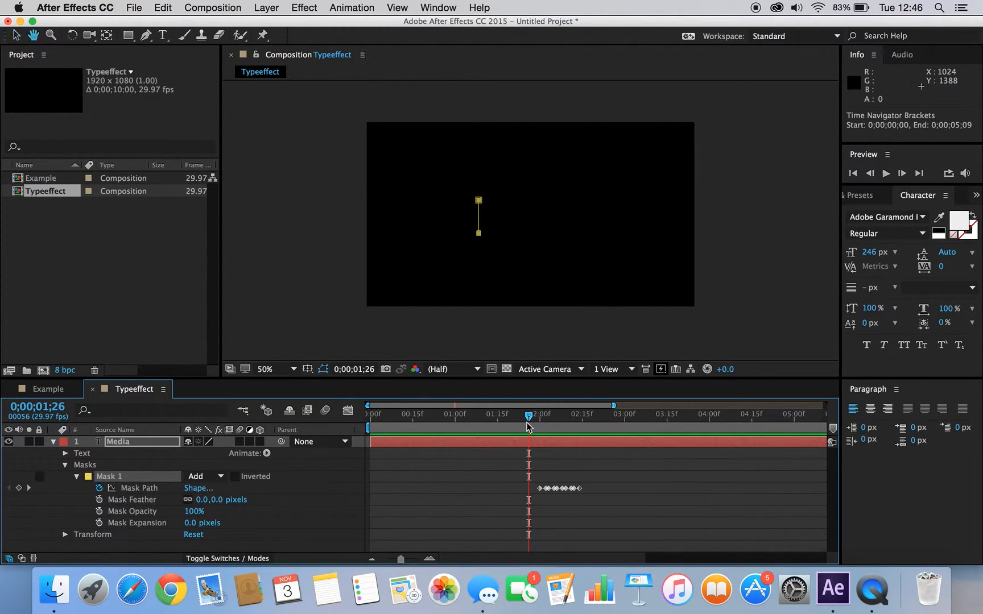
pyautogui.press('space')
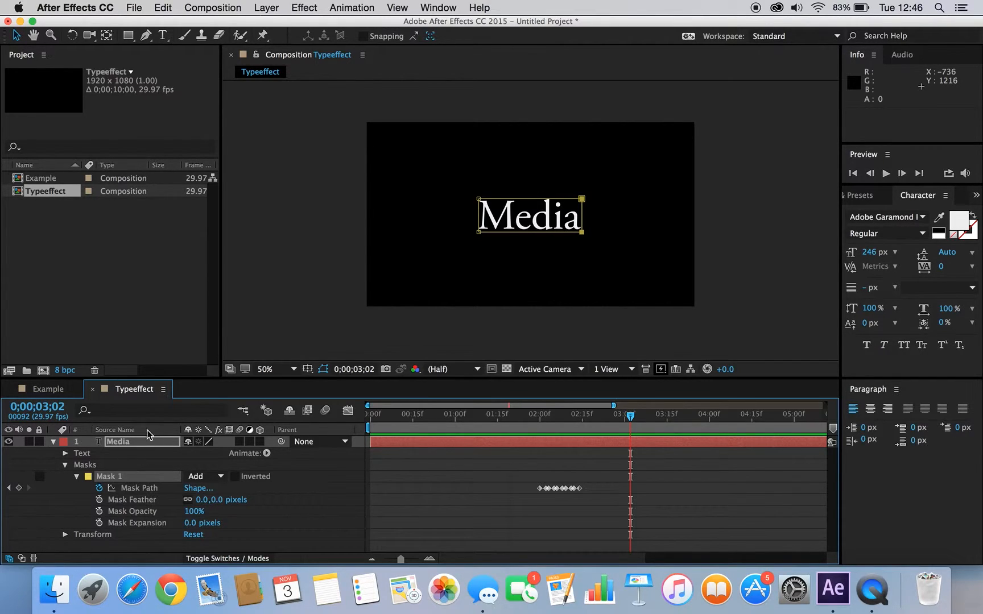
# Collapse the Media layer, deselect it, and draw a very thin vertical rectangle shape just left of the "M", about as tall as the letter
pyautogui.click(53, 443)
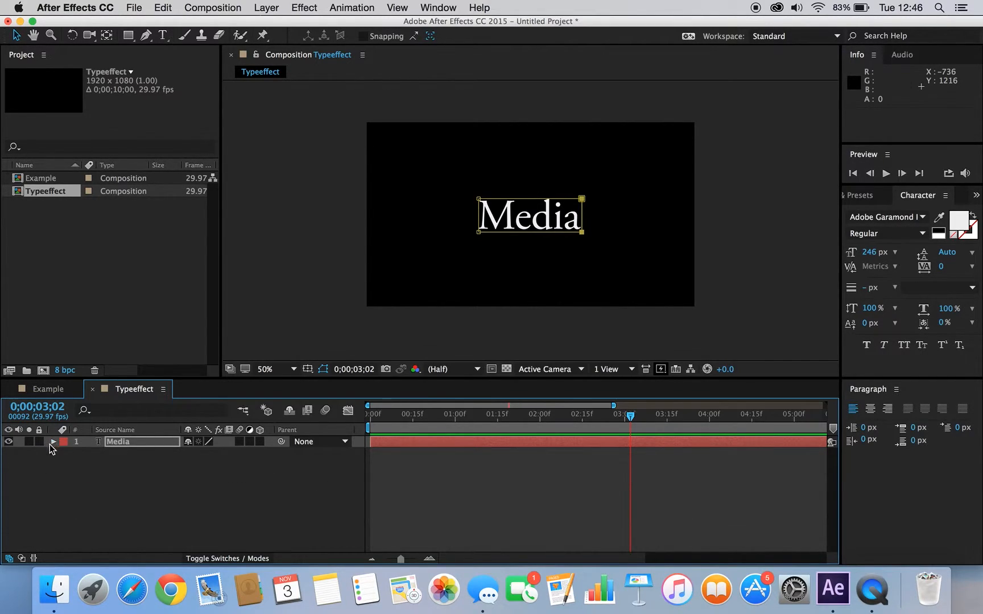
pyautogui.click(149, 476)
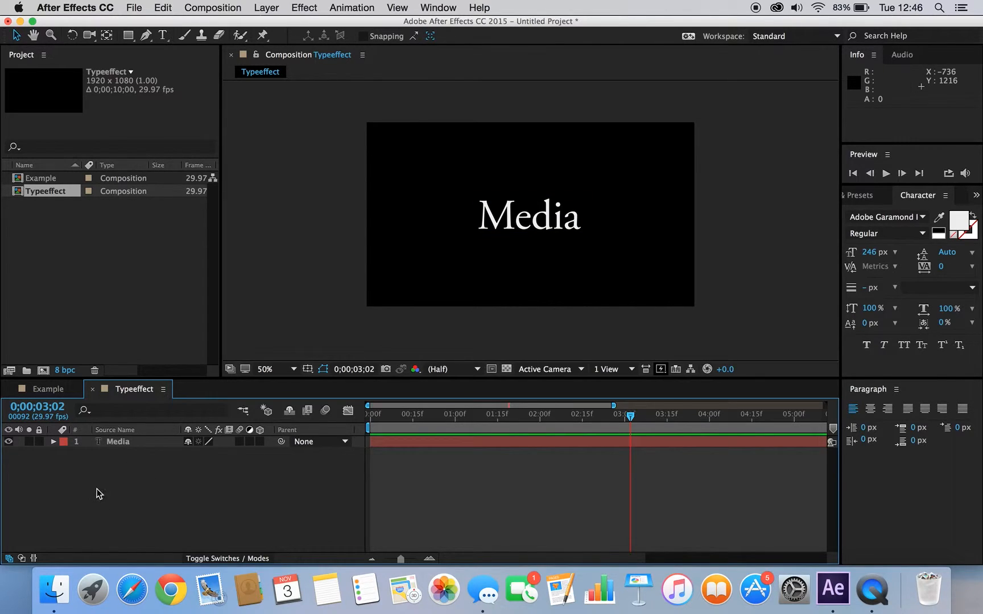
pyautogui.click(130, 36)
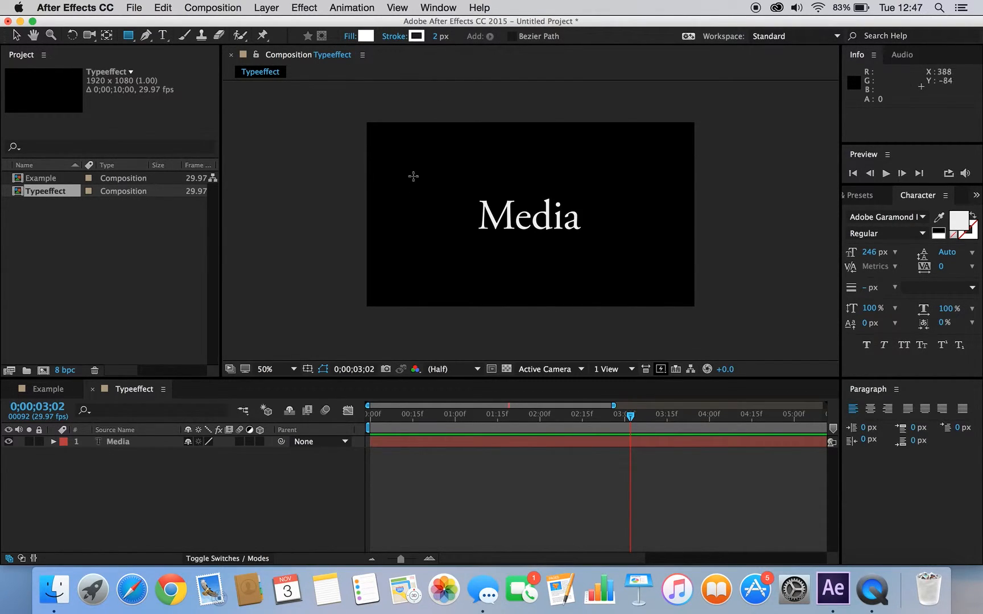
pyautogui.scroll(-2, 466, 207)
pyautogui.scroll(4, 466, 206)
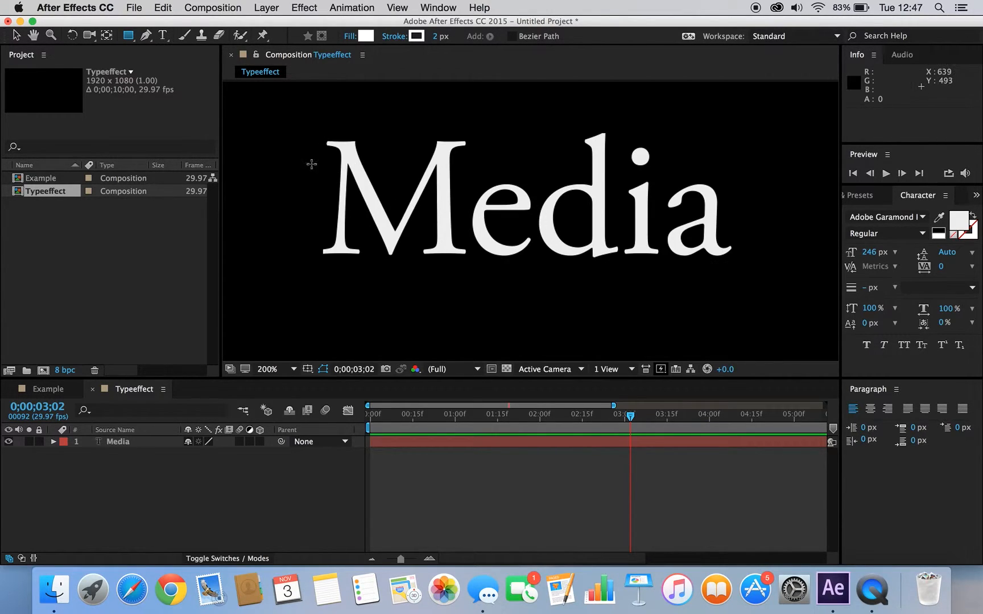
pyautogui.moveTo(309, 139); pyautogui.dragTo(310, 254)
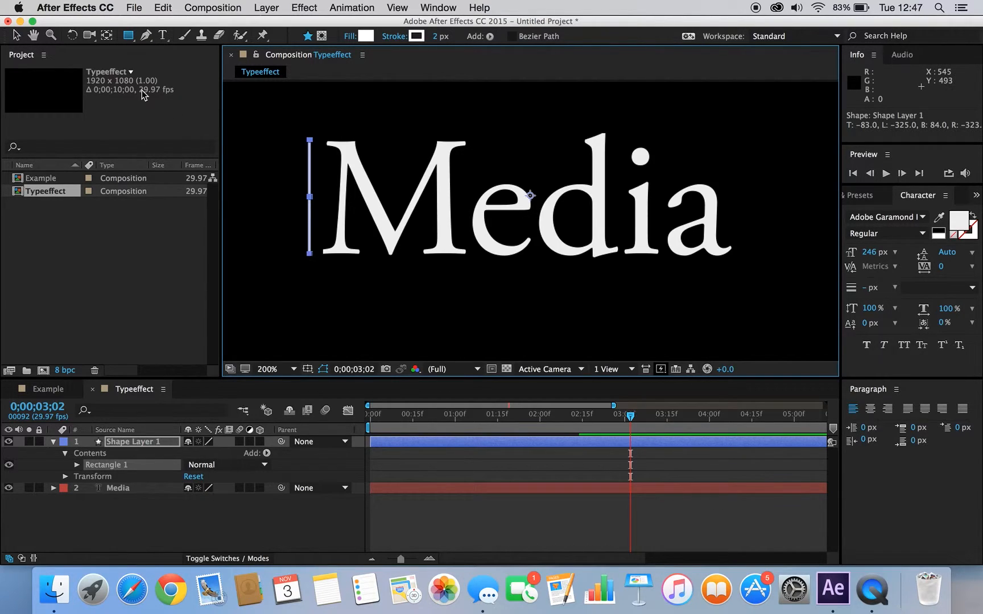
pyautogui.click(16, 35)
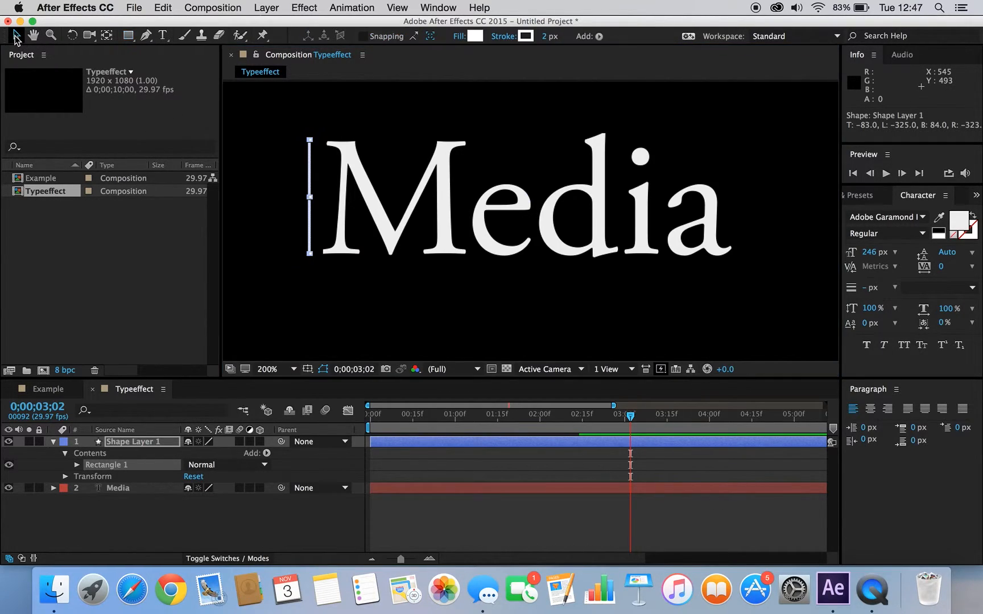
pyautogui.click(315, 505)
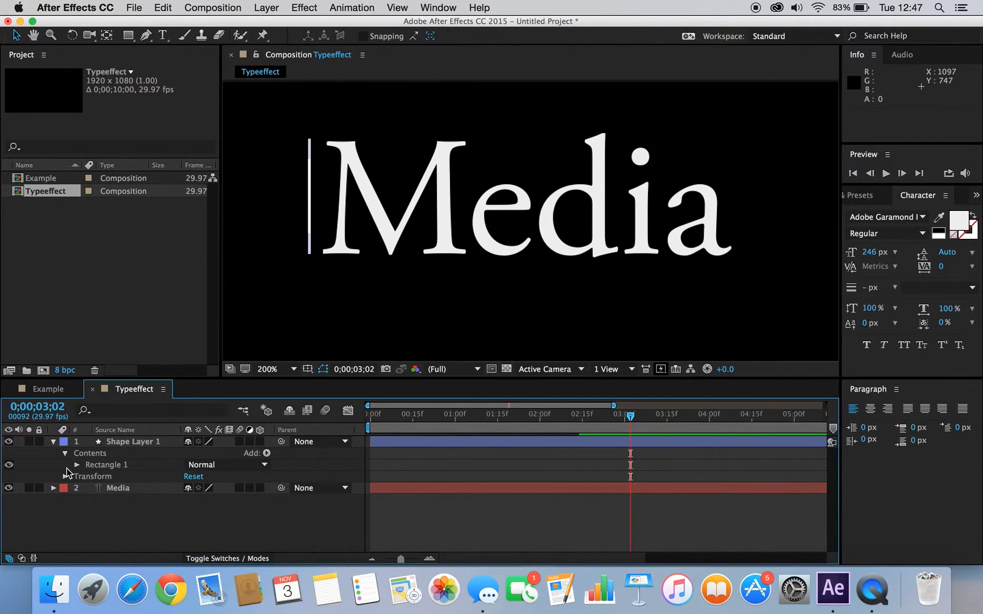
# Rename the new shape layer Blinker and move it closer to the "M" by setting its X position to 972.0
pyautogui.click(145, 445)
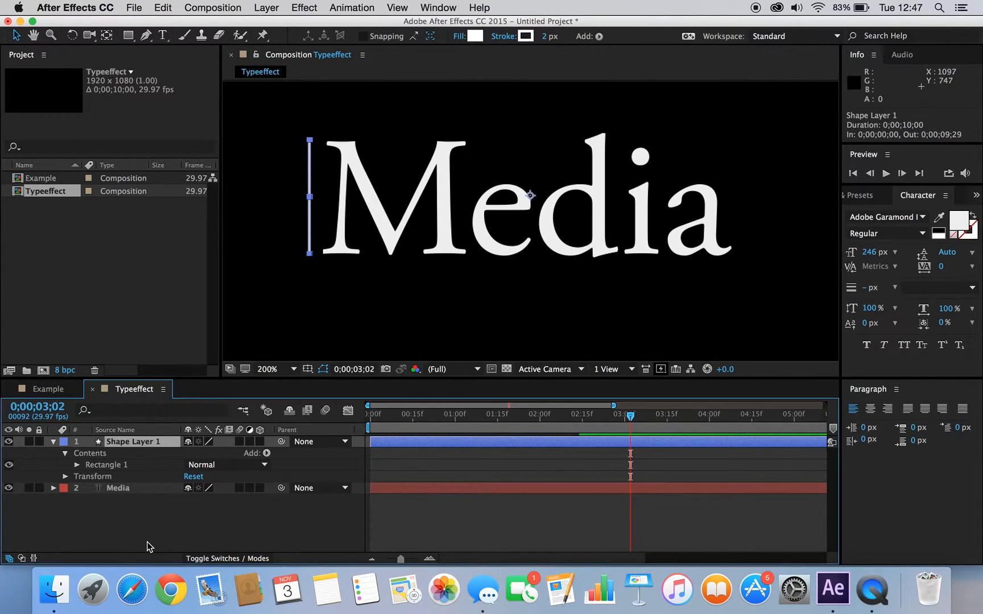
pyautogui.press('Return')
pyautogui.write('B')
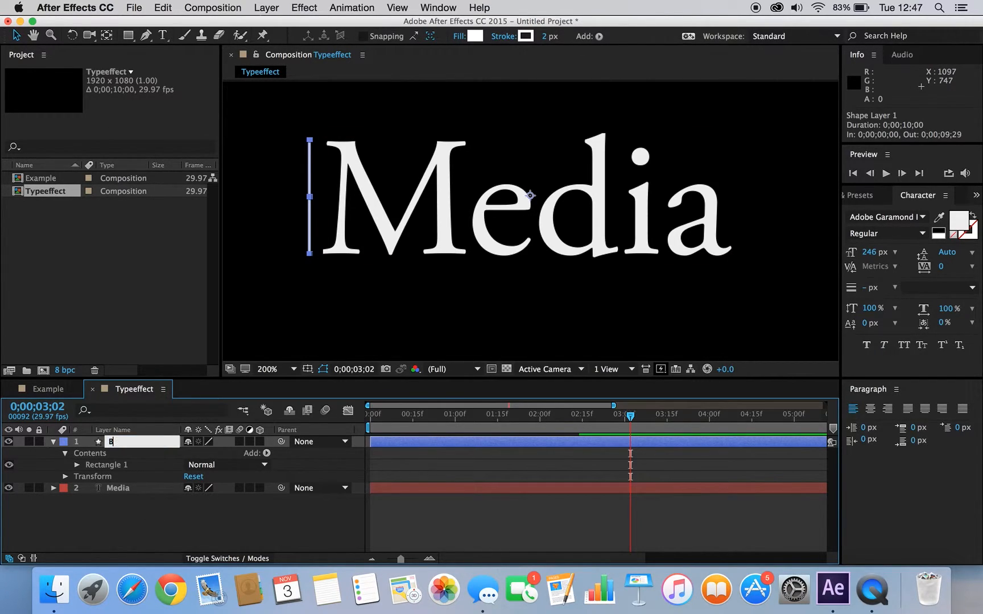
pyautogui.write('linker')
pyautogui.press('Return')
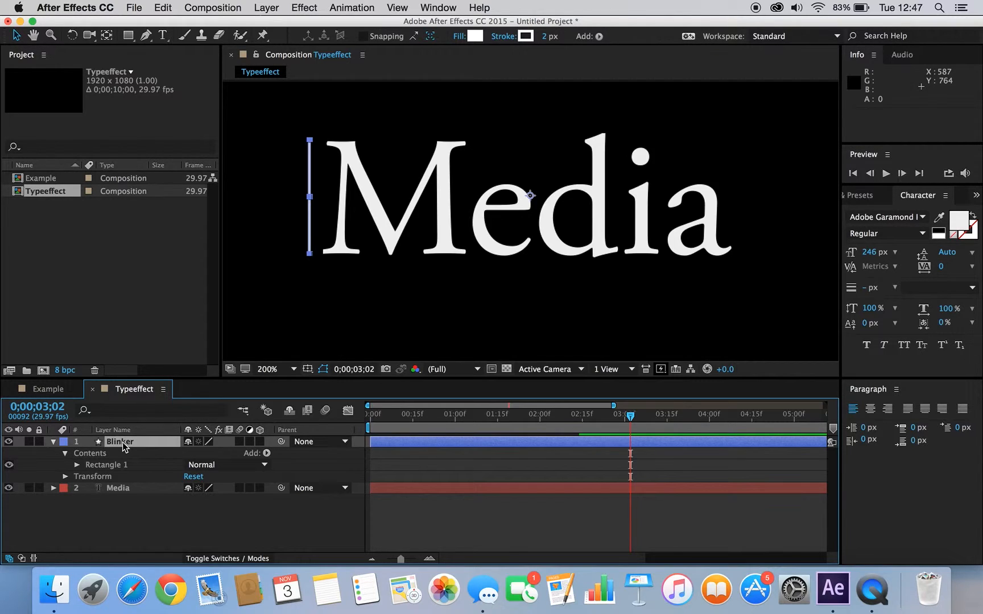
pyautogui.press('p')
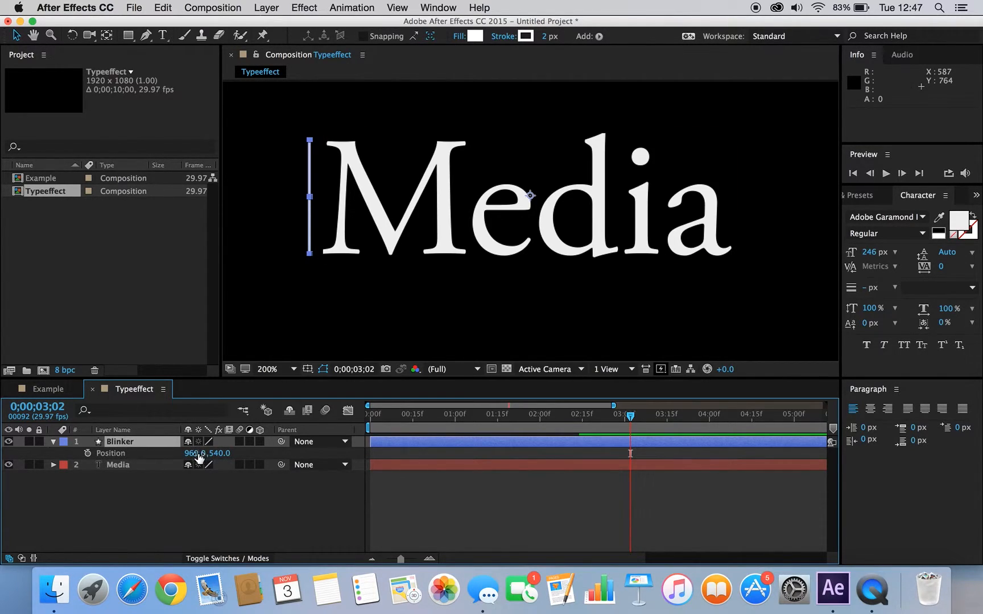
pyautogui.moveTo(201, 453); pyautogui.dragTo(202, 454)
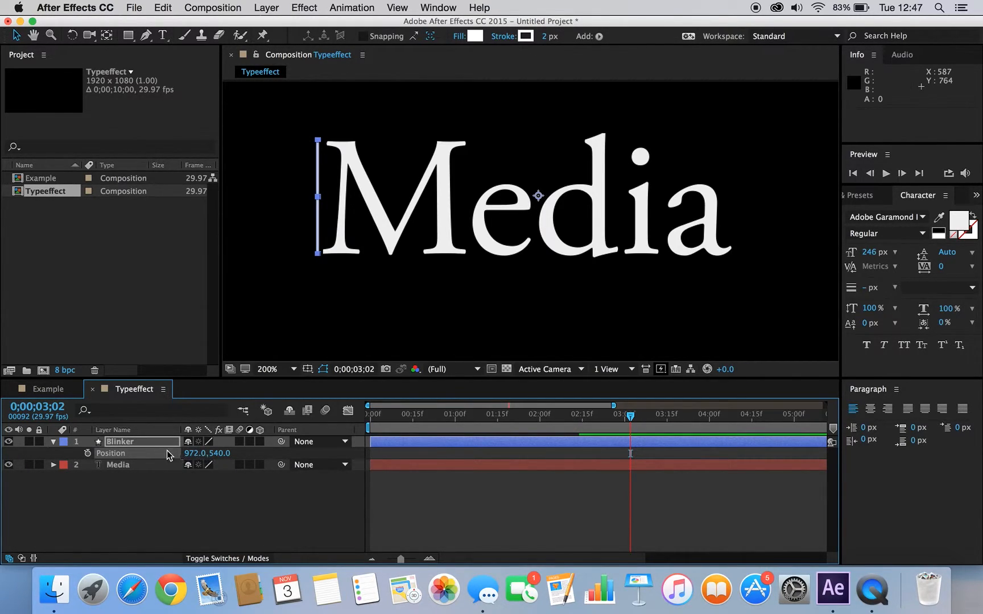
# Start keyframing the Blinker layer's Opacity with 100% at 0;00;02;00, aligned with the first Mask Path keyframe of the Media layer
pyautogui.press('t')
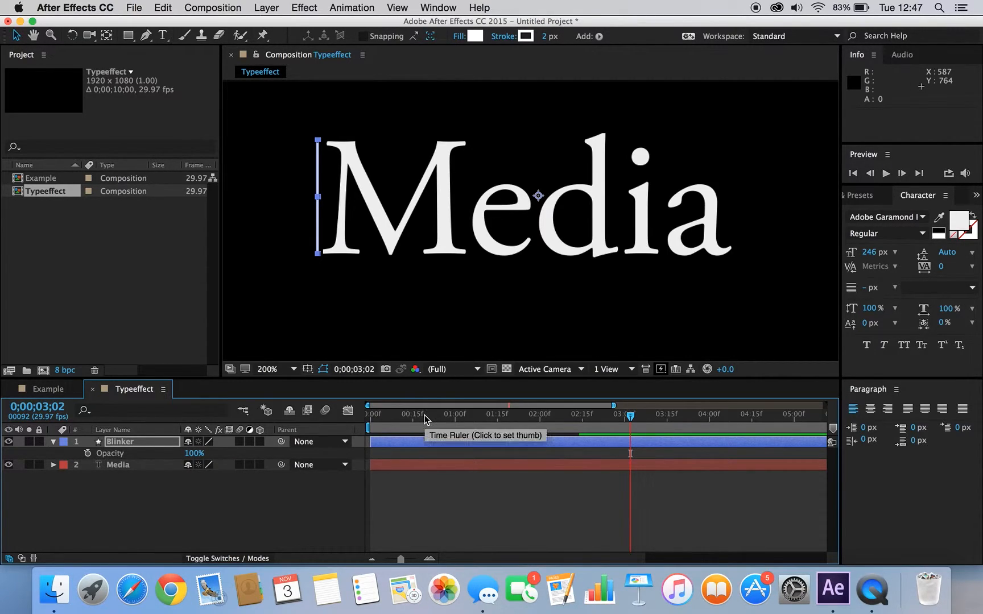
pyautogui.click(153, 469)
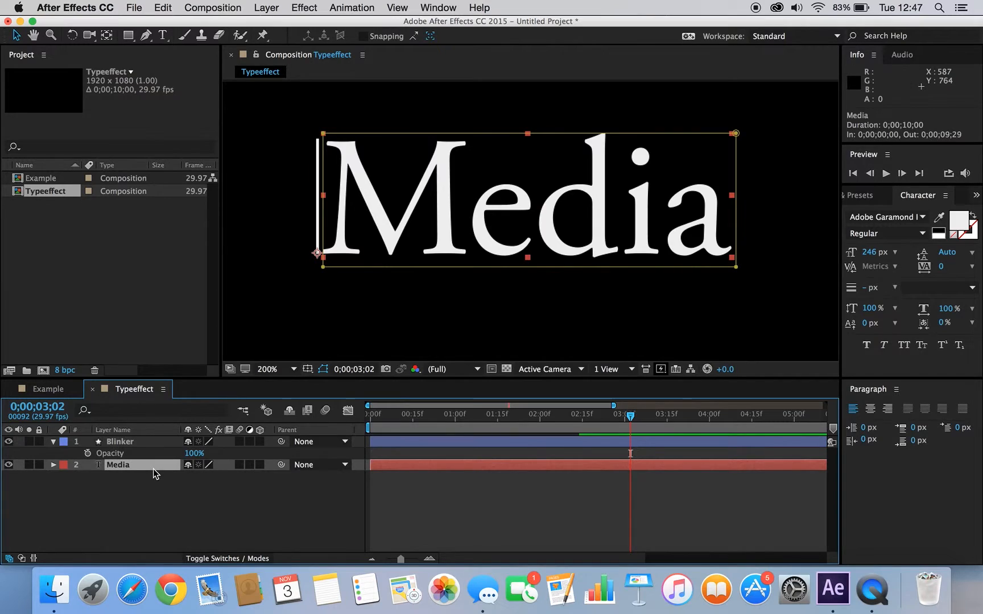
pyautogui.click(53, 466)
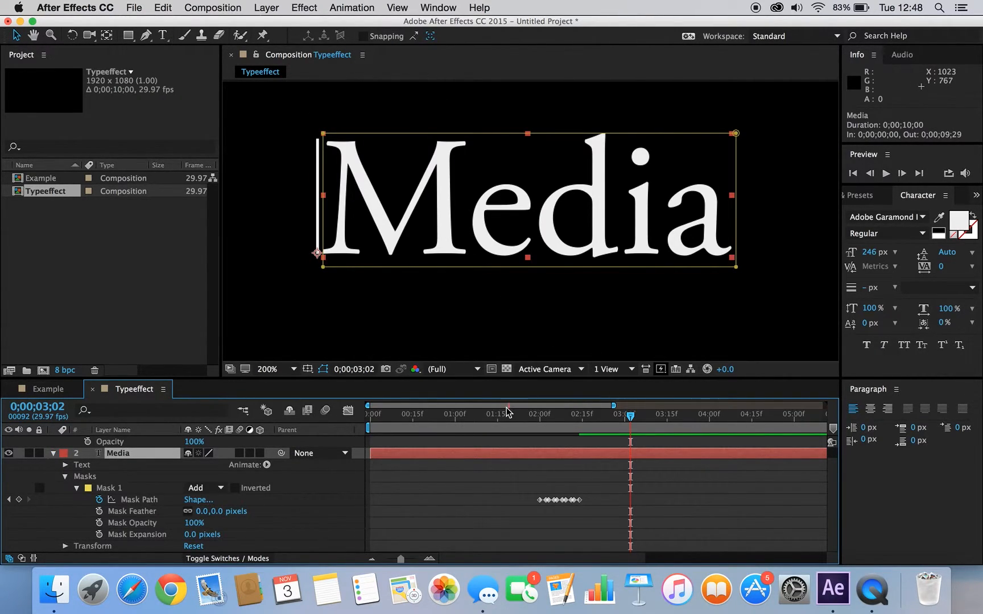
pyautogui.moveTo(492, 420); pyautogui.dragTo(540, 422)
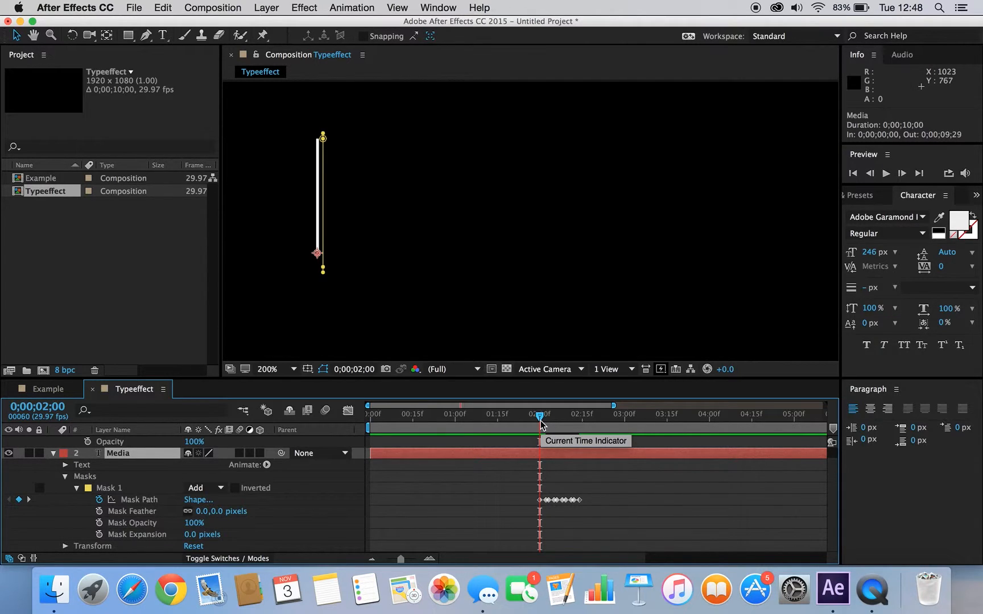
pyautogui.scroll(1, 137, 458)
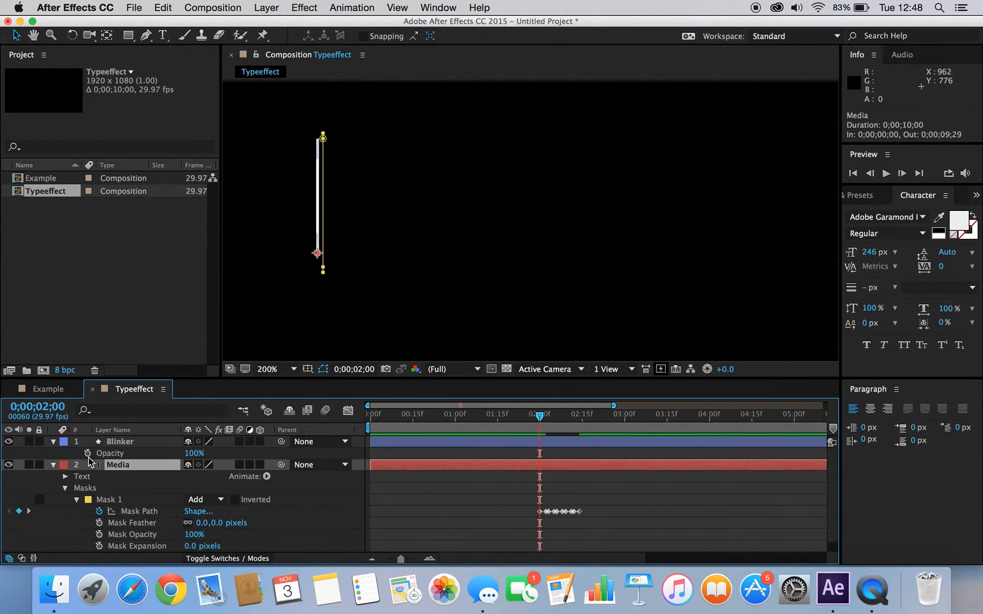
pyautogui.click(88, 454)
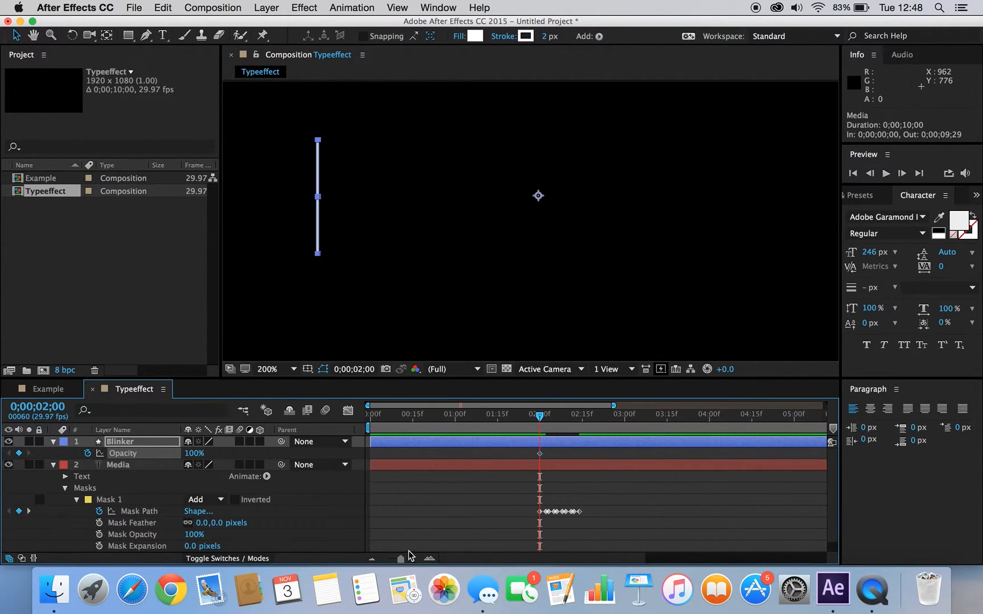
# Add a Blinker Opacity keyframe of 0% at 0;00;01;20, ten frames before the first one
pyautogui.moveTo(402, 562); pyautogui.dragTo(414, 562)
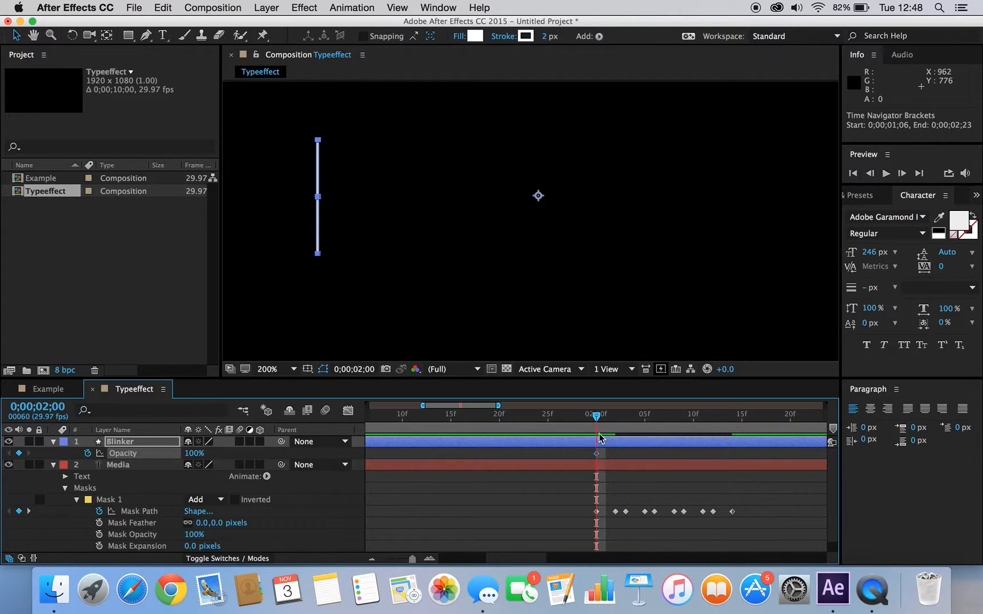
pyautogui.moveTo(596, 416)
pyautogui.mouseDown()
pyautogui.moveTo(652, 418)
pyautogui.moveTo(600, 431)
pyautogui.mouseUp()
pyautogui.moveTo(412, 563); pyautogui.dragTo(416, 562)
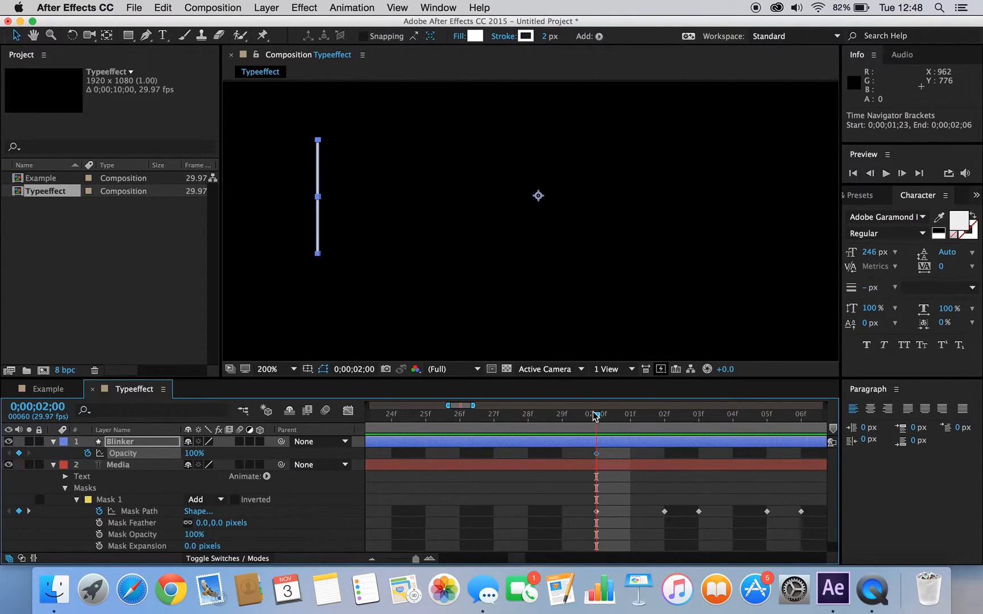
pyautogui.moveTo(595, 418); pyautogui.dragTo(428, 439)
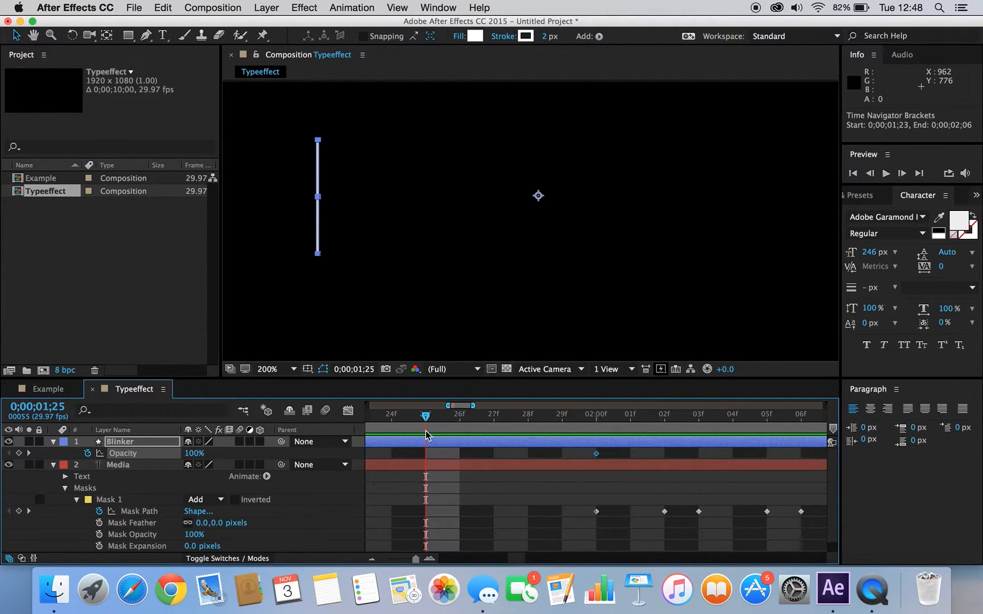
pyautogui.hscroll(3, 426, 430)
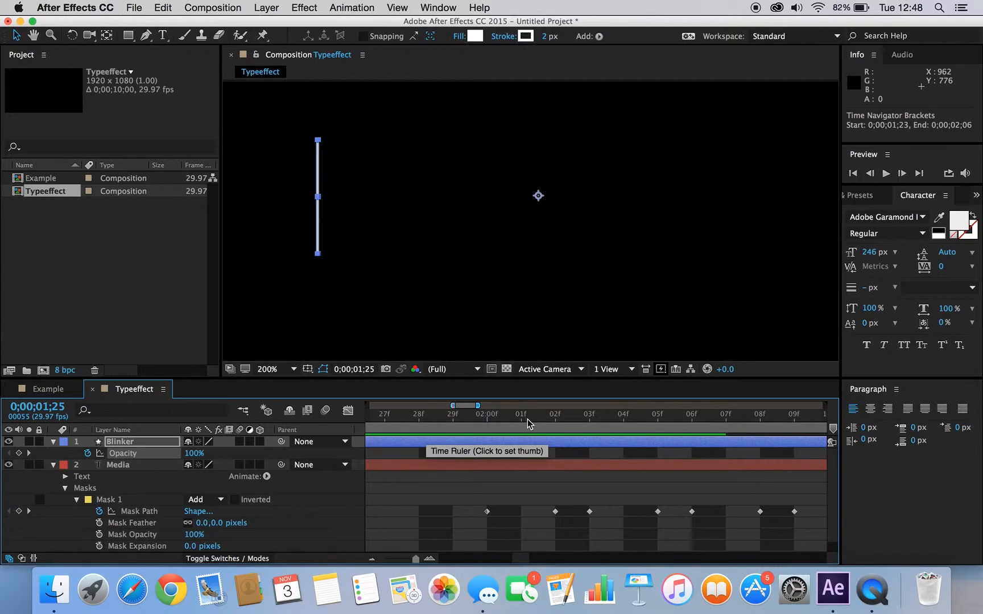
pyautogui.hscroll(-3, 501, 443)
pyautogui.hscroll(-7, 502, 442)
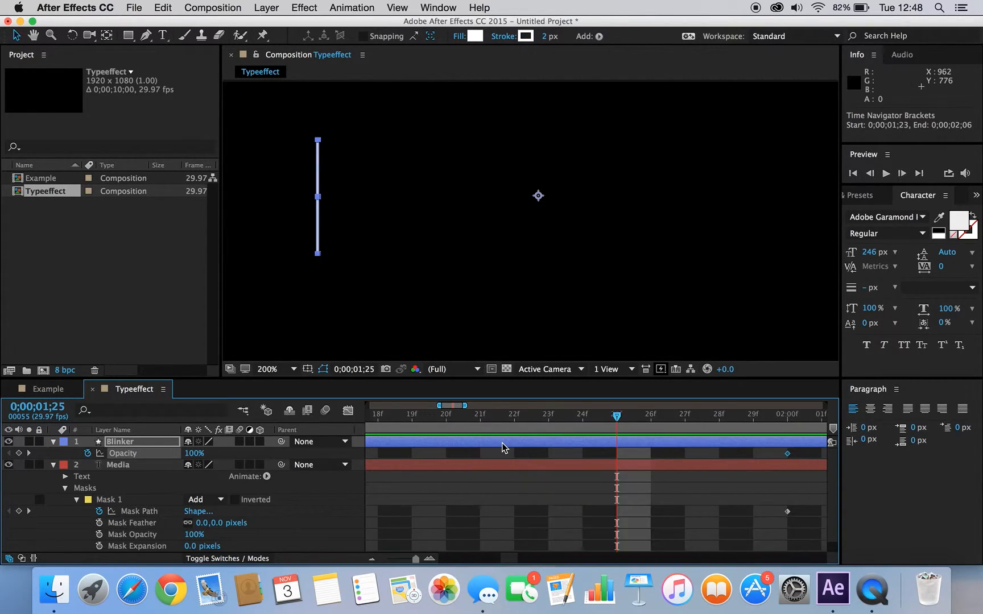
pyautogui.click(502, 419)
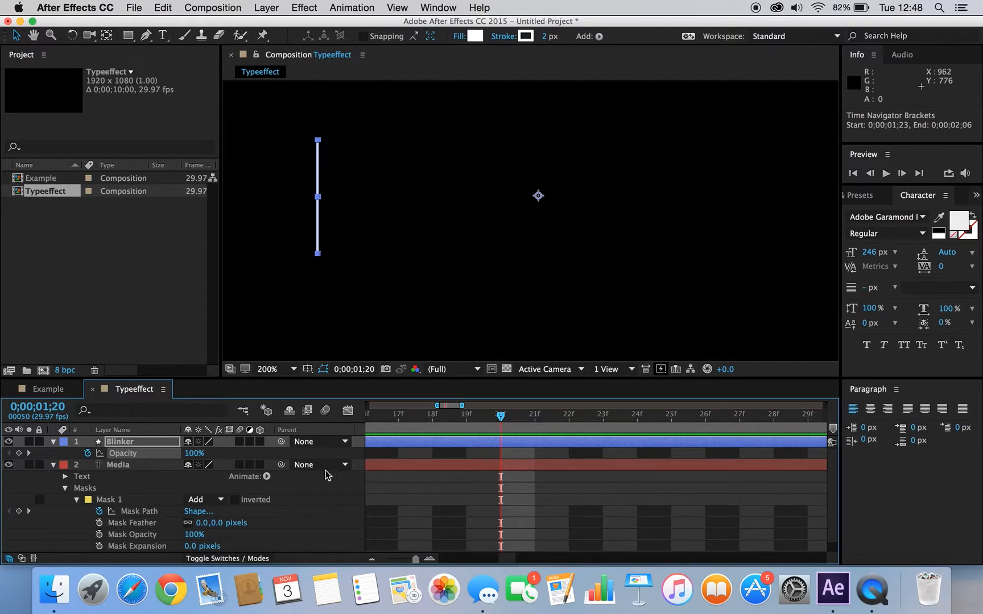
pyautogui.moveTo(195, 454); pyautogui.dragTo(106, 466)
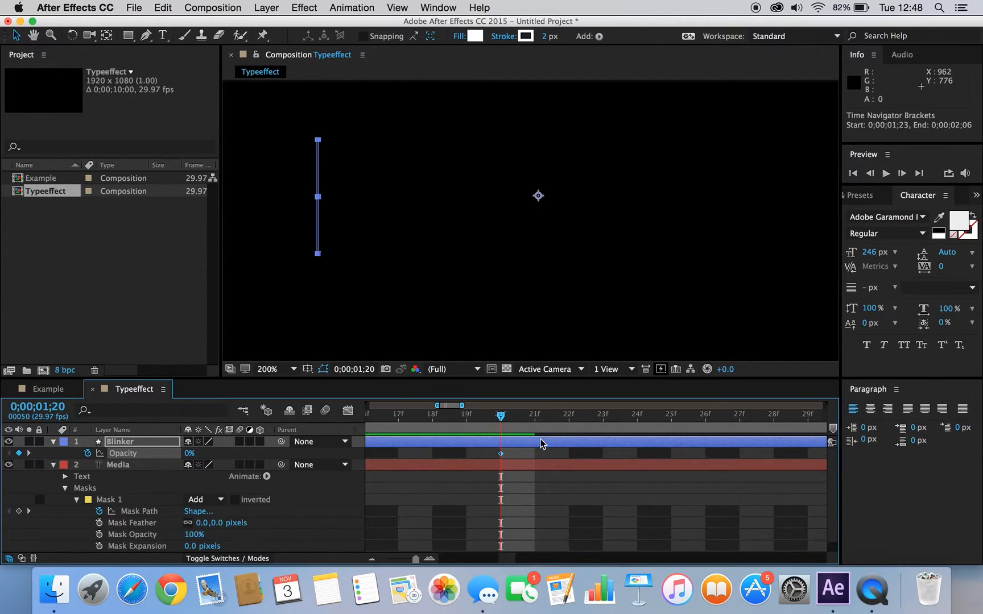
# Add a Blinker Opacity keyframe of 100% at 0;00;01;10
pyautogui.hscroll(-6, 503, 481)
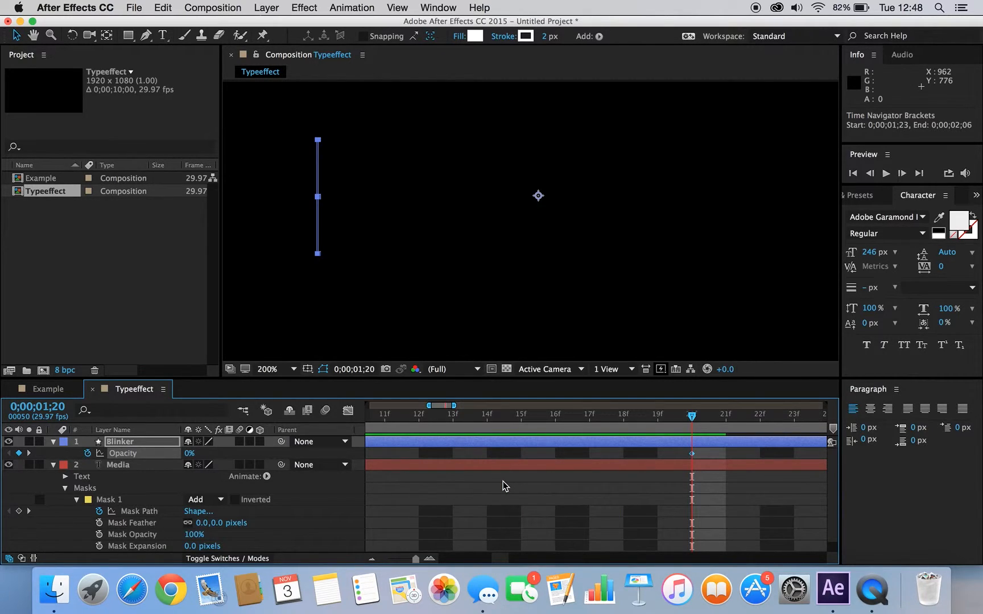
pyautogui.click(404, 420)
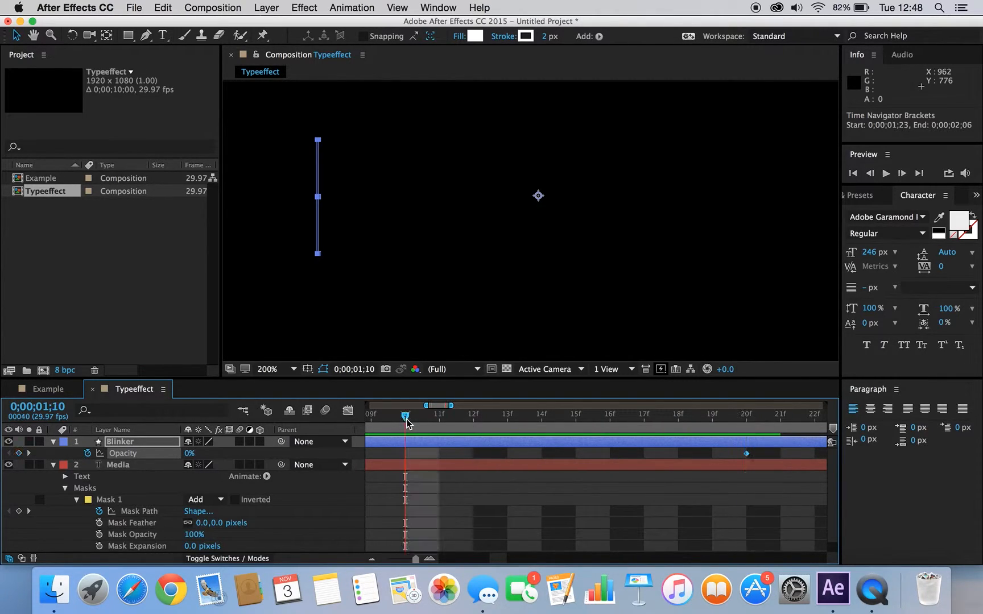
pyautogui.click(190, 454)
pyautogui.write('100')
pyautogui.press('Return')
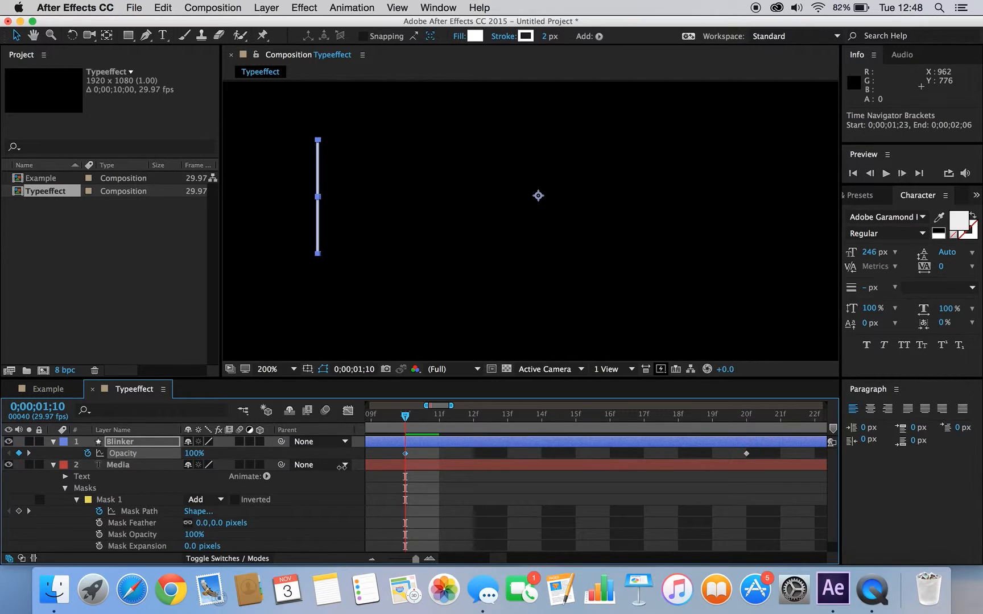
# Add a Blinker Opacity keyframe of 0% at 0;00;01;00
pyautogui.hscroll(-4, 493, 469)
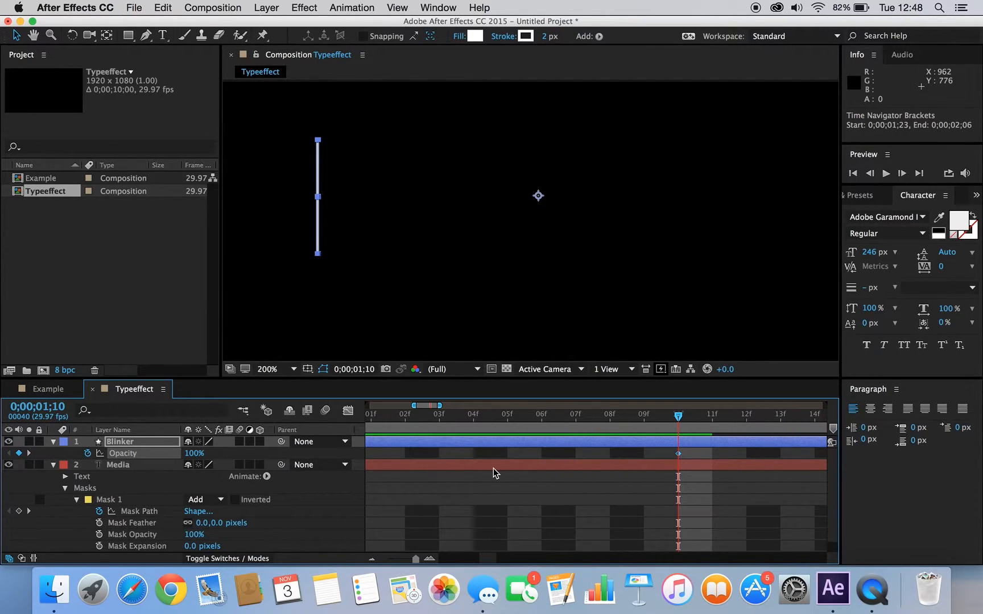
pyautogui.hscroll(-2, 383, 423)
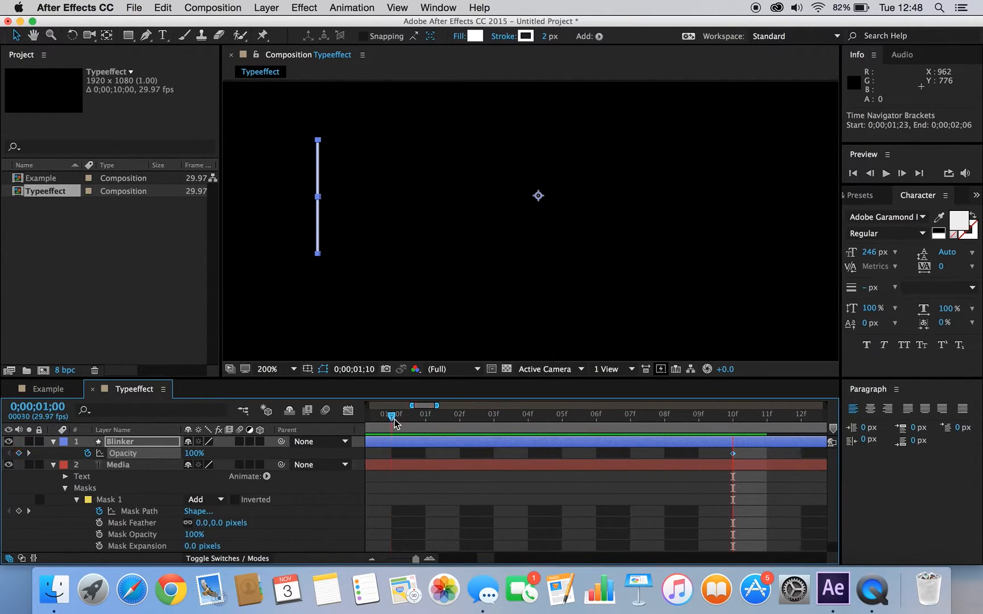
pyautogui.click(393, 420)
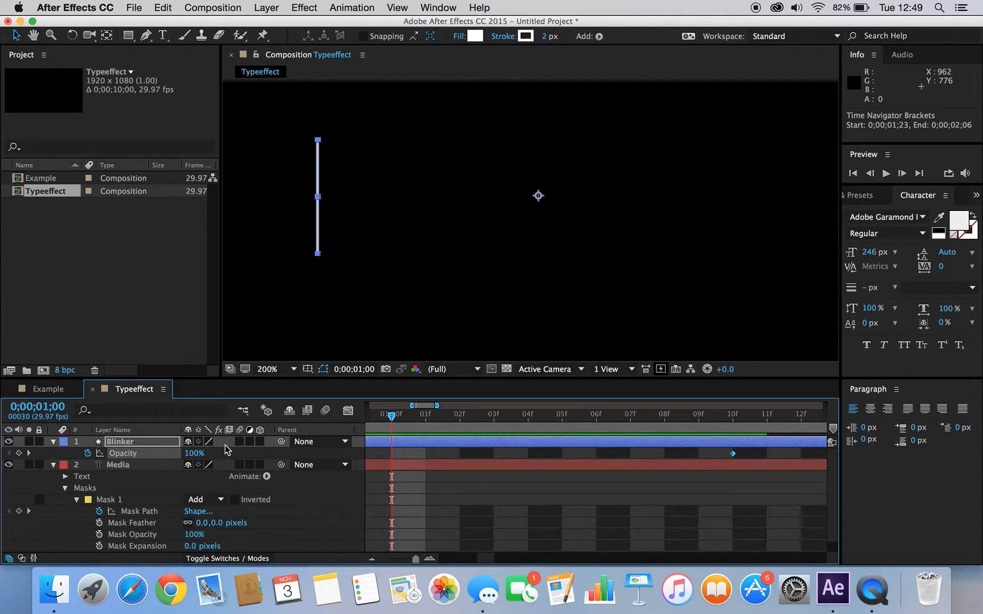
pyautogui.click(194, 453)
pyautogui.write('0')
pyautogui.press('Return')
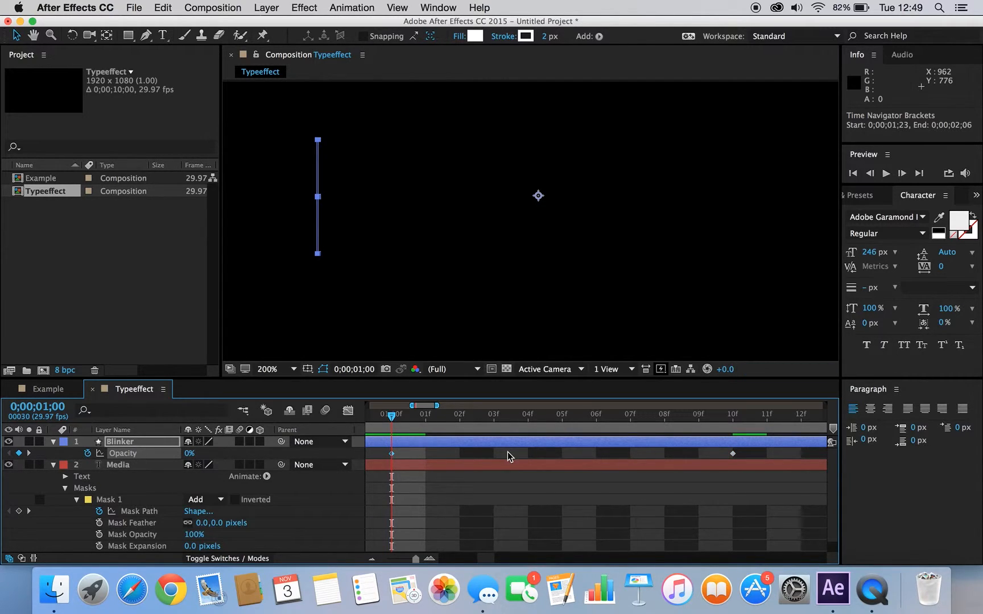
# Add a Blinker Opacity keyframe of 100% at 0;00;00;20
pyautogui.hscroll(-2, 508, 455)
pyautogui.hscroll(-5, 508, 452)
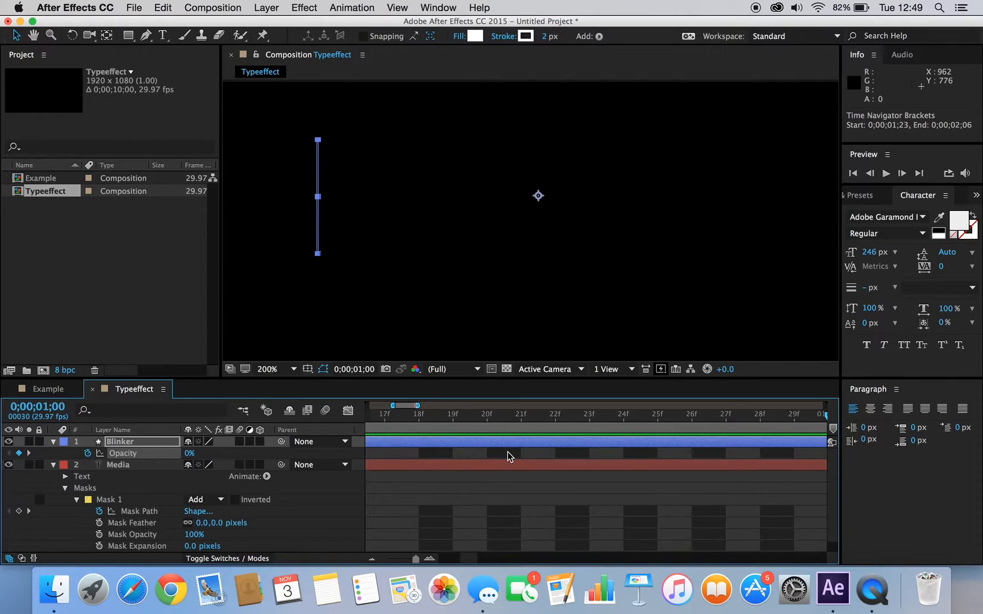
pyautogui.click(496, 422)
pyautogui.moveTo(191, 454); pyautogui.dragTo(387, 455)
# Add a Blinker Opacity keyframe of 0% at 0;00;00;10
pyautogui.hscroll(-3, 491, 476)
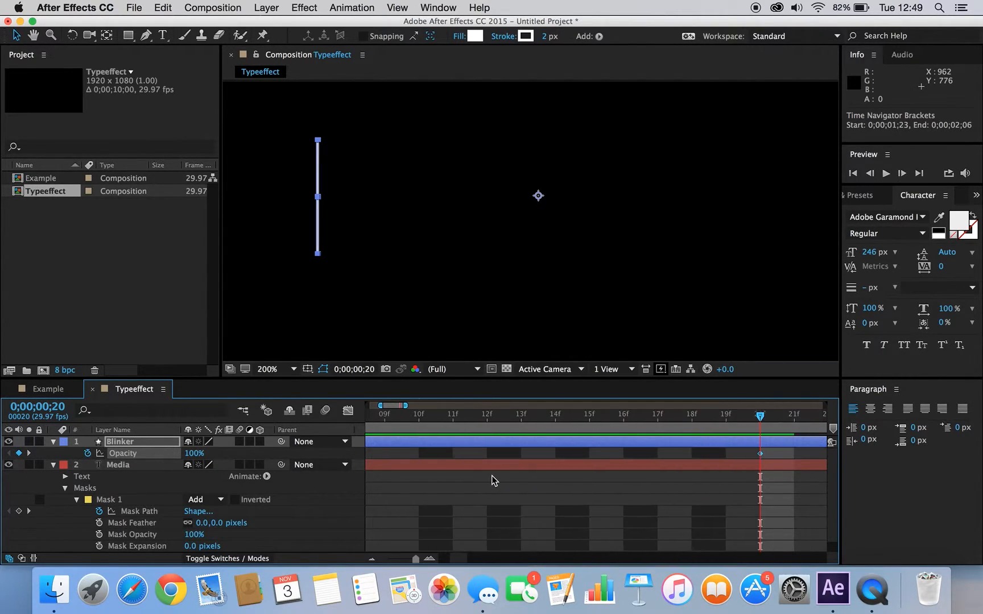
pyautogui.click(421, 415)
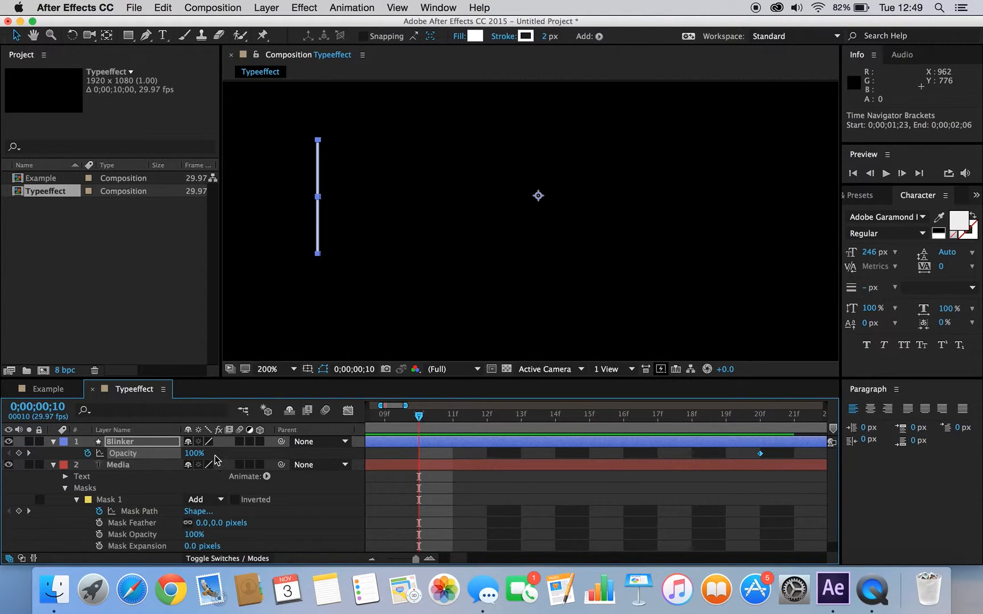
pyautogui.moveTo(194, 454); pyautogui.dragTo(86, 468)
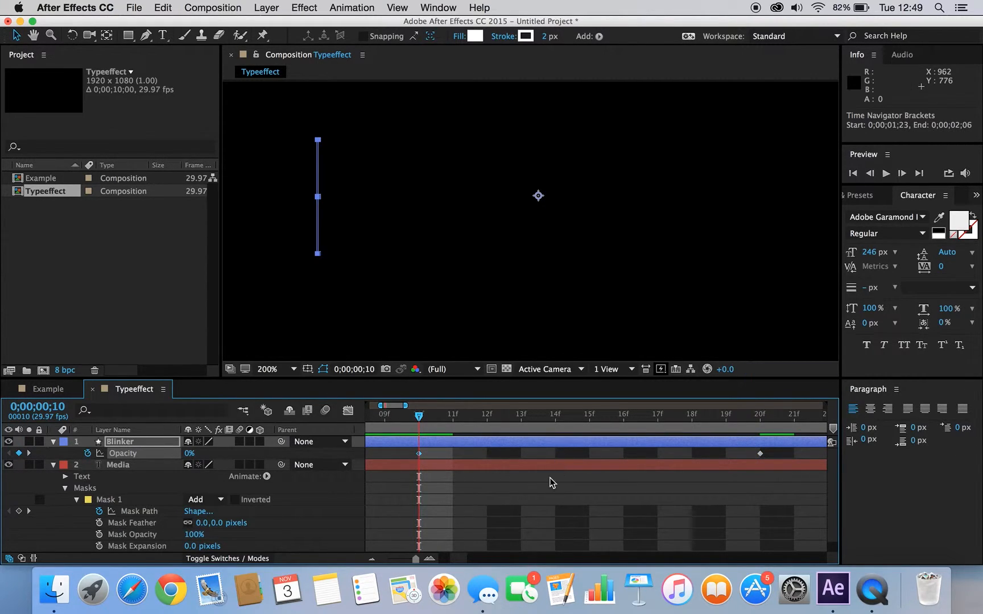
# Add a Blinker Opacity keyframe of 100% at the very start of the composition, 0;00;00;00
pyautogui.hscroll(-3, 534, 489)
pyautogui.hscroll(-2, 533, 489)
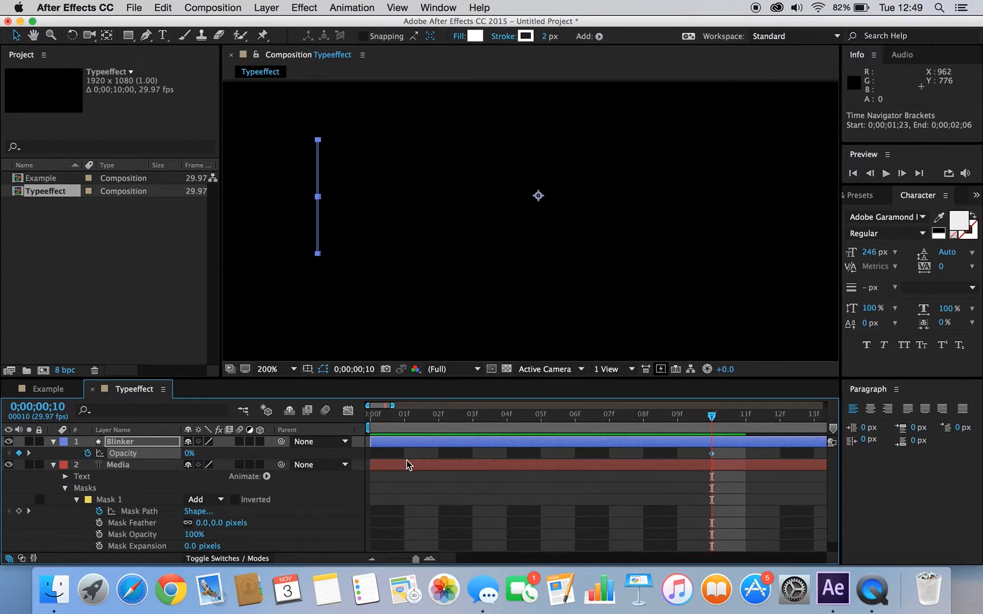
pyautogui.click(377, 417)
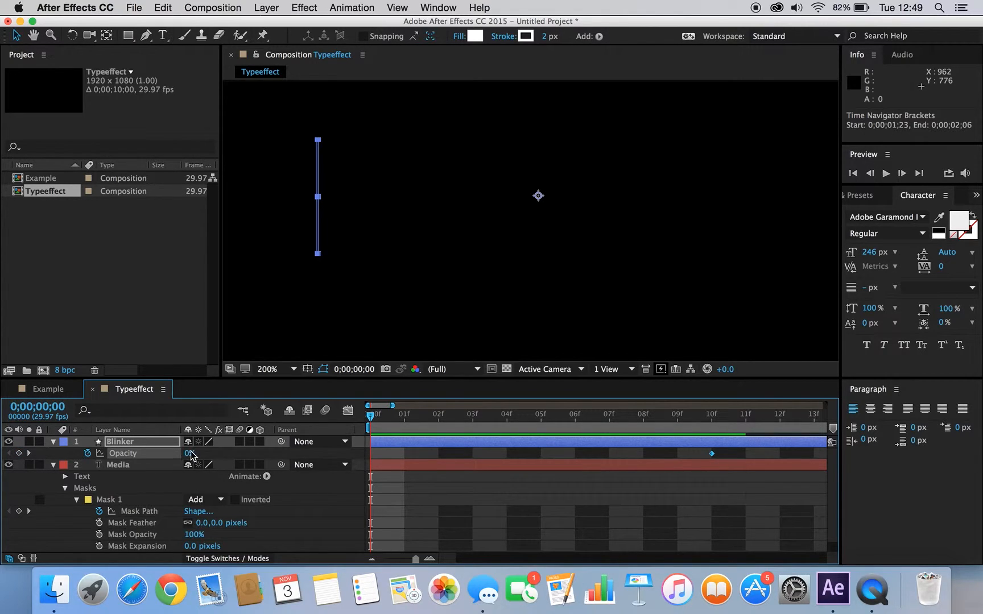
pyautogui.moveTo(188, 455); pyautogui.dragTo(347, 455)
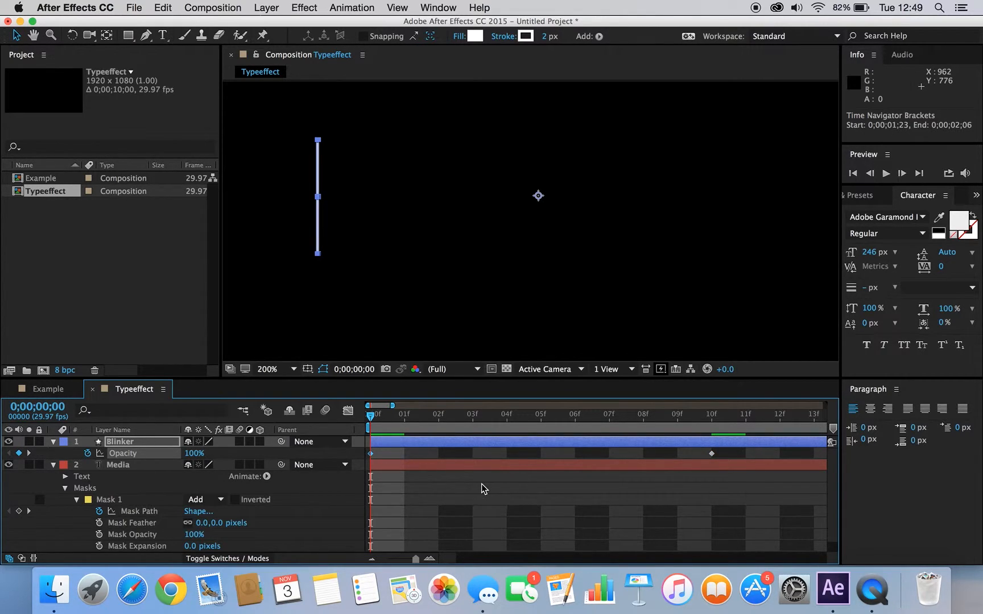
# Collapse the Blinker and Media layers and preview the blinking cursor with the text reveal
pyautogui.click(401, 559)
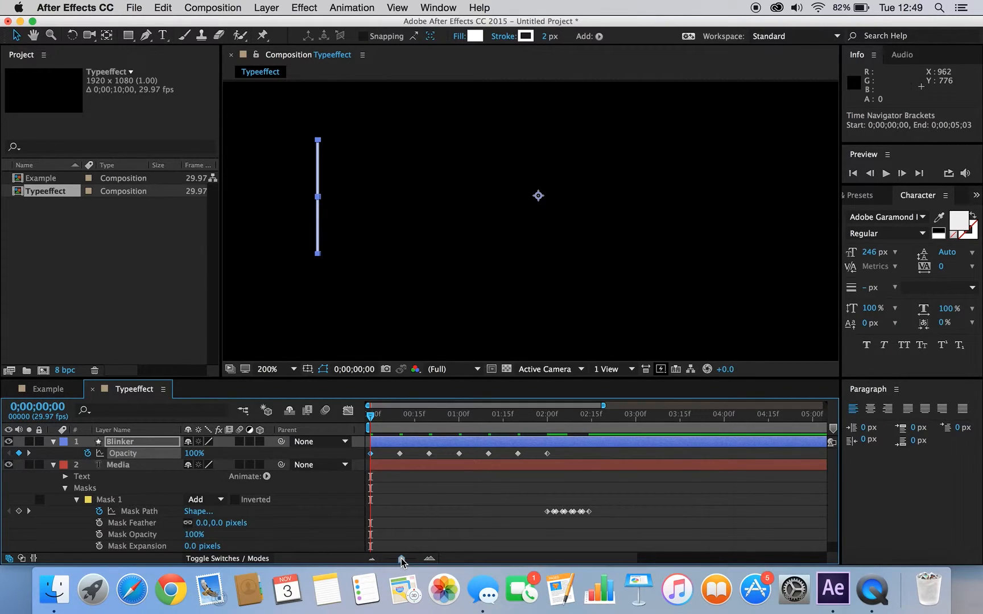
pyautogui.click(384, 489)
pyautogui.click(53, 442)
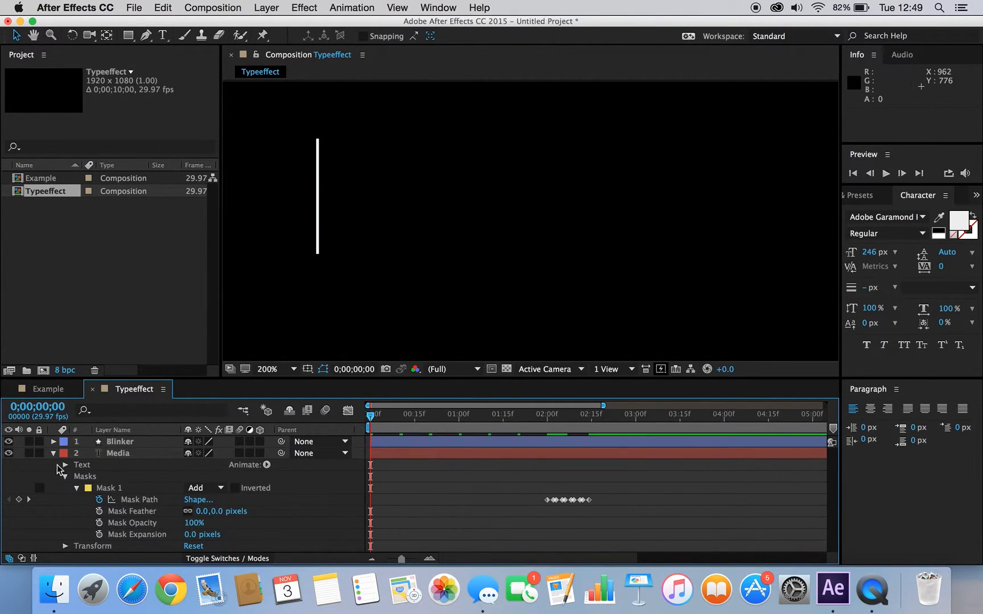
pyautogui.click(52, 453)
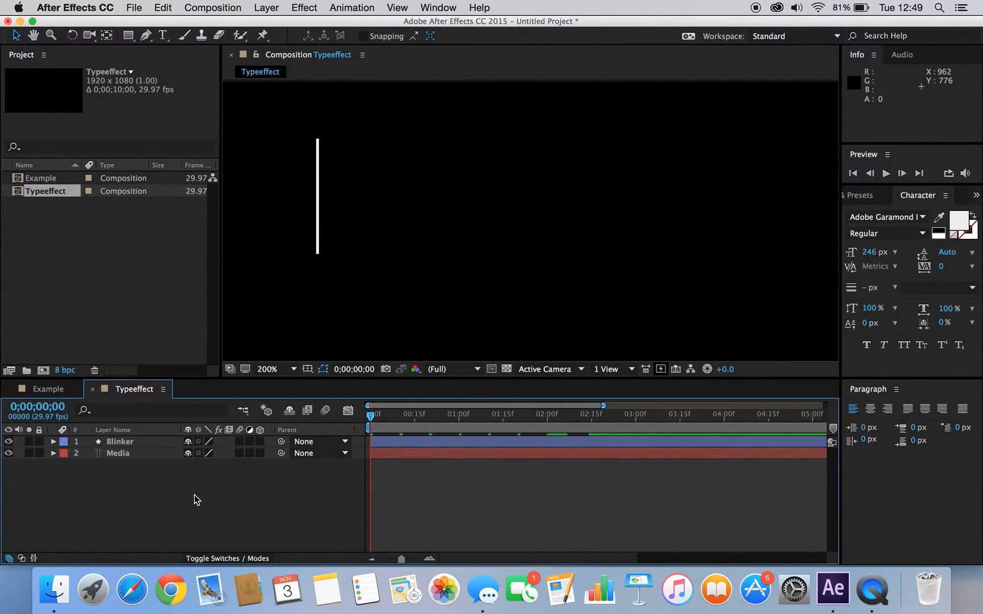
pyautogui.press('space')
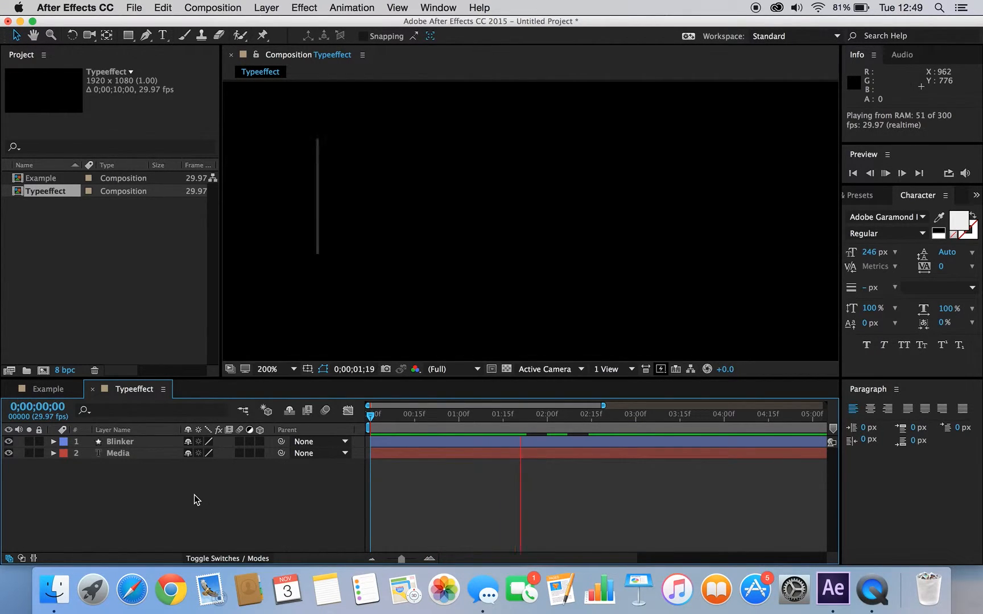
pyautogui.press('space')
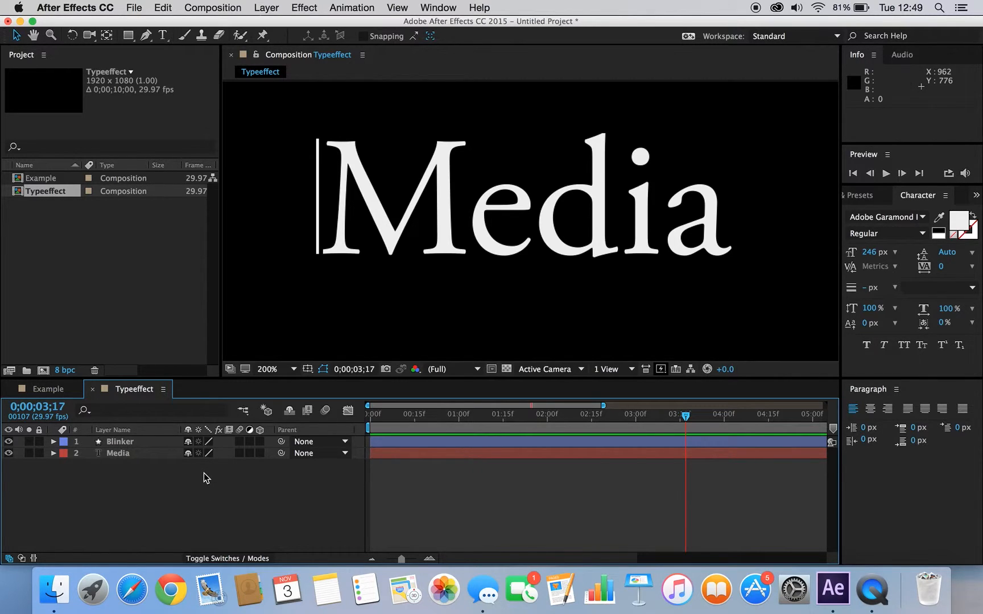
# Show the Blinker layer's Position together with Opacity, and expand the Media layer's mask properties at 0;00;02;00
pyautogui.click(125, 443)
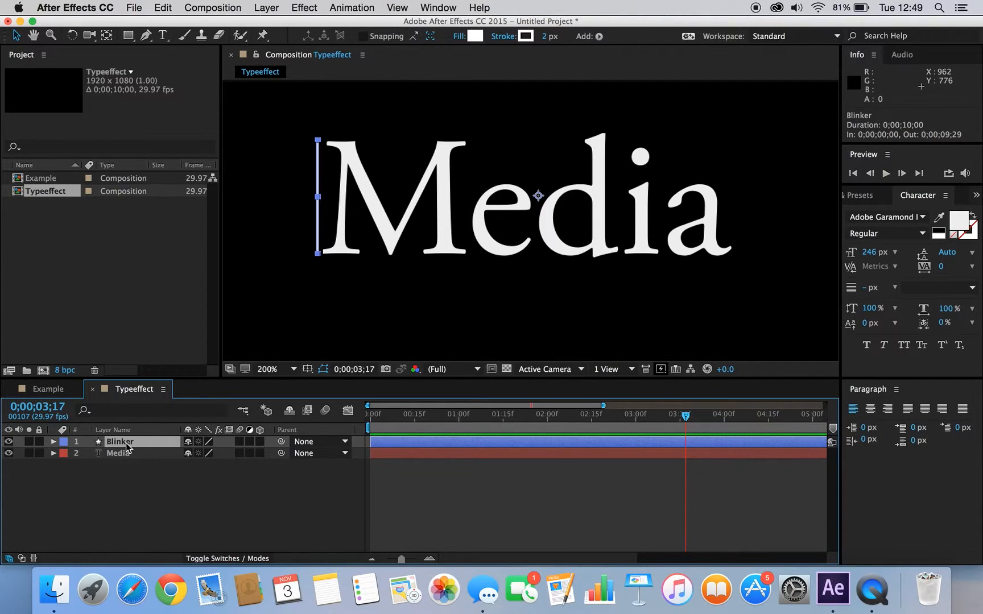
pyautogui.press('p')
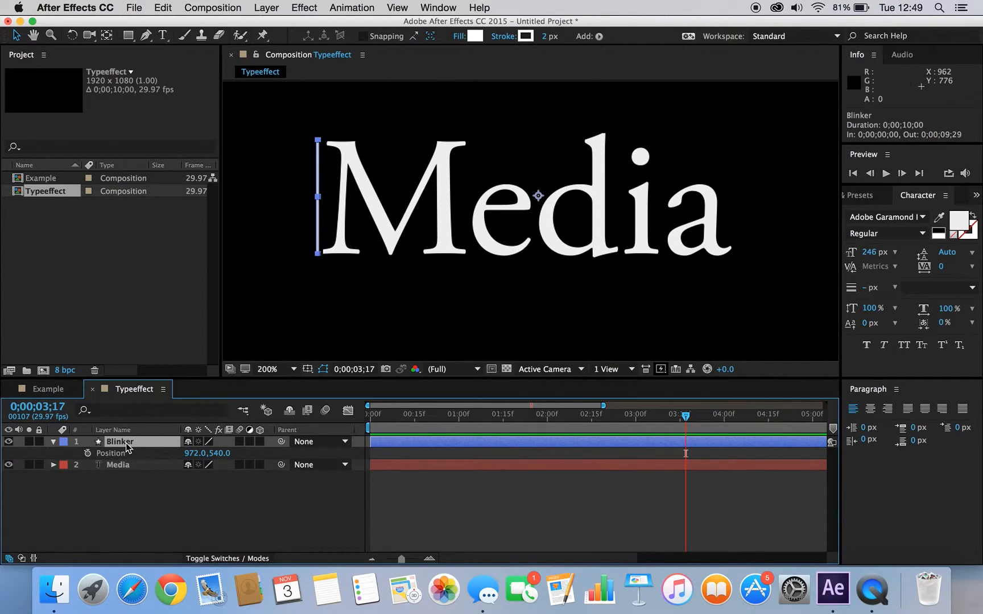
pyautogui.hotkey('shift', 't')
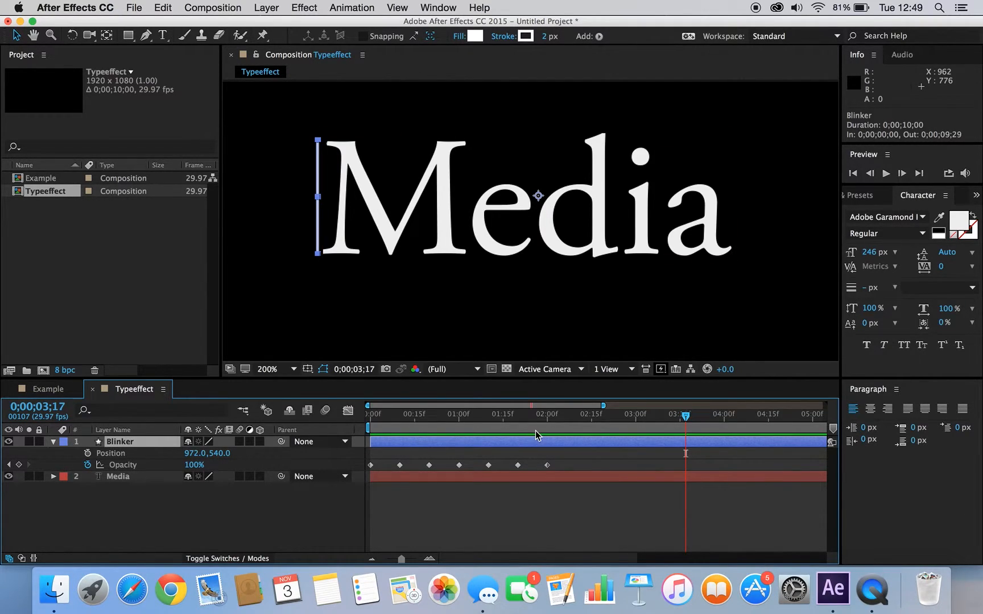
pyautogui.click(547, 419)
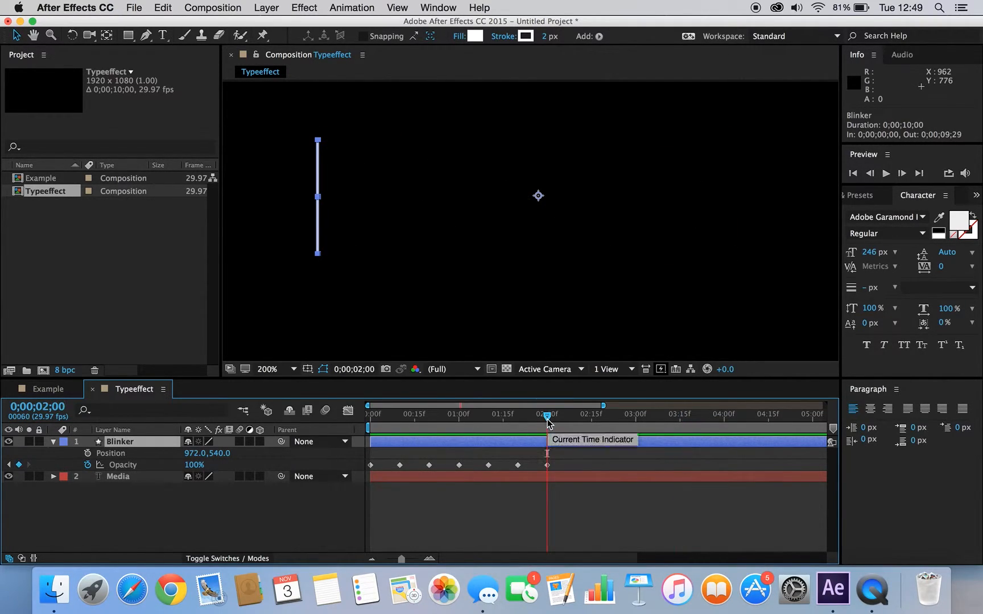
pyautogui.click(538, 479)
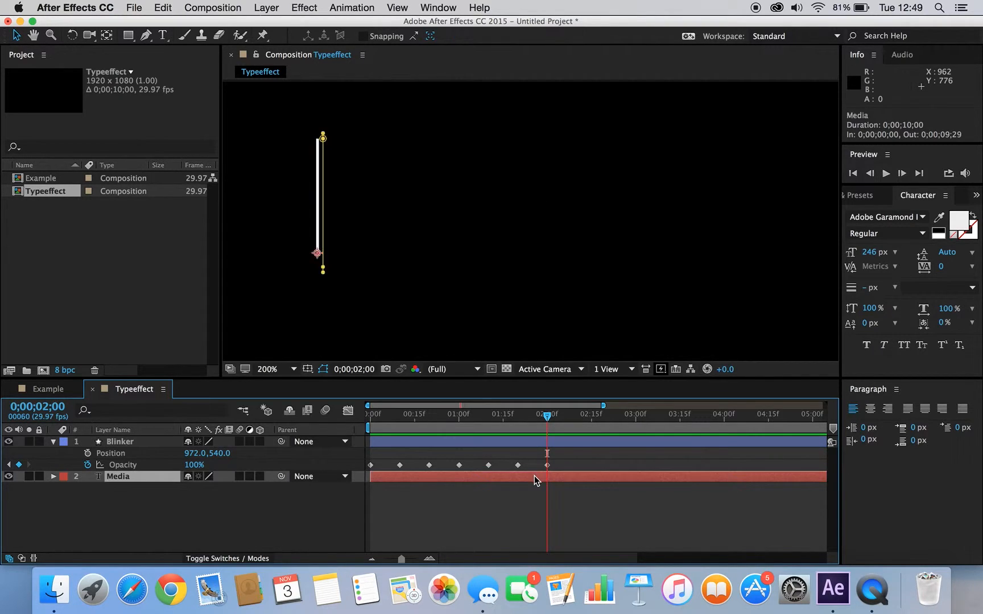
pyautogui.click(53, 477)
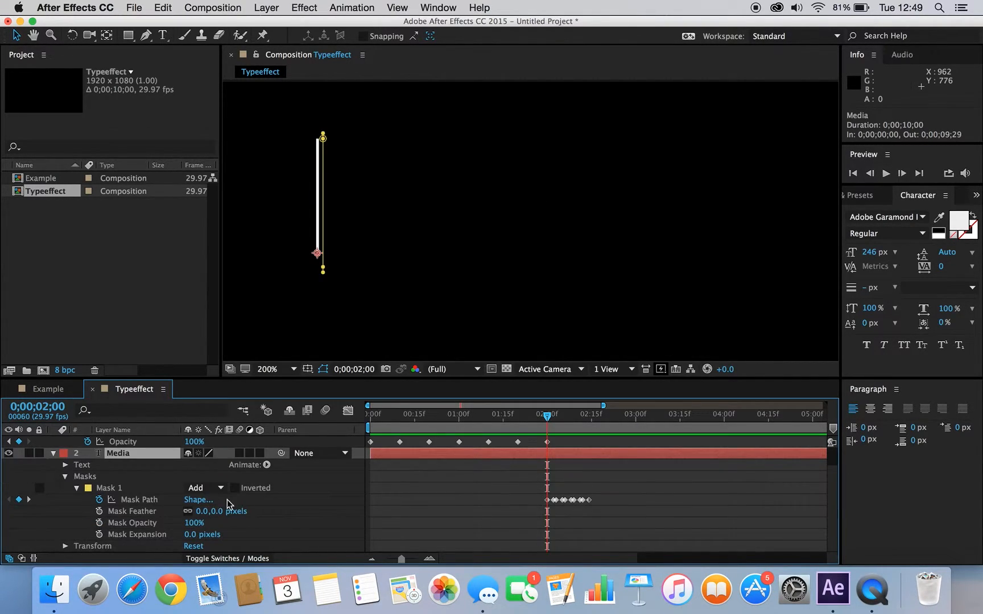
# Check the mask reveal one frame ahead and enable Position keyframing on the Blinker layer at 0;00;02;00
pyautogui.moveTo(402, 561); pyautogui.dragTo(416, 563)
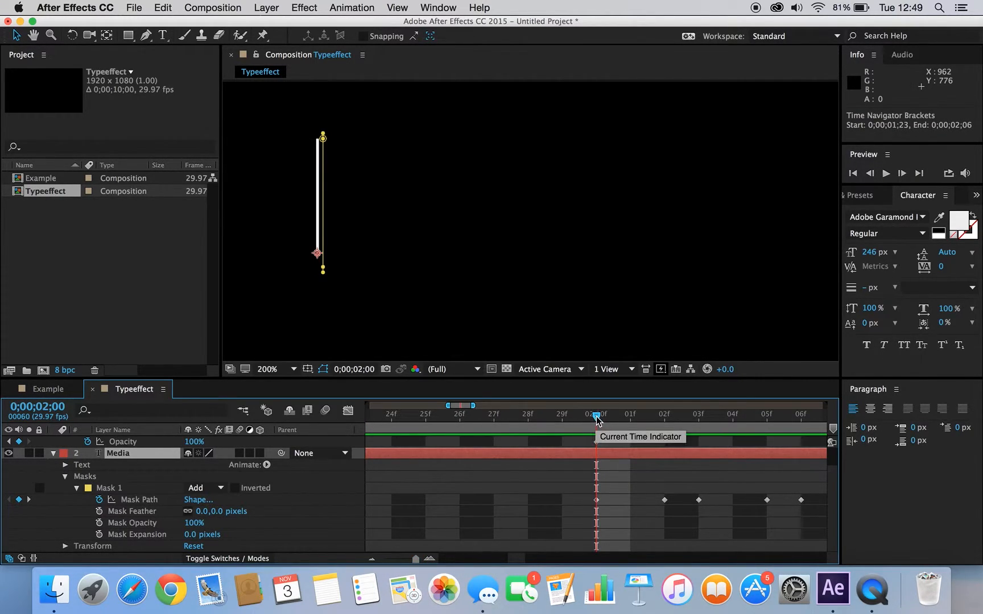
pyautogui.moveTo(597, 419); pyautogui.dragTo(627, 421)
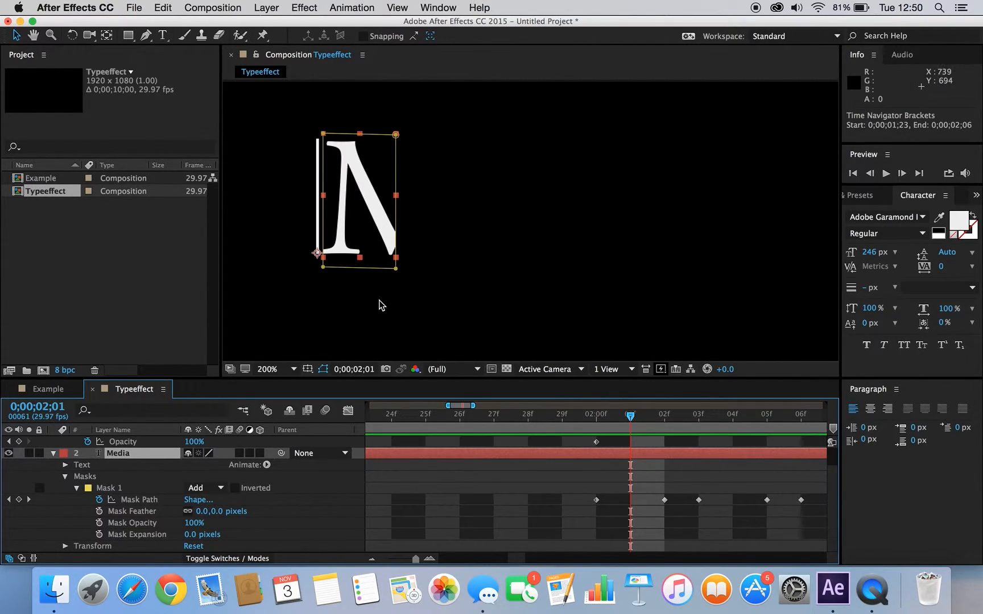
pyautogui.scroll(2, 149, 460)
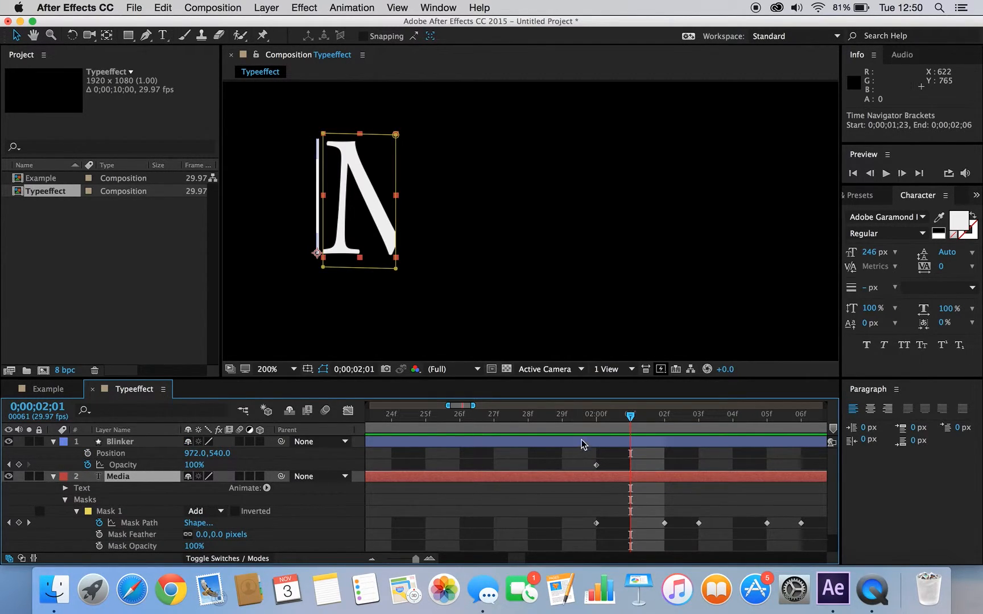
pyautogui.click(596, 417)
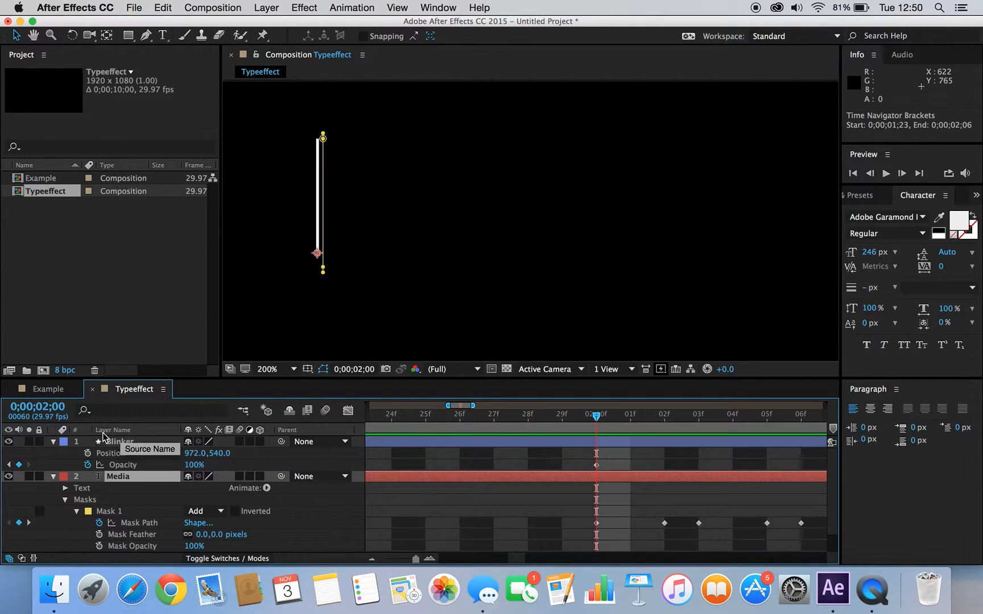
pyautogui.click(88, 454)
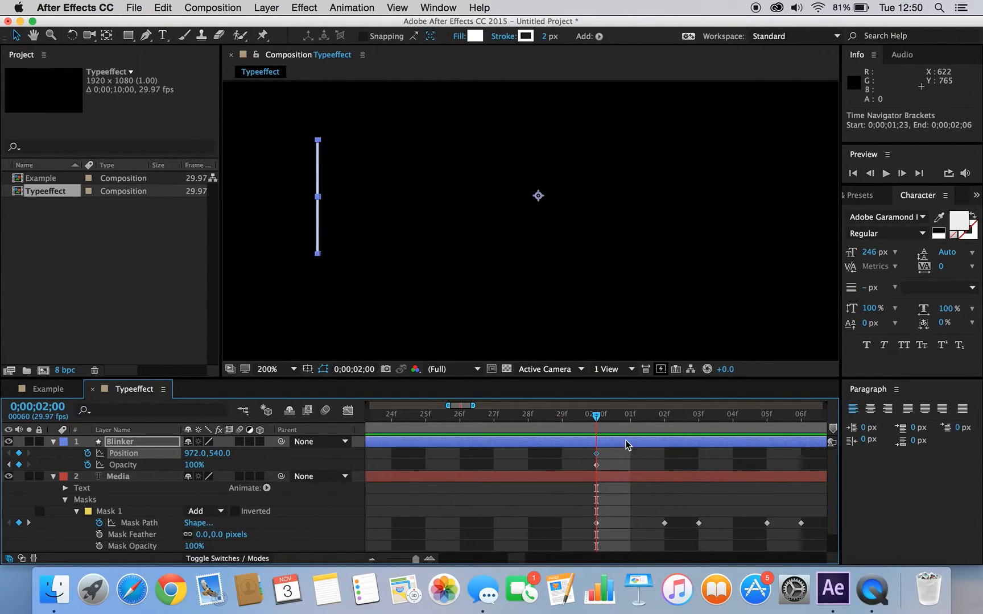
# Keyframe the Blinker's Position to follow the letter M: 1088.0,540.0 at 0;00;02;01 and 1194.0,540.0 at 0;00;02;02
pyautogui.click(630, 419)
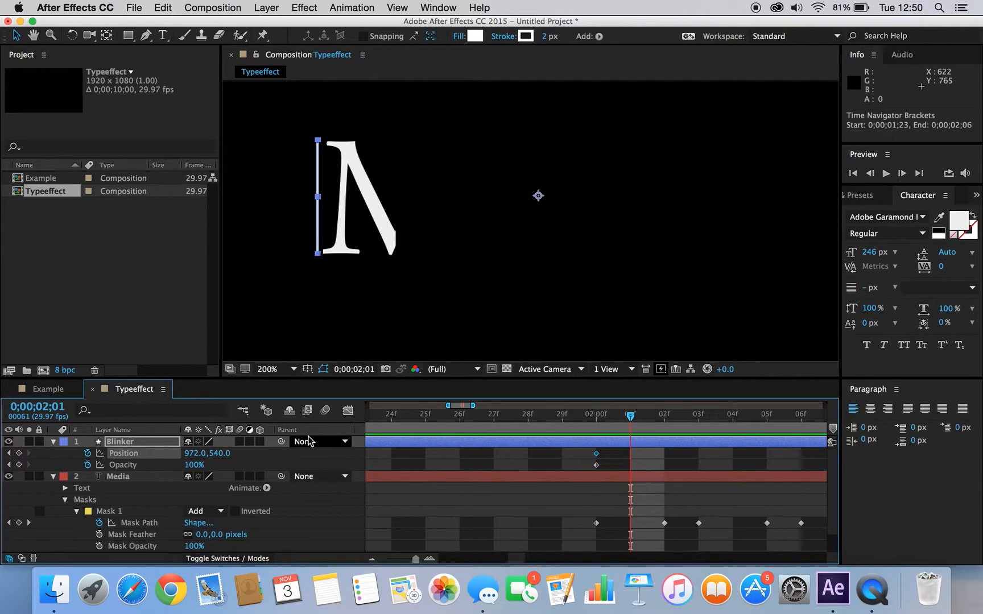
pyautogui.moveTo(187, 458); pyautogui.dragTo(266, 453)
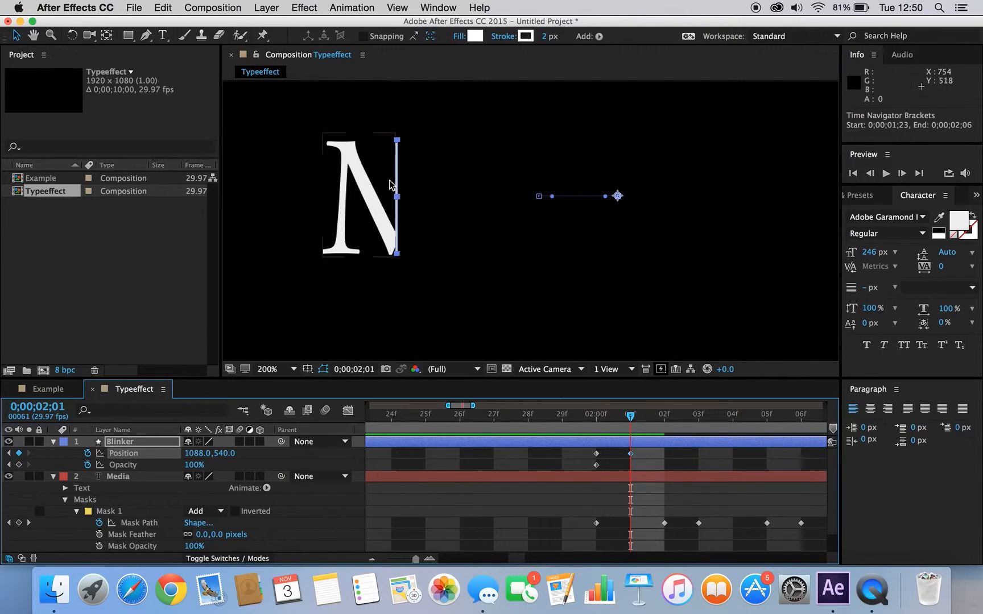
pyautogui.moveTo(631, 419); pyautogui.dragTo(655, 417)
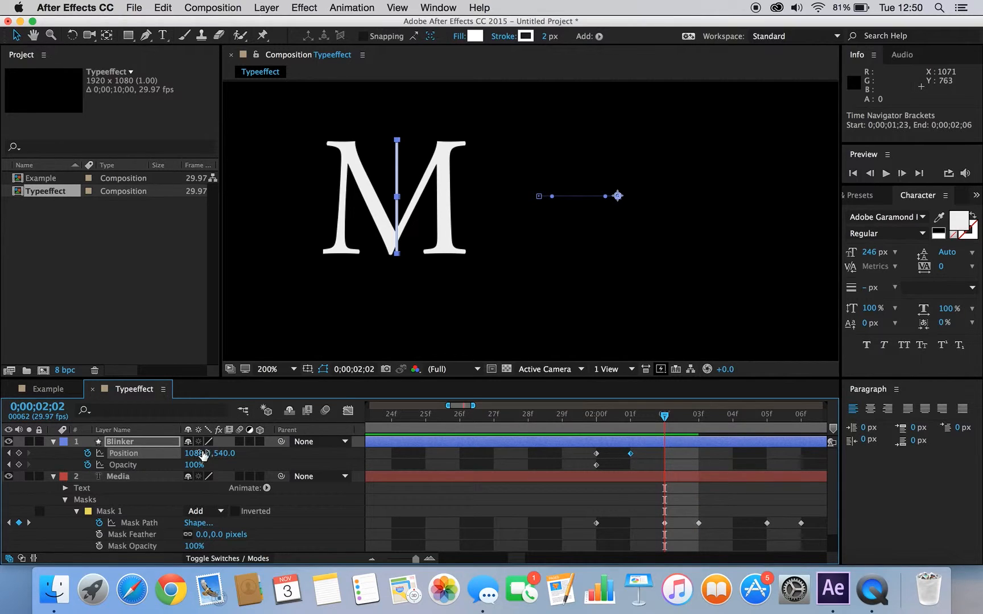
pyautogui.moveTo(210, 454); pyautogui.dragTo(270, 453)
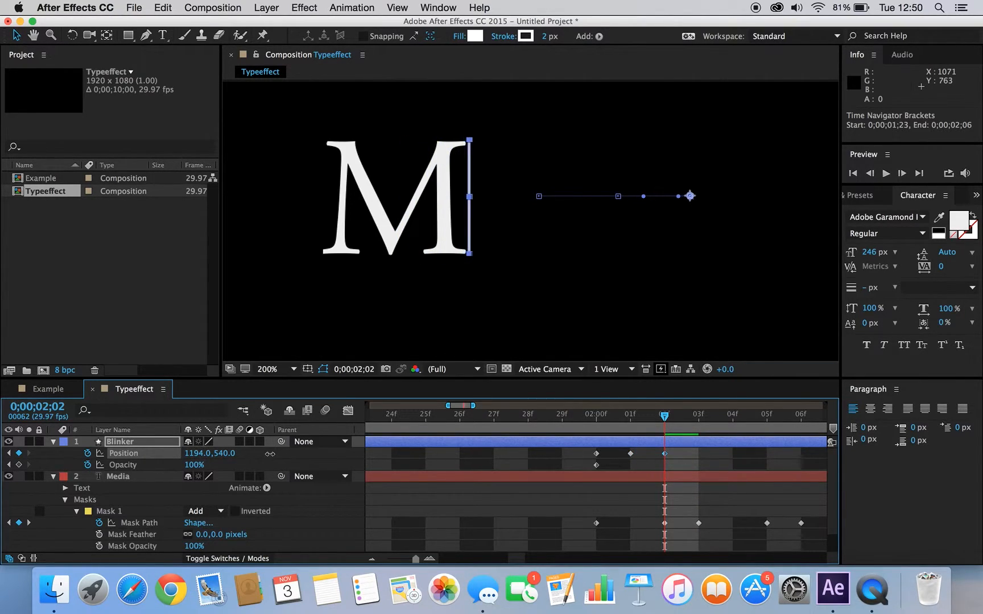
# Add a Blinker Position keyframe at 0;00;02;03 holding the current value, and one of 1243.0,540.0 at 0;00;02;04
pyautogui.click(697, 423)
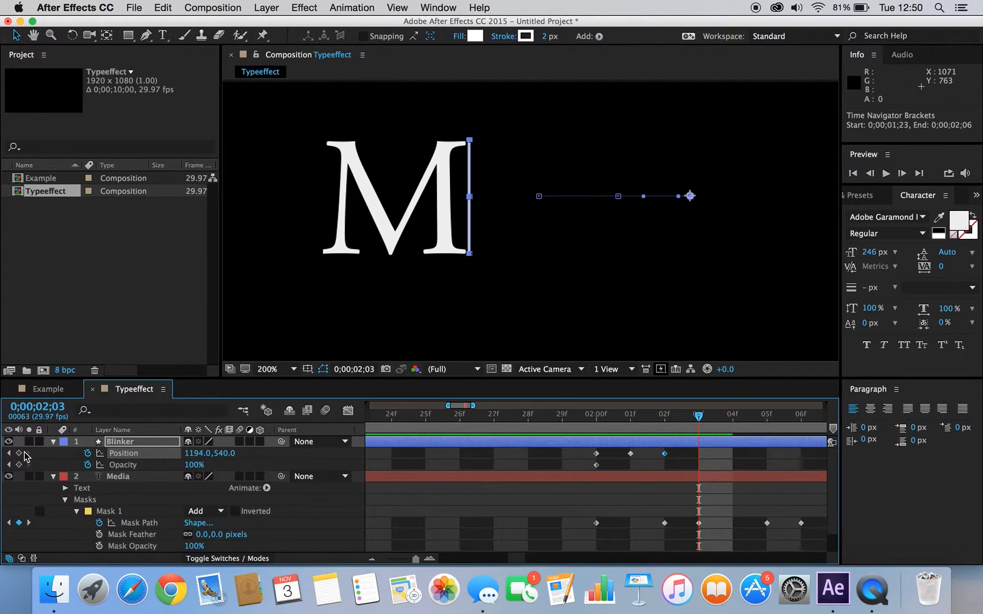
pyautogui.click(18, 453)
pyautogui.hscroll(3, 568, 523)
pyautogui.click(622, 419)
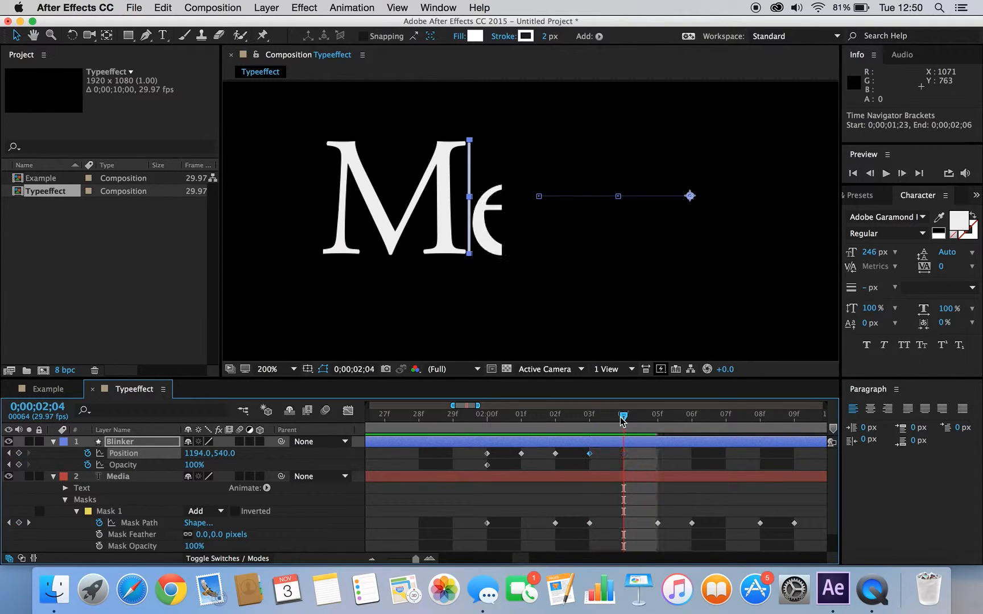
pyautogui.moveTo(190, 453); pyautogui.dragTo(227, 453)
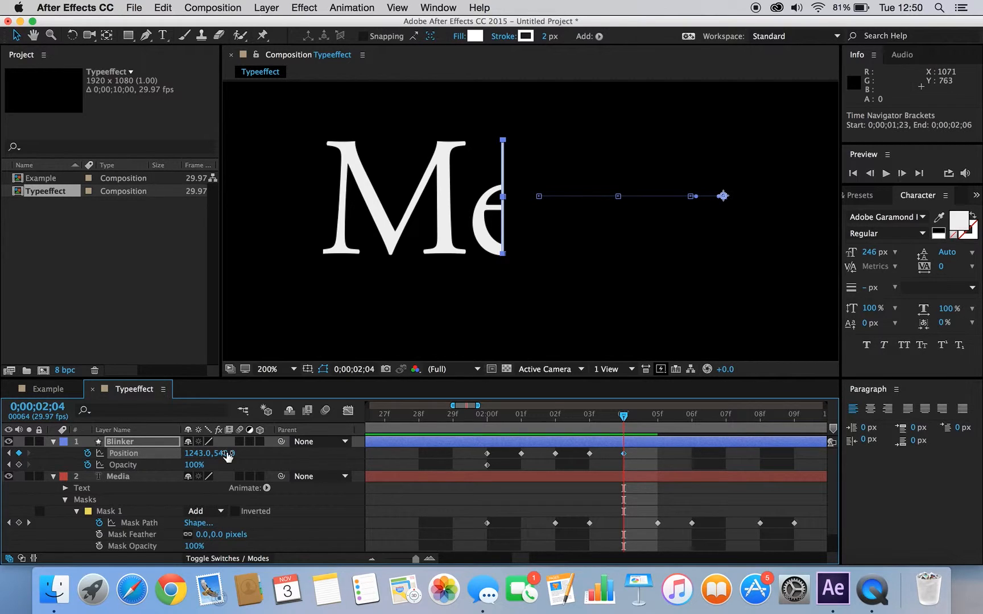
# Keyframe the Blinker's Position at 1288.0,540.0 at 0;00;02;05, just past the letter e, and hold it with a keyframe at 0;00;02;06
pyautogui.click(659, 419)
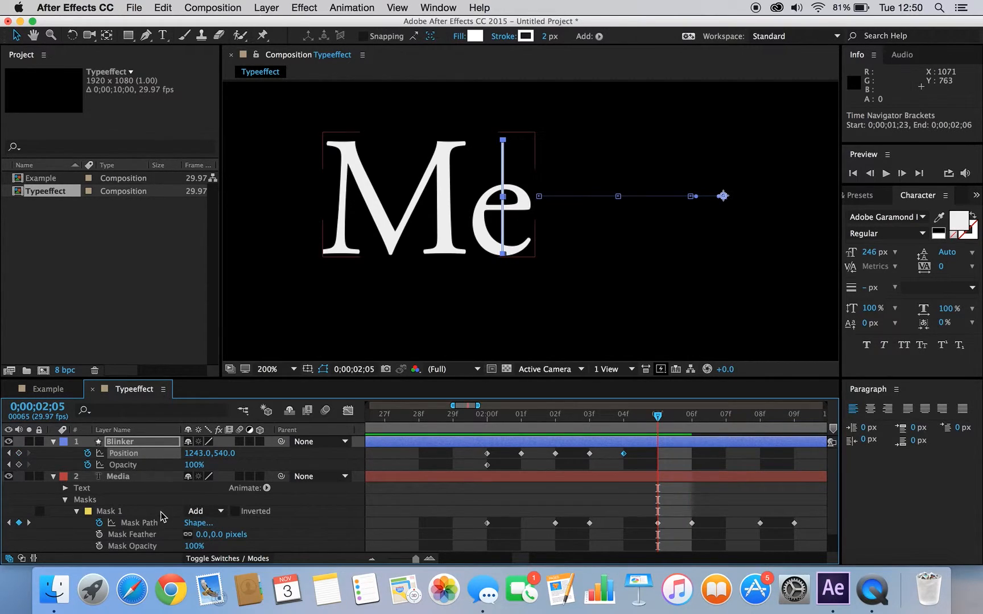
pyautogui.moveTo(197, 454); pyautogui.dragTo(227, 453)
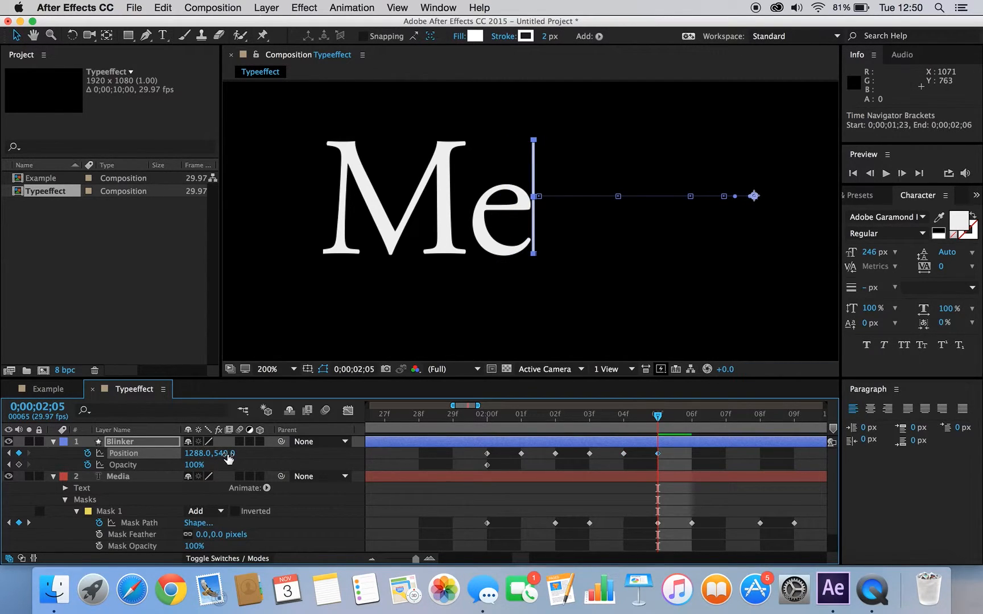
pyautogui.click(690, 427)
pyautogui.click(19, 454)
# Keyframe the Blinker's Position to follow the letter d: 1355.0,540.0 at 0;00;02;07 and 1415.0,540.0 at 0;00;02;08
pyautogui.scroll(-1, 404, 477)
pyautogui.hscroll(5, 404, 477)
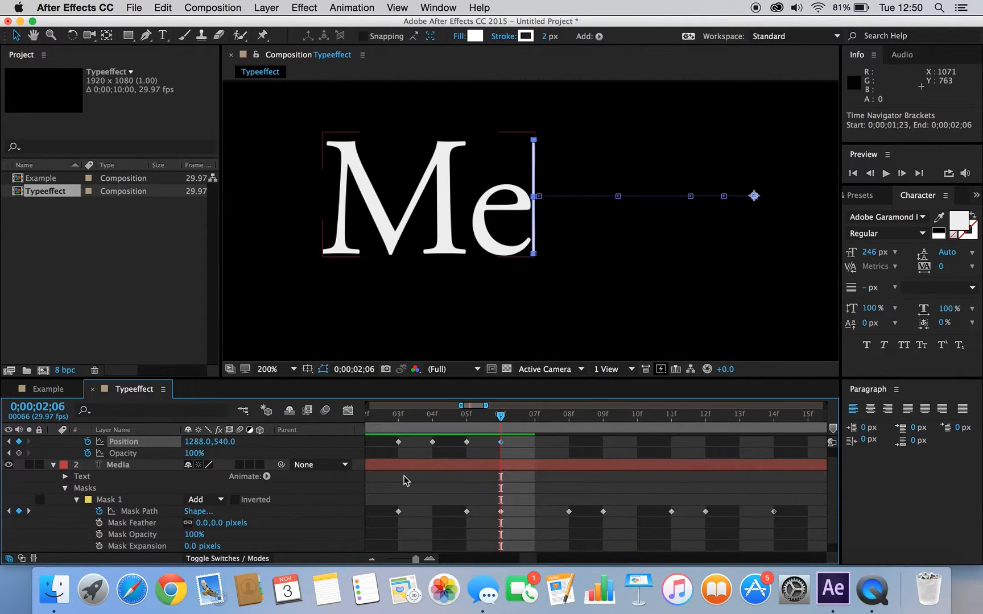
pyautogui.click(535, 420)
pyautogui.moveTo(192, 443); pyautogui.dragTo(232, 443)
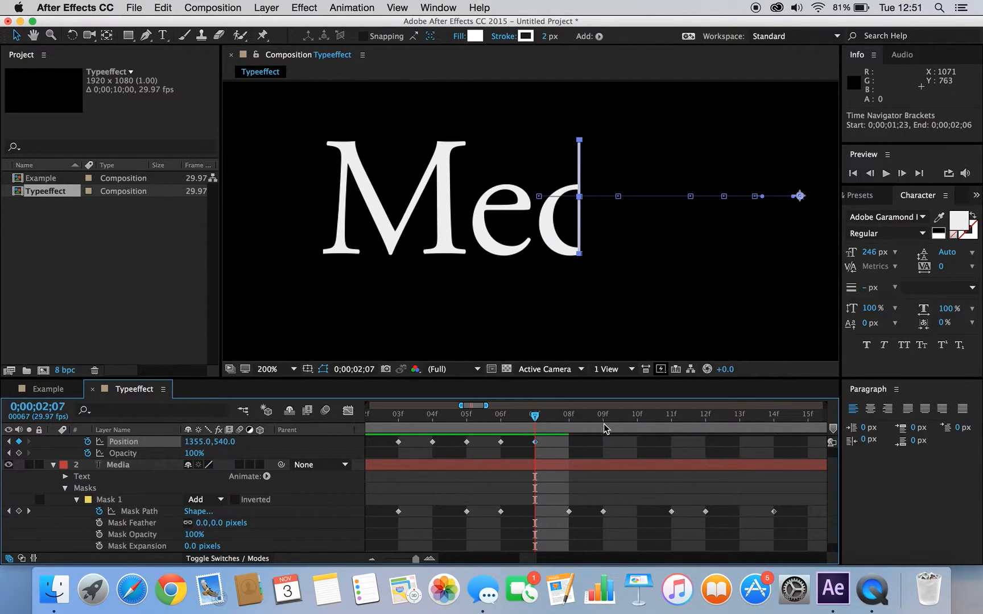
pyautogui.click(571, 420)
pyautogui.moveTo(194, 442); pyautogui.dragTo(235, 445)
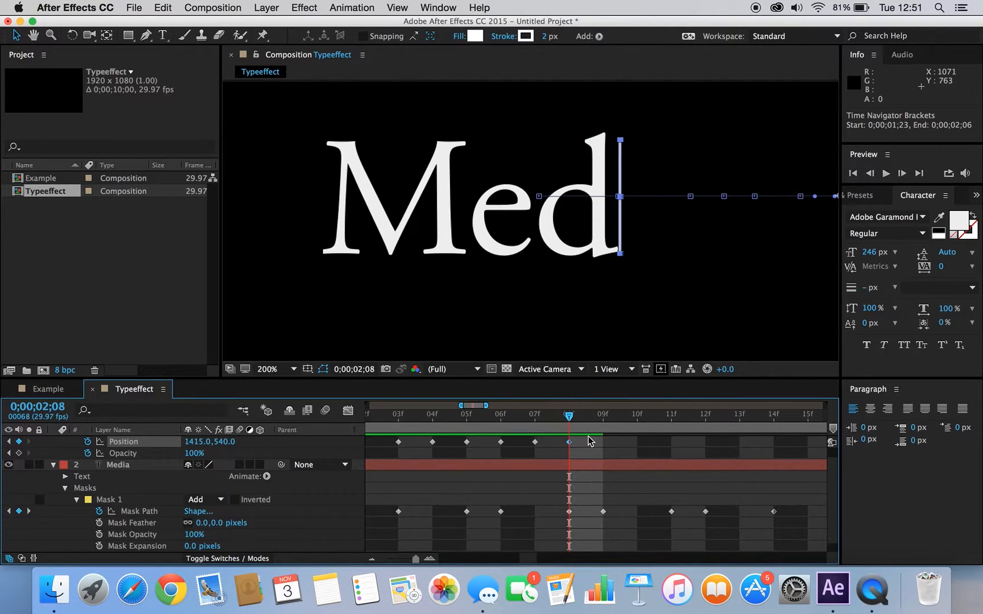
# Hold the Blinker's Position with a keyframe at 0;00;02;09 and keyframe it at 1448.0,540.0 at 0;00;02;10
pyautogui.click(608, 426)
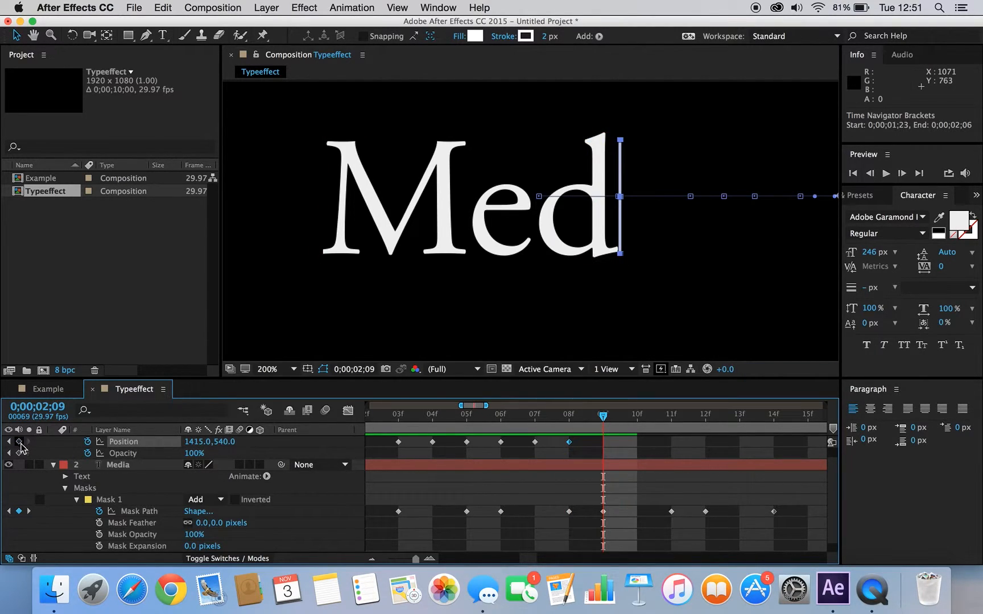
pyautogui.click(19, 442)
pyautogui.click(636, 421)
pyautogui.moveTo(196, 442); pyautogui.dragTo(219, 442)
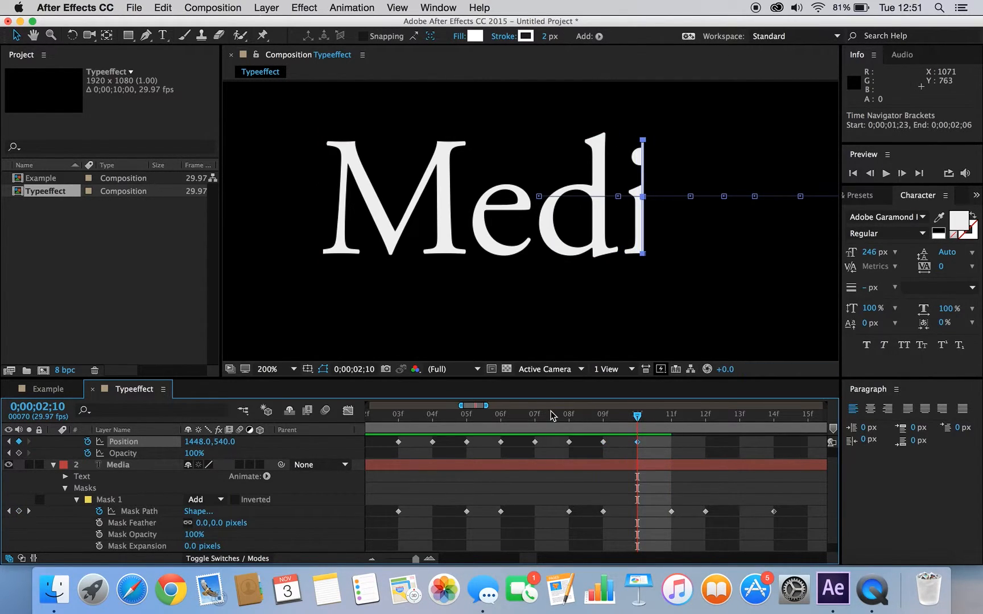
# Keyframe the Blinker's Position at 1476.0,540.0 at 0;00;02;11, just past the letter i, and hold it with a keyframe at 0;00;02;12
pyautogui.click(672, 422)
pyautogui.moveTo(196, 441); pyautogui.dragTo(215, 442)
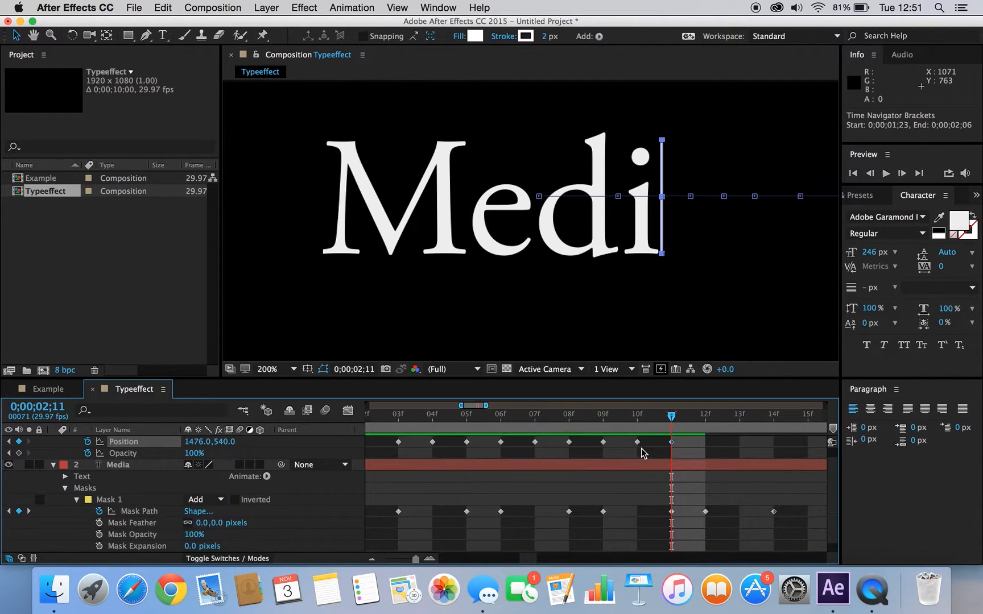
pyautogui.click(706, 426)
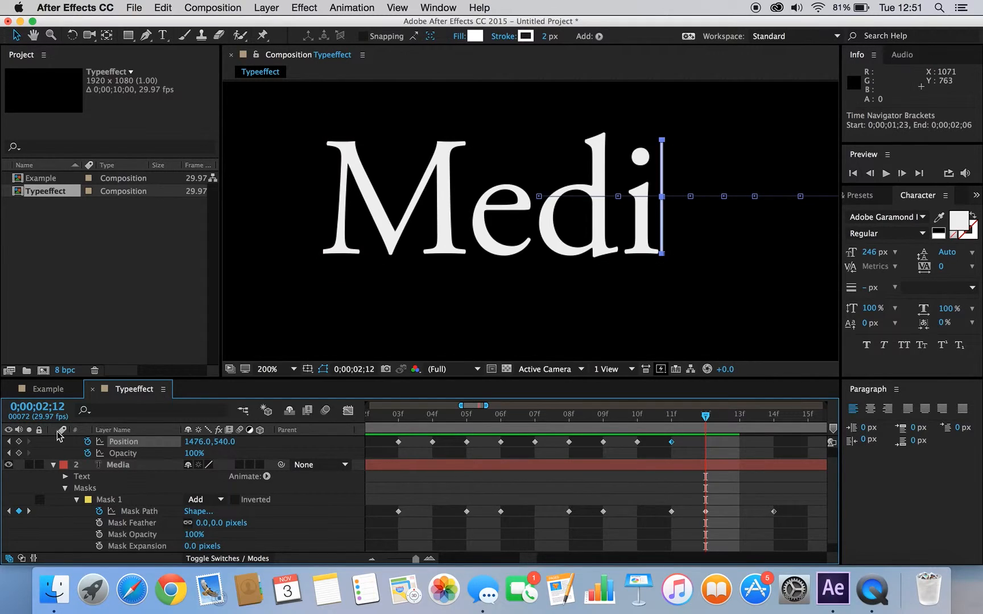
pyautogui.click(19, 442)
# Keyframe the Blinker's Position to follow the final letter a: 1532.0,540.0 at 0;00;02;13 and 1582.0,540.0 at 0;00;02;14
pyautogui.hscroll(5, 509, 486)
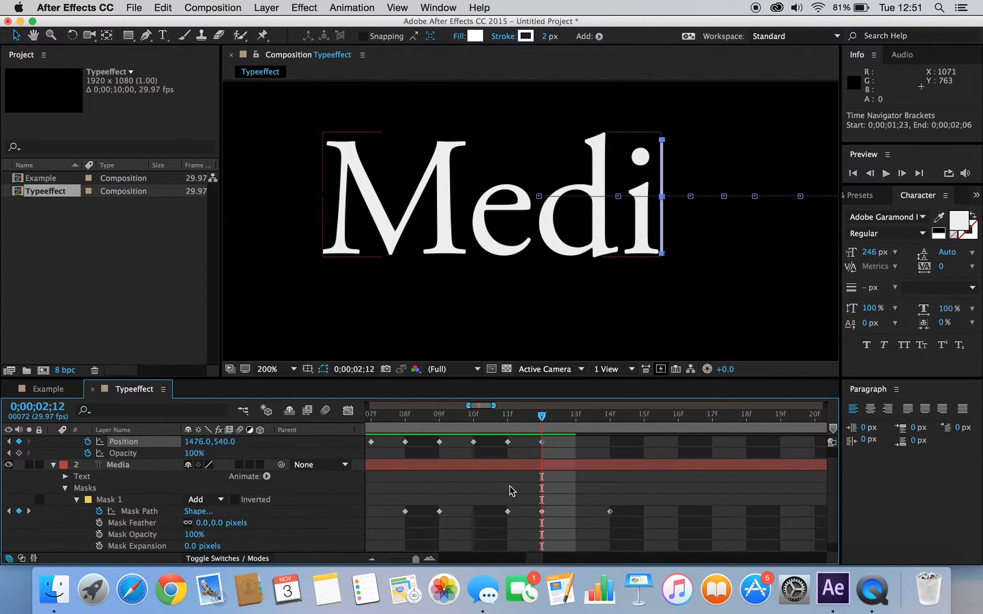
pyautogui.click(570, 429)
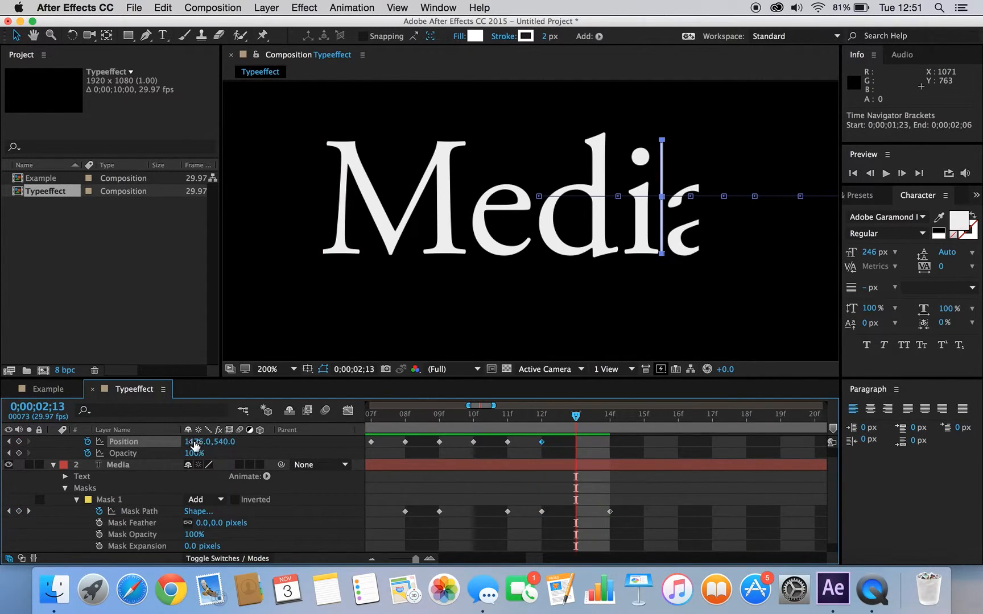
pyautogui.moveTo(194, 441); pyautogui.dragTo(234, 441)
pyautogui.click(611, 420)
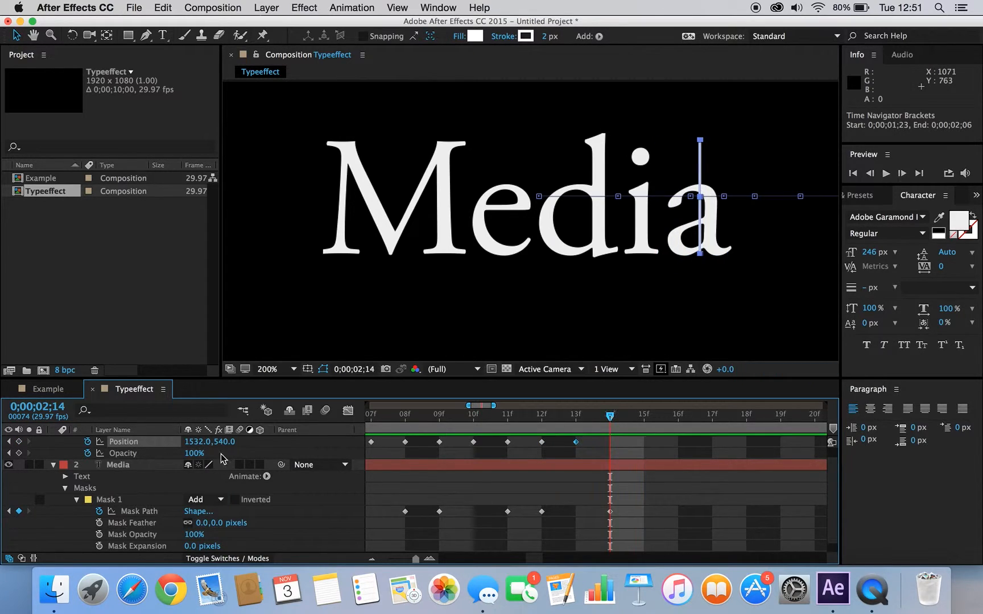
pyautogui.moveTo(200, 441); pyautogui.dragTo(230, 446)
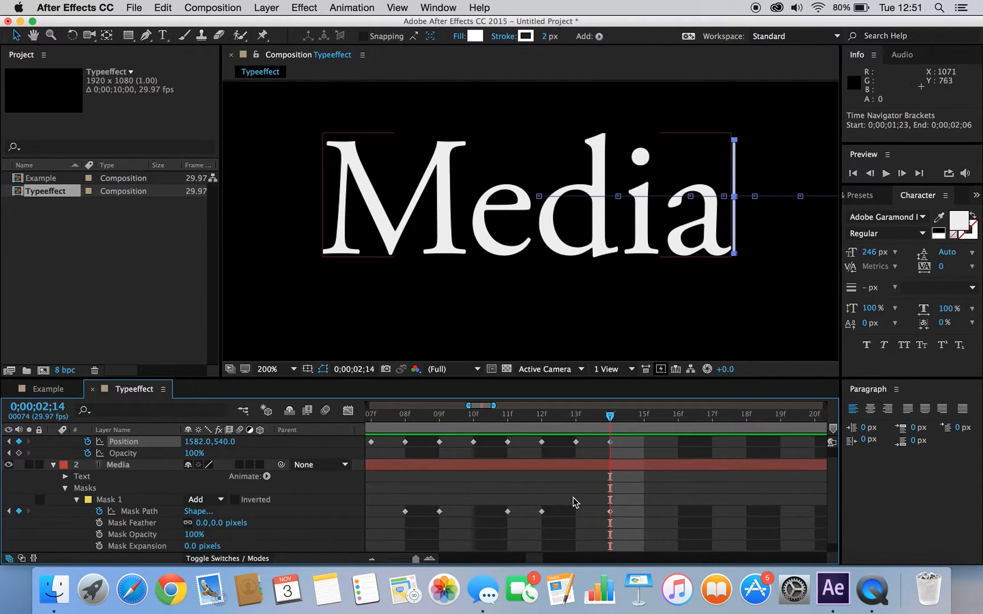
# Collapse the Media layer's properties and preview the typing animation from the start of the composition
pyautogui.click(399, 560)
pyautogui.moveTo(396, 560); pyautogui.dragTo(391, 561)
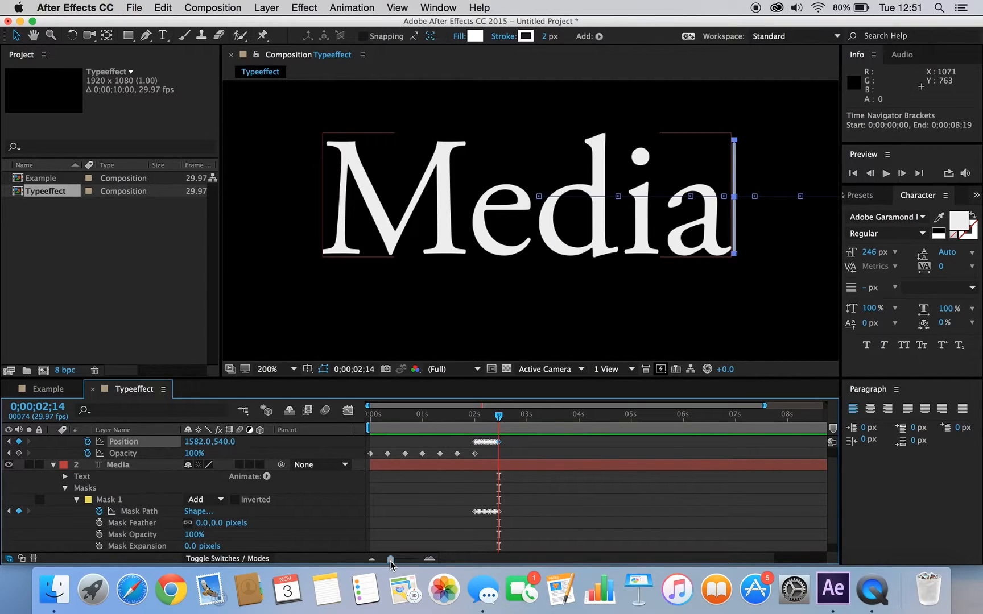
pyautogui.click(54, 465)
pyautogui.click(68, 496)
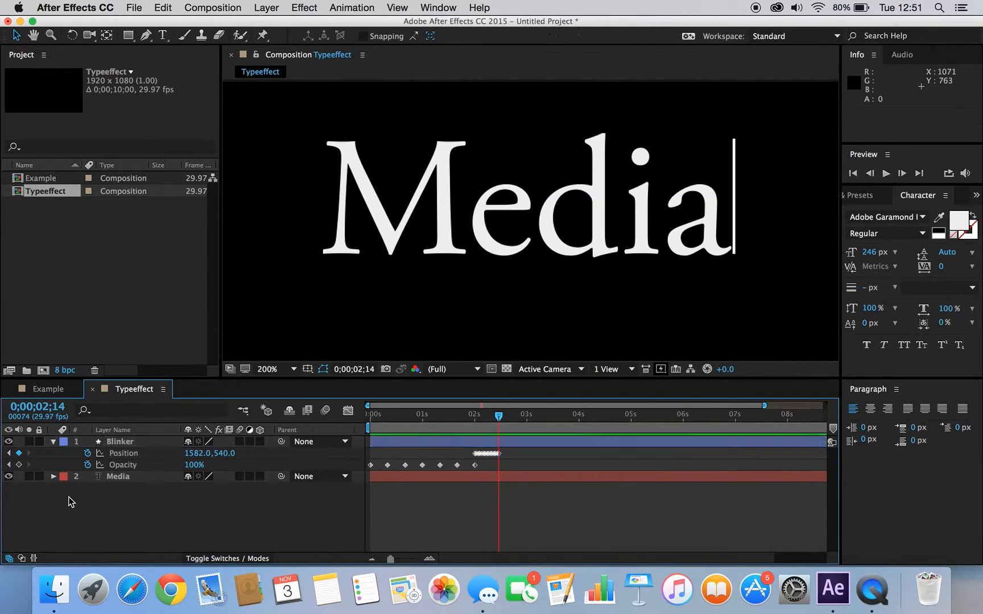
pyautogui.moveTo(381, 411); pyautogui.dragTo(347, 417)
pyautogui.press('space')
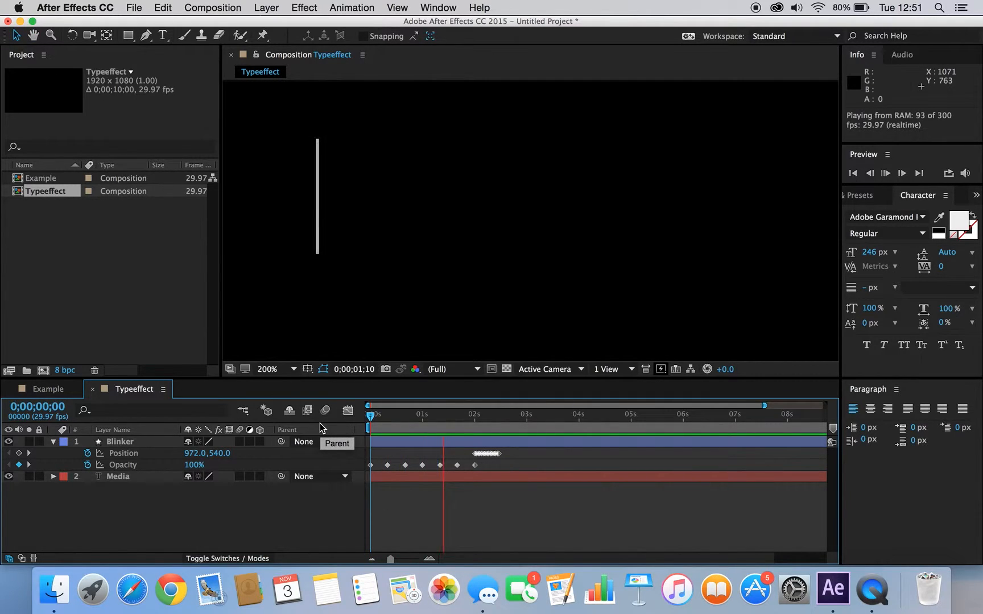
pyautogui.press('space')
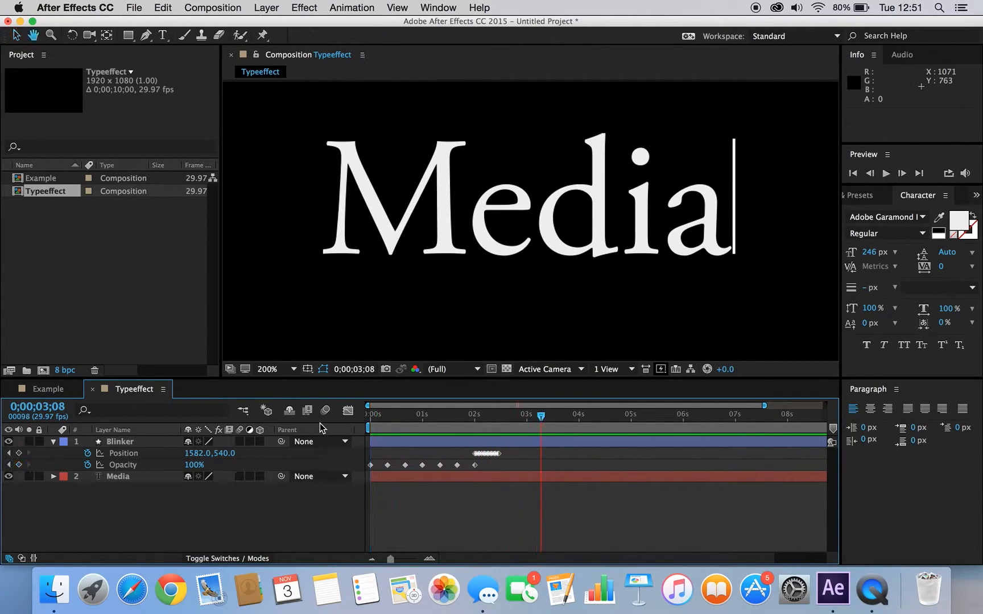
# Enable motion blur on the Blinker layer and preview the animation from the start
pyautogui.moveTo(467, 410); pyautogui.dragTo(528, 426)
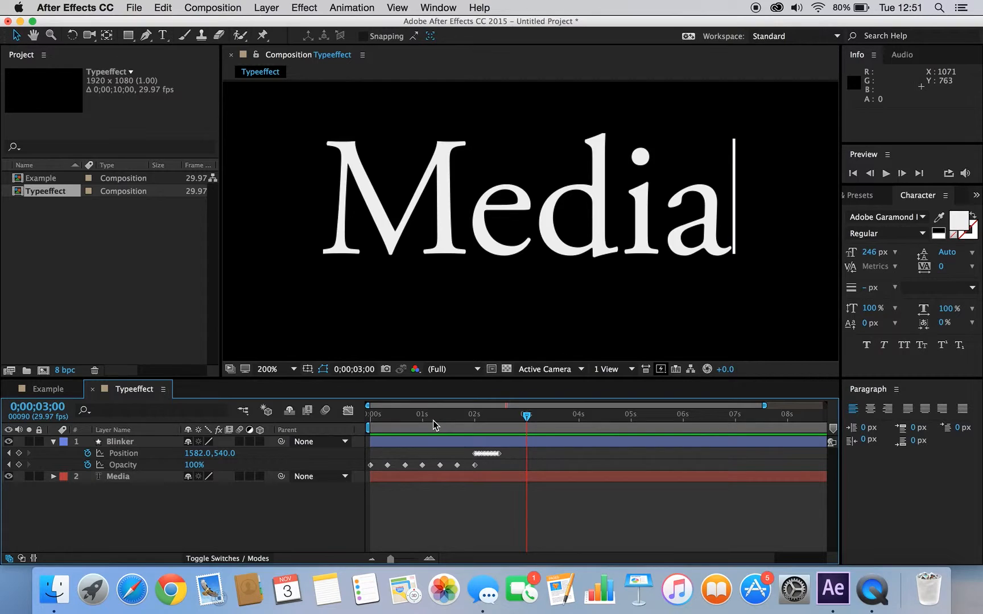
pyautogui.click(470, 423)
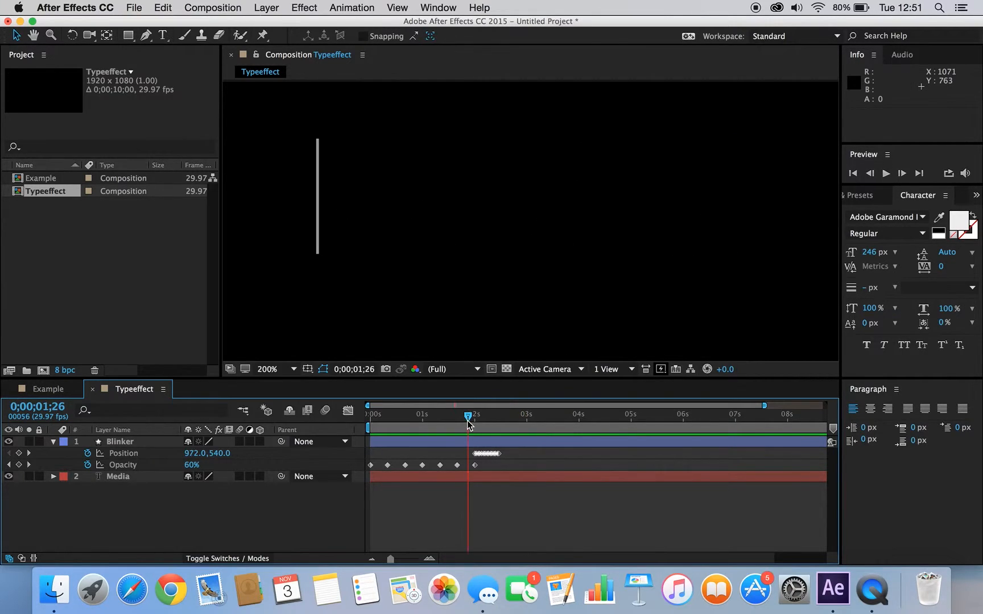
pyautogui.moveTo(468, 421); pyautogui.dragTo(463, 421)
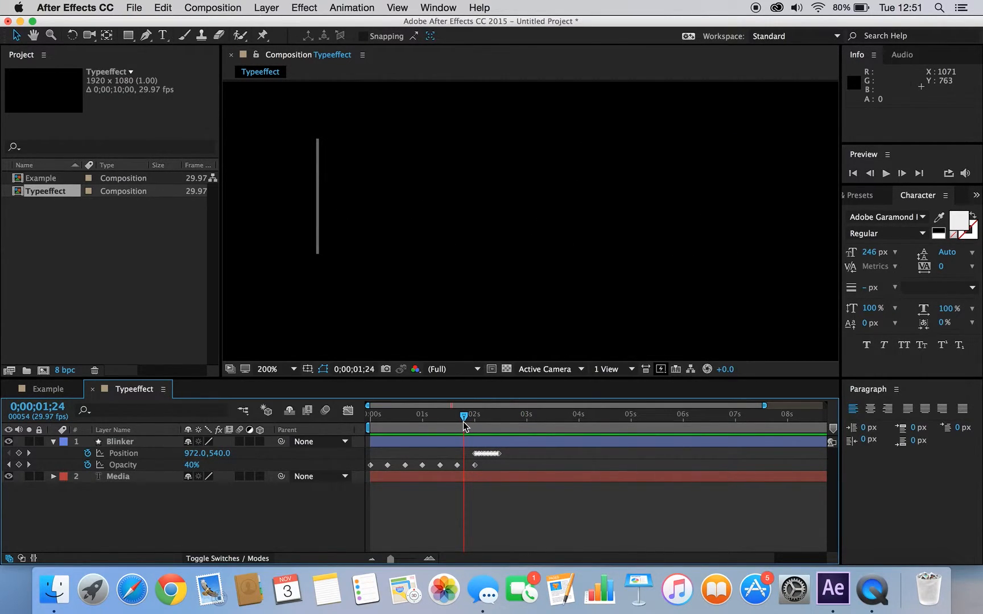
pyautogui.click(239, 442)
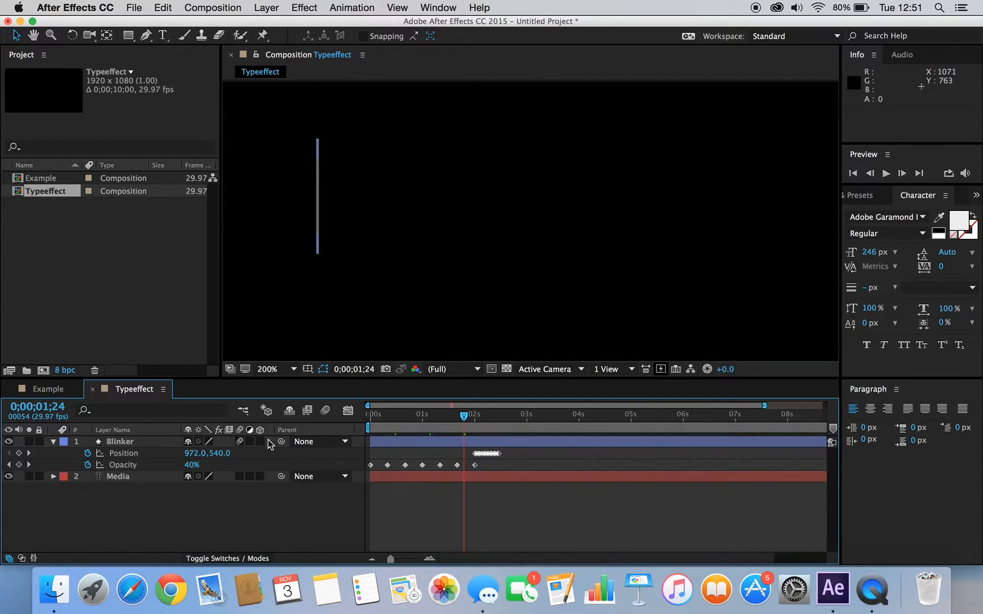
pyautogui.moveTo(394, 415); pyautogui.dragTo(345, 427)
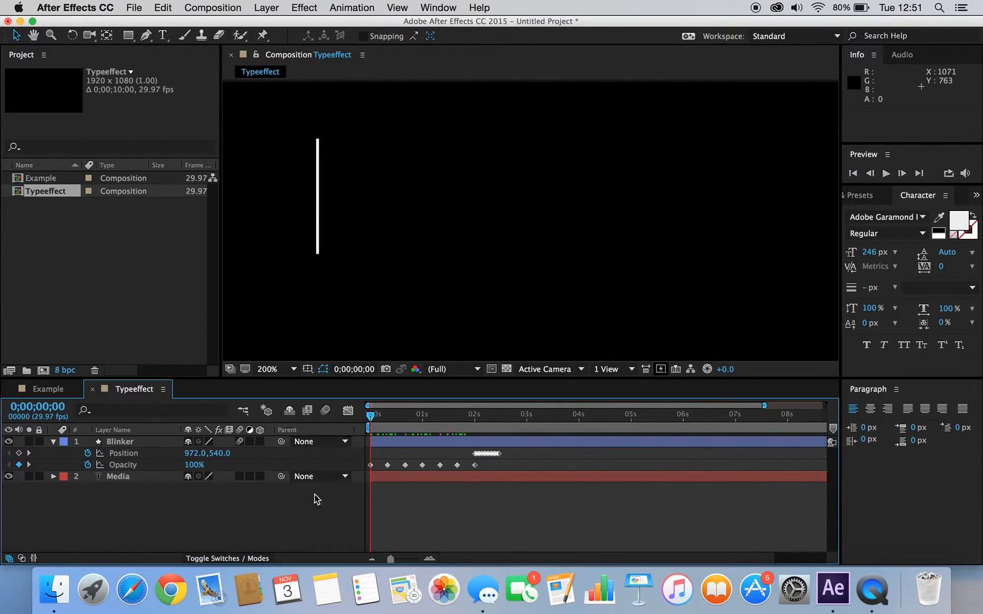
pyautogui.press('space')
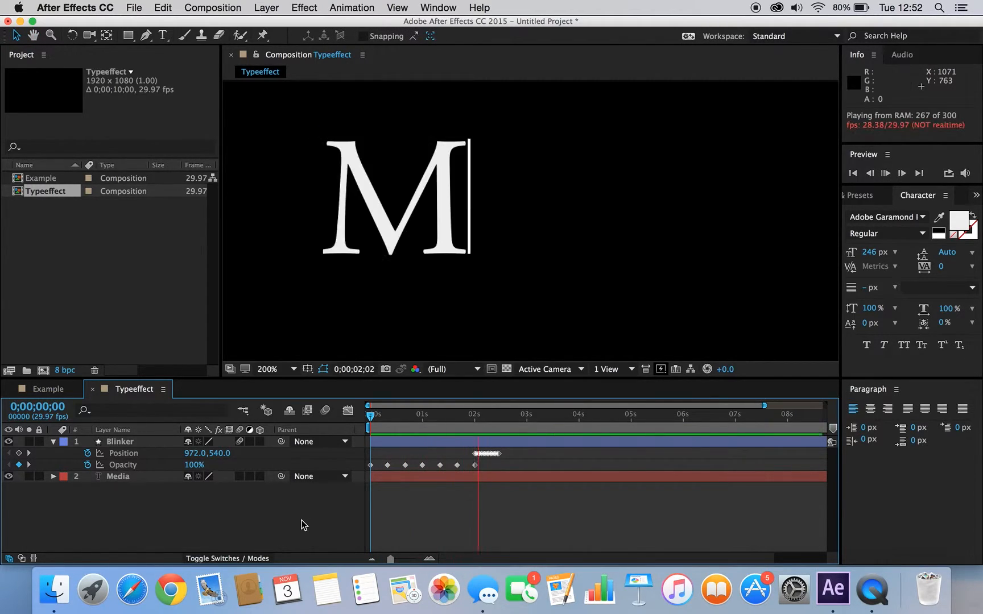
pyautogui.press('space')
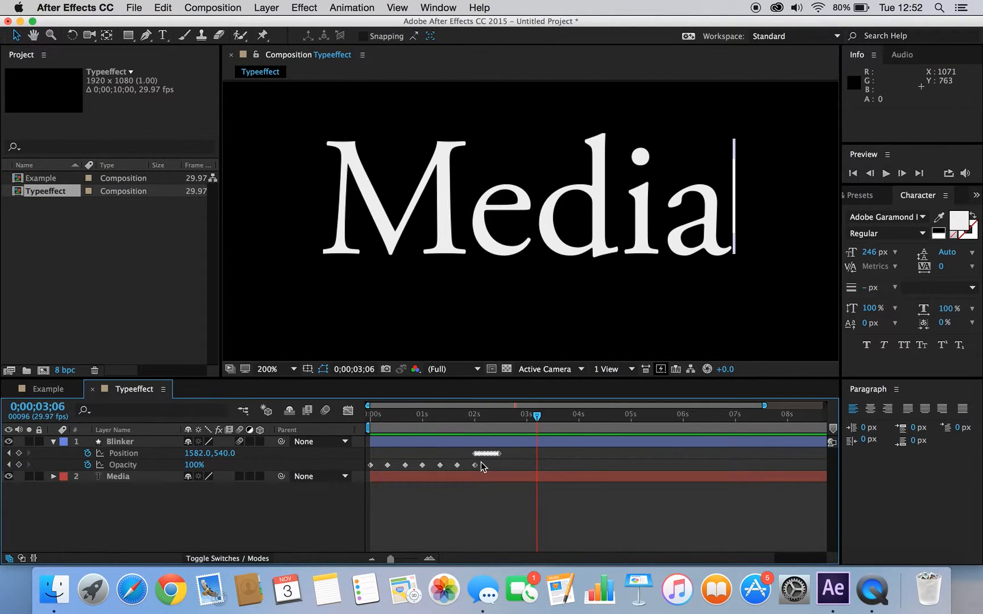
# Add a Blinker Opacity keyframe holding the current value at 0;00;02;14, in line with the last Position keyframe
pyautogui.moveTo(494, 416)
pyautogui.mouseDown()
pyautogui.moveTo(462, 435)
pyautogui.moveTo(513, 435)
pyautogui.moveTo(501, 436)
pyautogui.mouseUp()
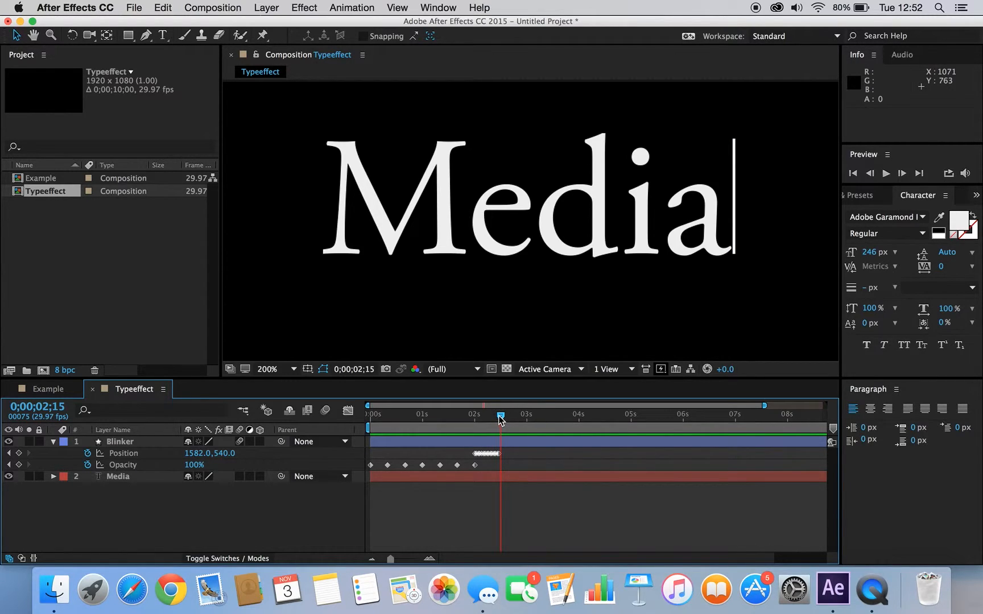
pyautogui.moveTo(501, 419); pyautogui.dragTo(498, 420)
pyautogui.moveTo(374, 420); pyautogui.dragTo(361, 421)
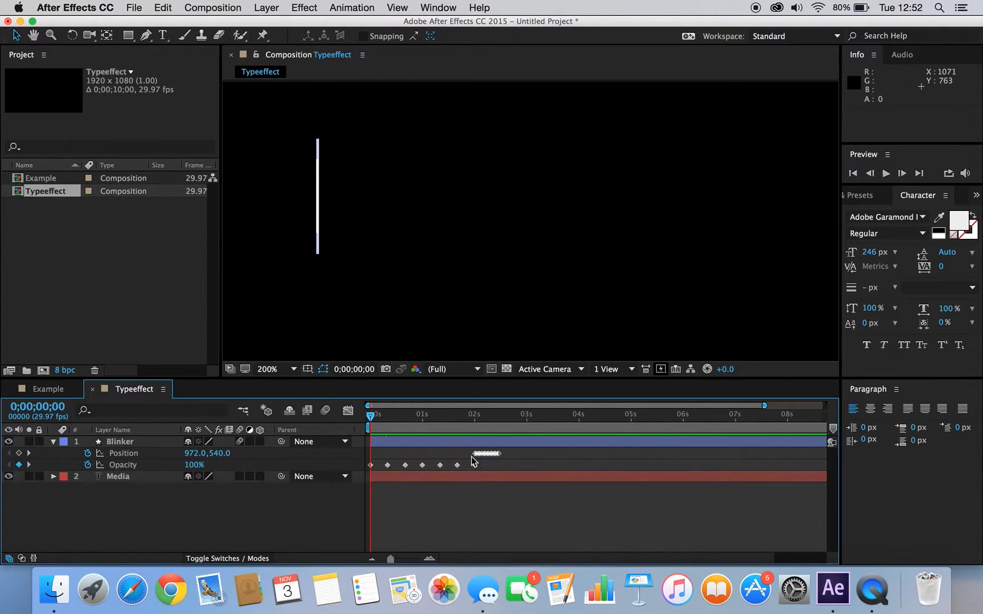
pyautogui.click(500, 422)
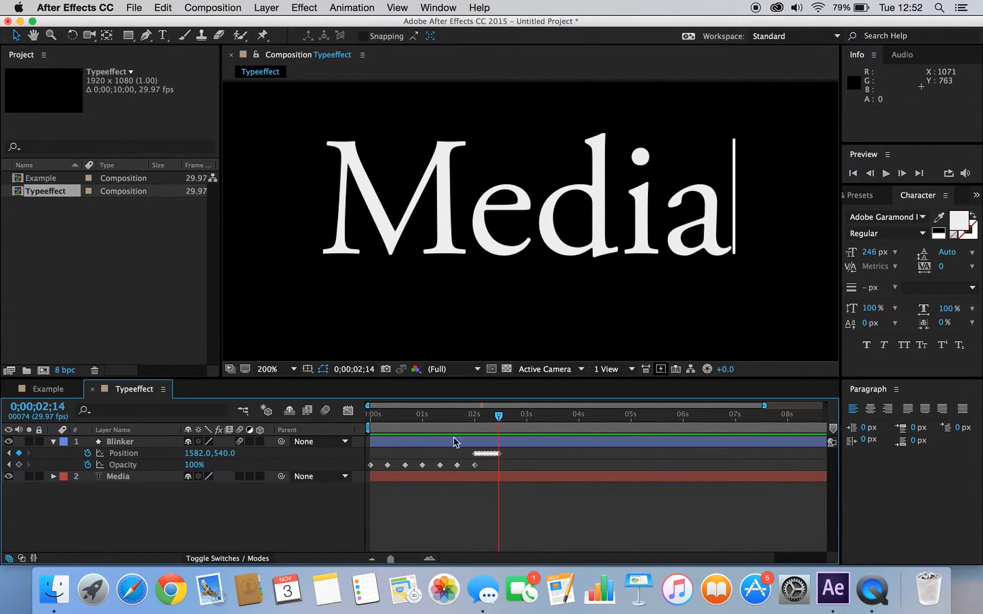
pyautogui.moveTo(402, 560); pyautogui.dragTo(408, 560)
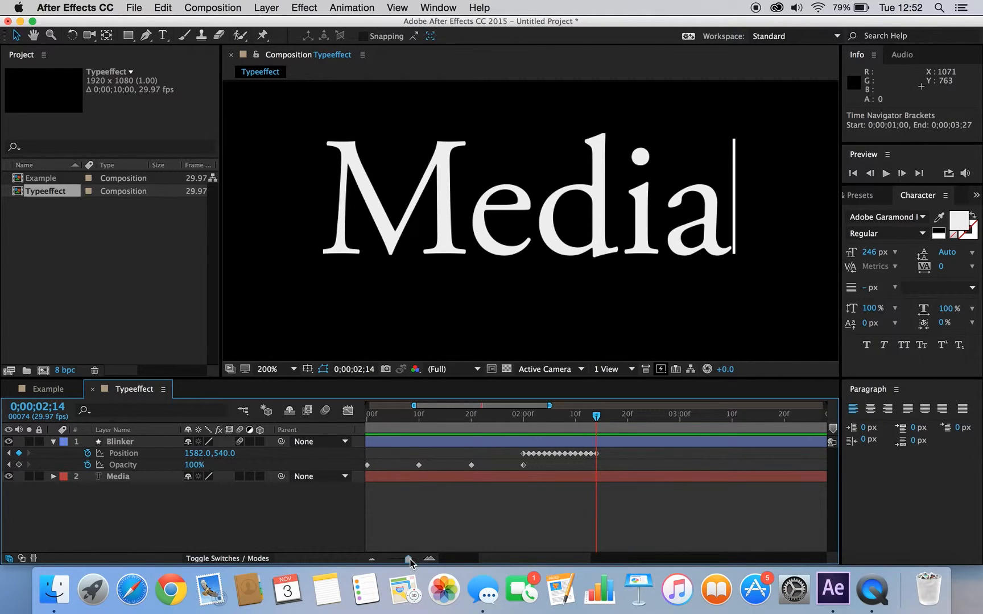
pyautogui.moveTo(409, 558); pyautogui.dragTo(415, 559)
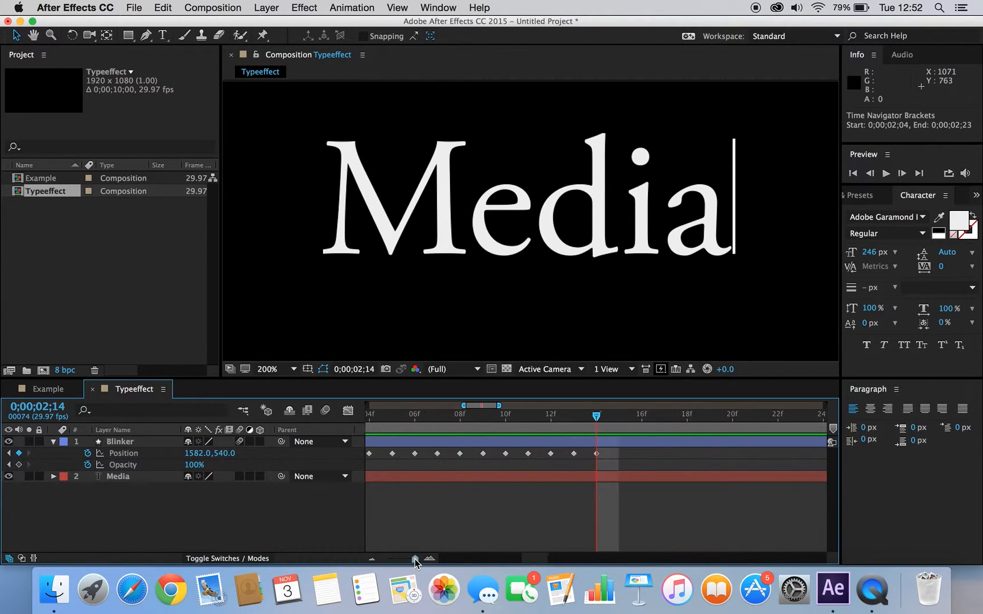
pyautogui.click(19, 465)
pyautogui.moveTo(459, 422); pyautogui.dragTo(597, 426)
# Copy the Blinker's six Opacity keyframes from the second one through the one at 0;00;02;00
pyautogui.moveTo(415, 560); pyautogui.dragTo(392, 562)
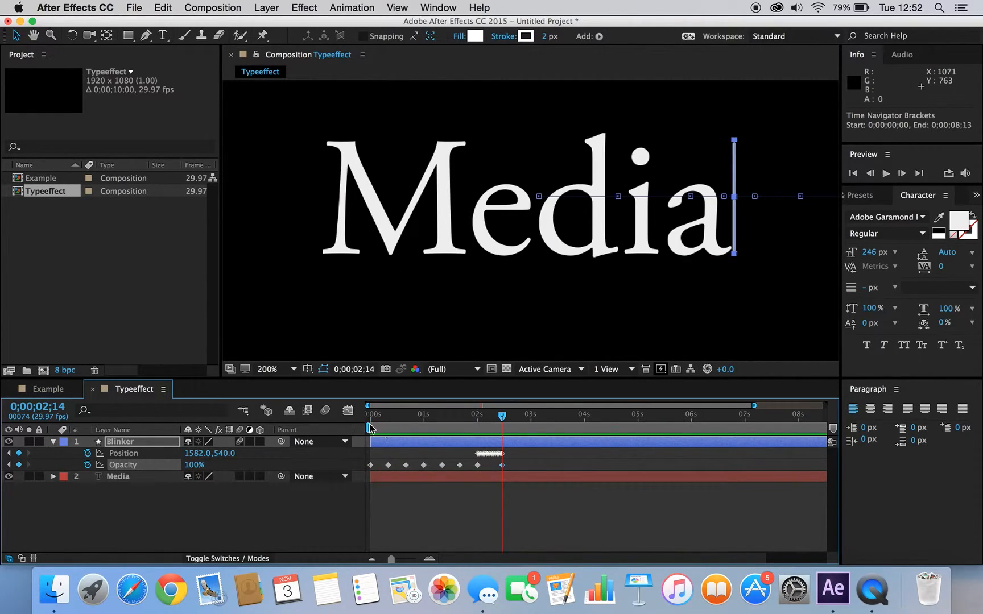
pyautogui.click(388, 466)
pyautogui.moveTo(400, 468); pyautogui.dragTo(390, 469)
pyautogui.press('super+z')
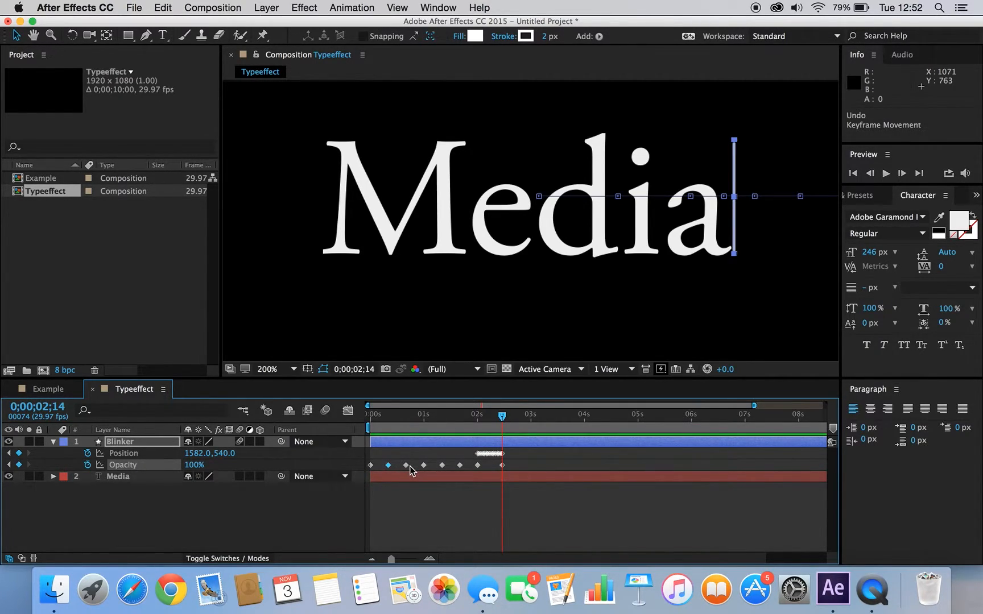
pyautogui.keyDown('shift'); pyautogui.click(406, 466); pyautogui.keyUp('shift')
pyautogui.keyDown('shift'); pyautogui.click(424, 466); pyautogui.keyUp('shift')
pyautogui.keyDown('shift'); pyautogui.click(460, 466); pyautogui.keyUp('shift')
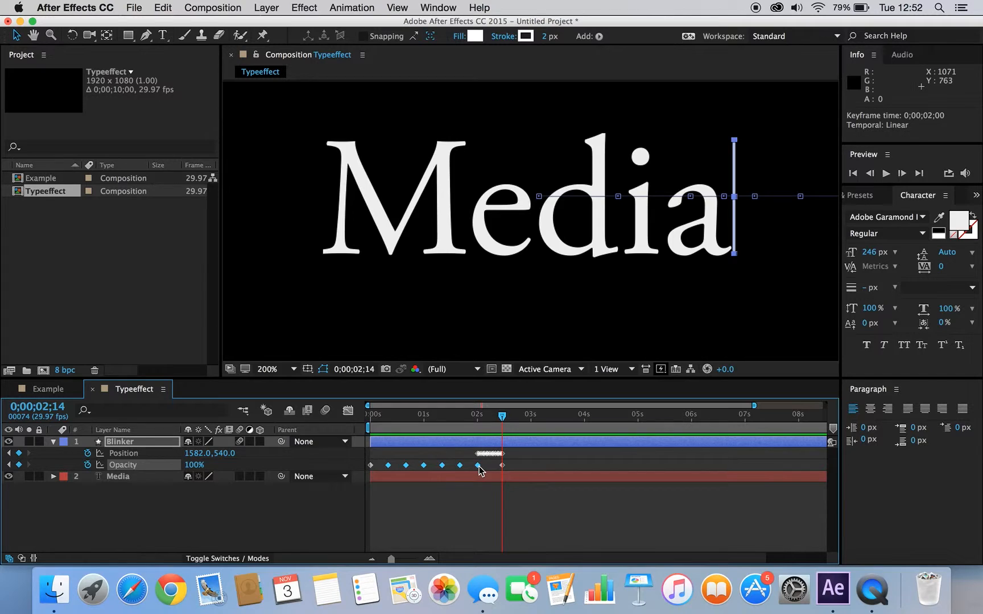
pyautogui.press('super+c')
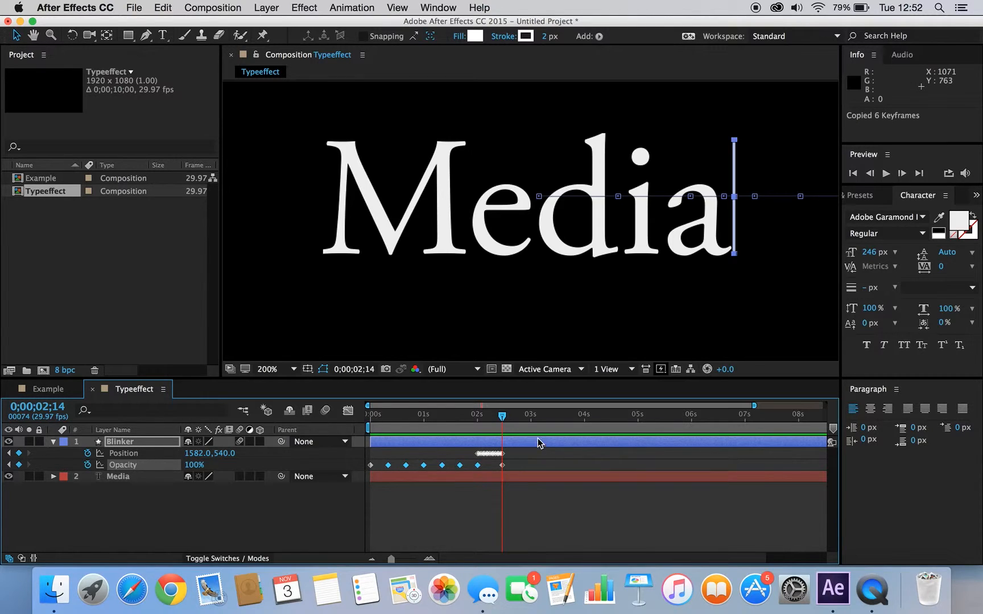
# Paste the six copied Opacity keyframes onto the Blinker layer at 0;00;02;24, ten frames after its last Opacity keyframe
pyautogui.moveTo(504, 419); pyautogui.dragTo(522, 419)
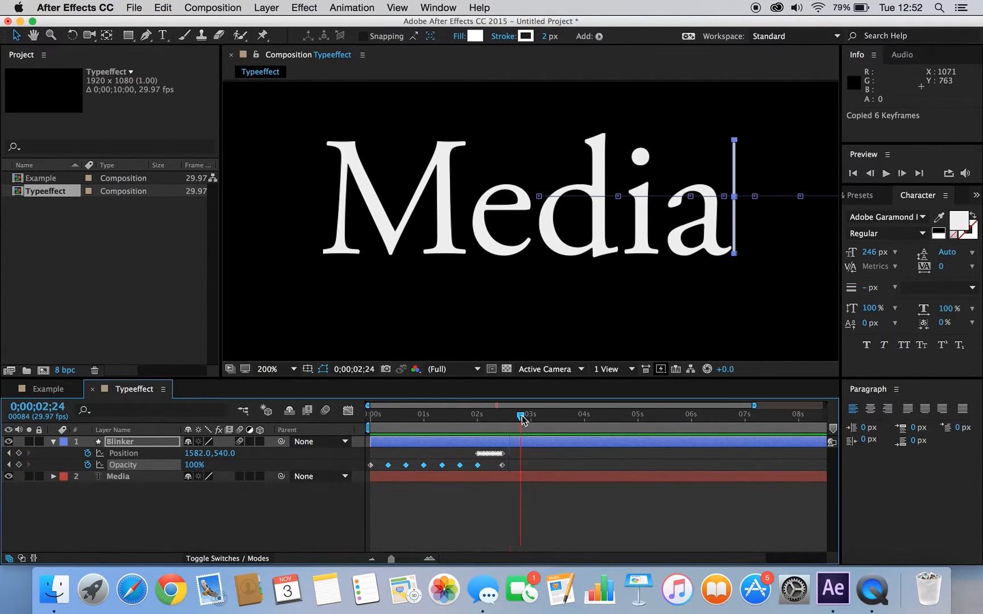
pyautogui.click(407, 559)
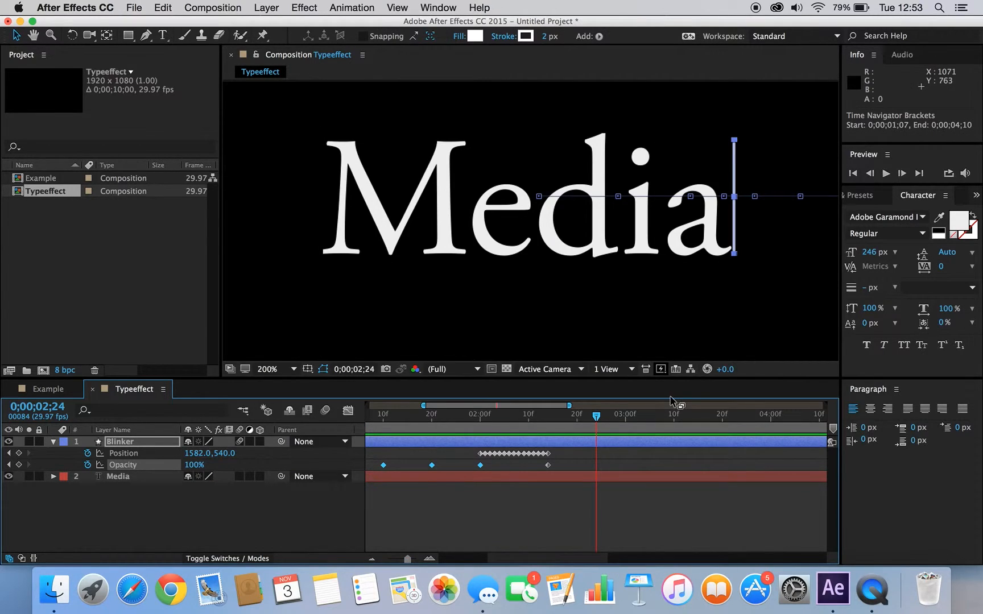
pyautogui.moveTo(407, 560); pyautogui.dragTo(413, 563)
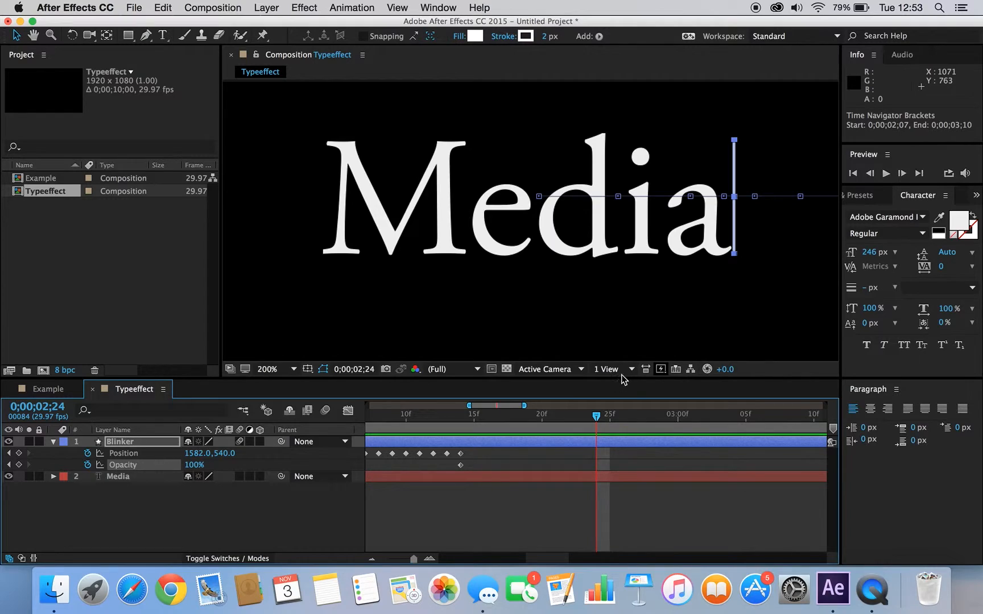
pyautogui.click(461, 417)
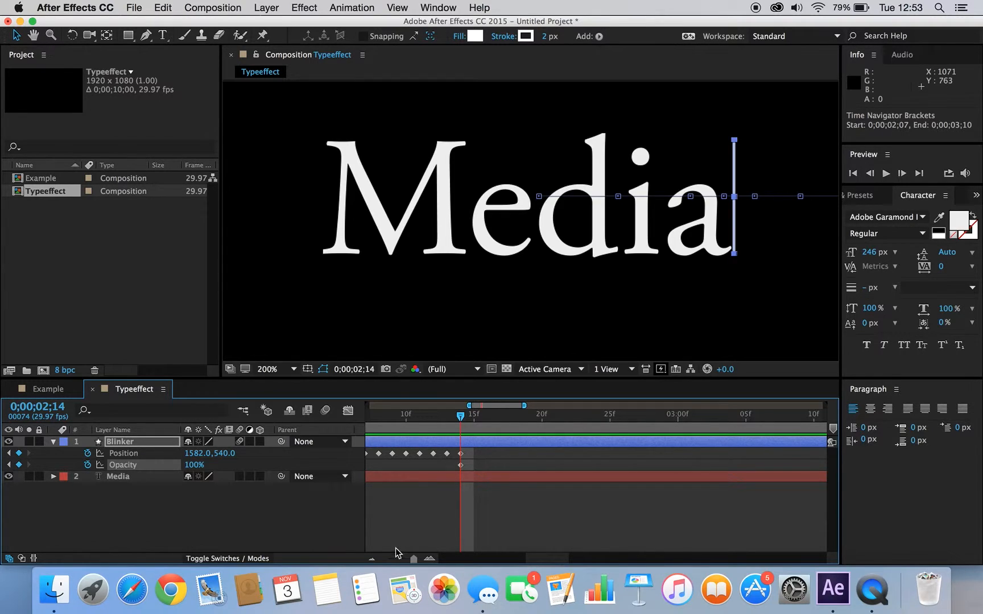
pyautogui.moveTo(414, 559); pyautogui.dragTo(416, 560)
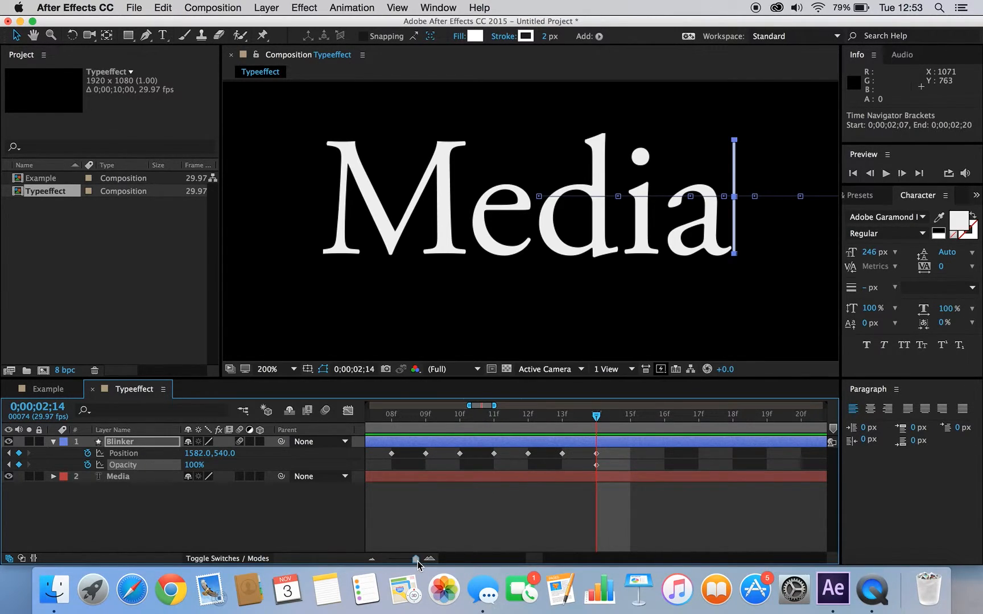
pyautogui.hscroll(5, 627, 455)
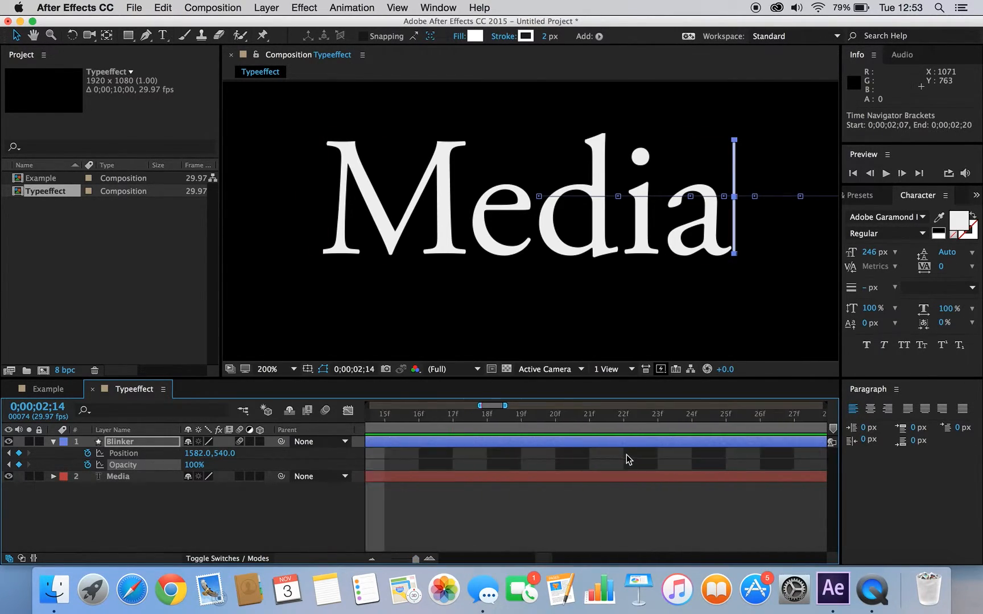
pyautogui.click(665, 420)
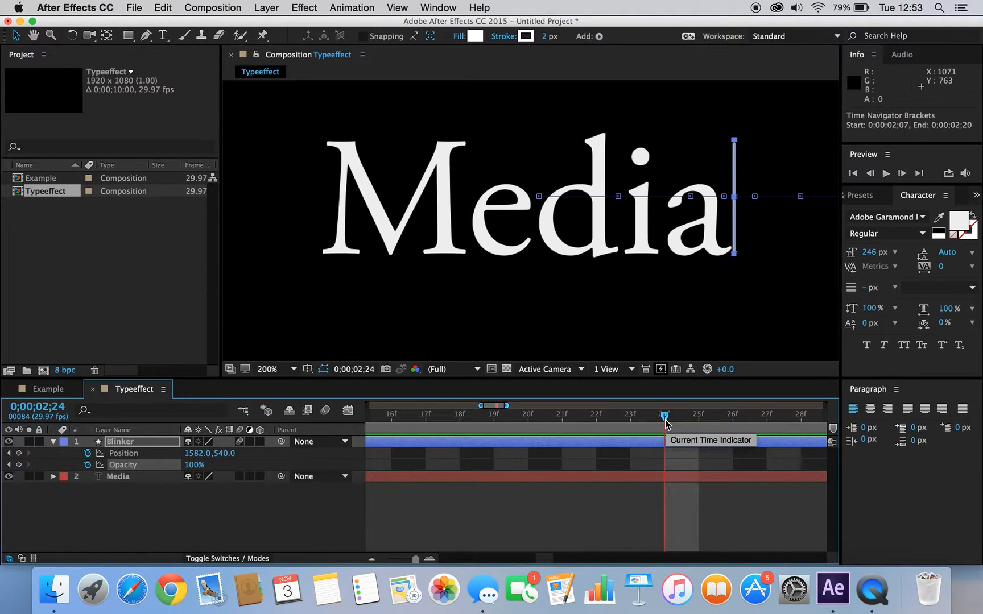
pyautogui.press('super+v')
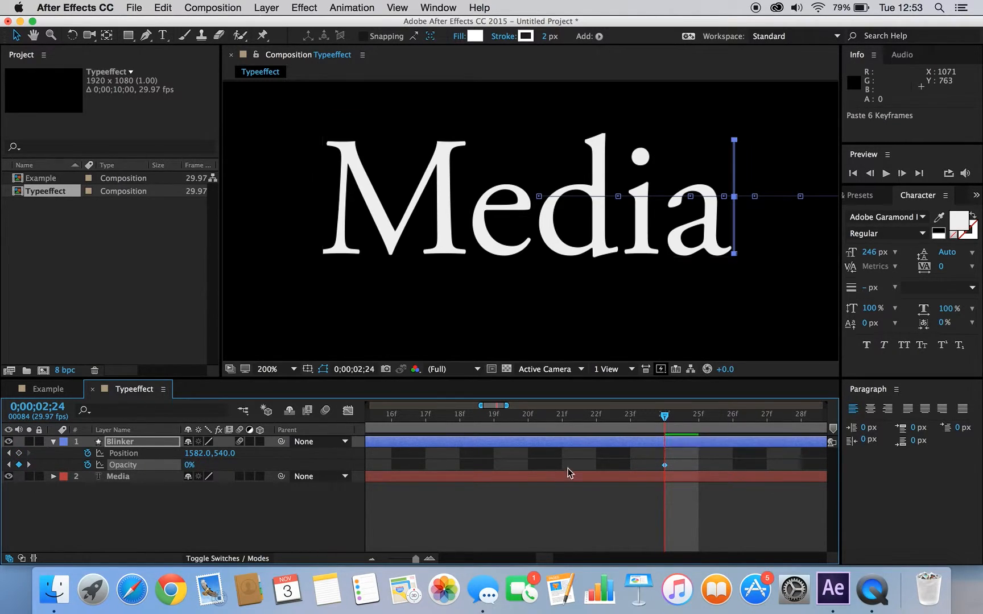
pyautogui.click(393, 560)
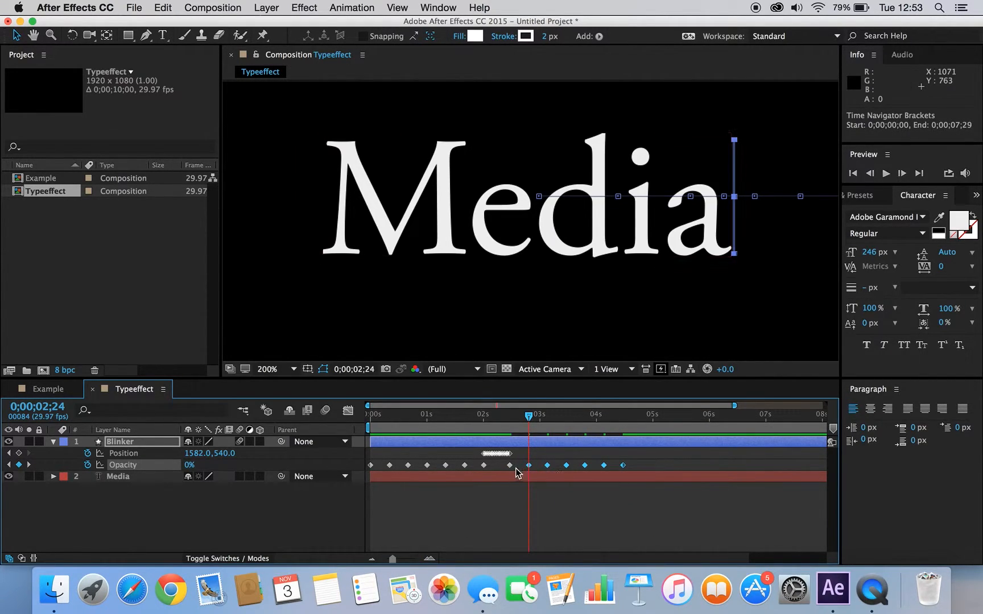
# Deselect the Blinker layer and preview the full typing animation from the start of the composition
pyautogui.click(283, 517)
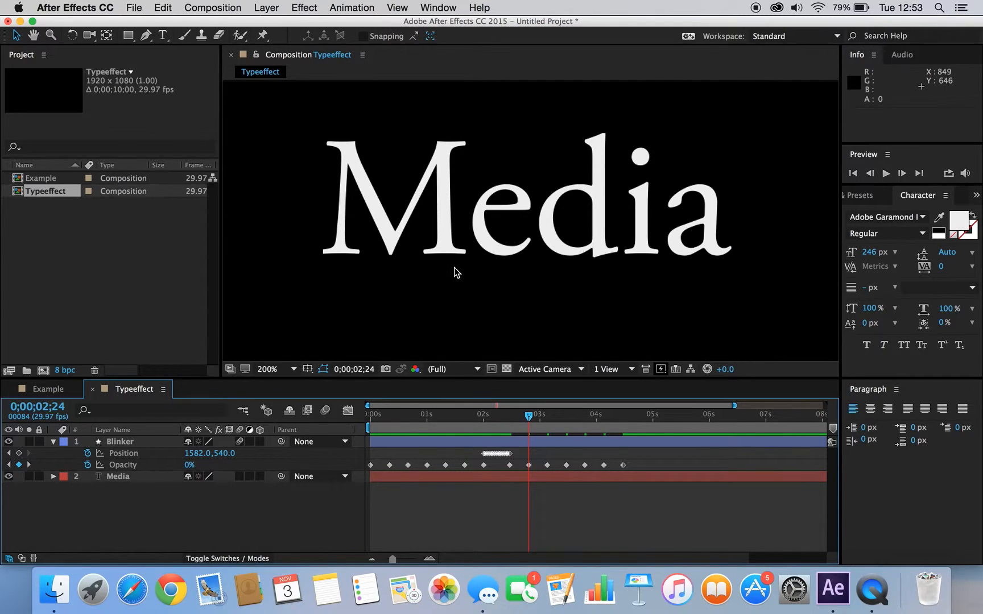
pyautogui.press(',')
pyautogui.press(',')
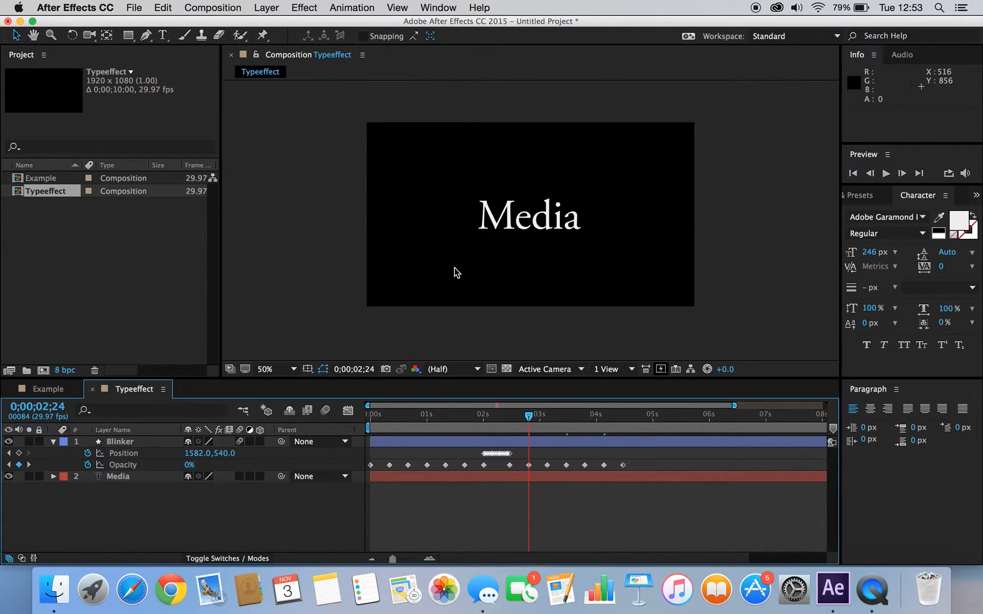
pyautogui.click(366, 420)
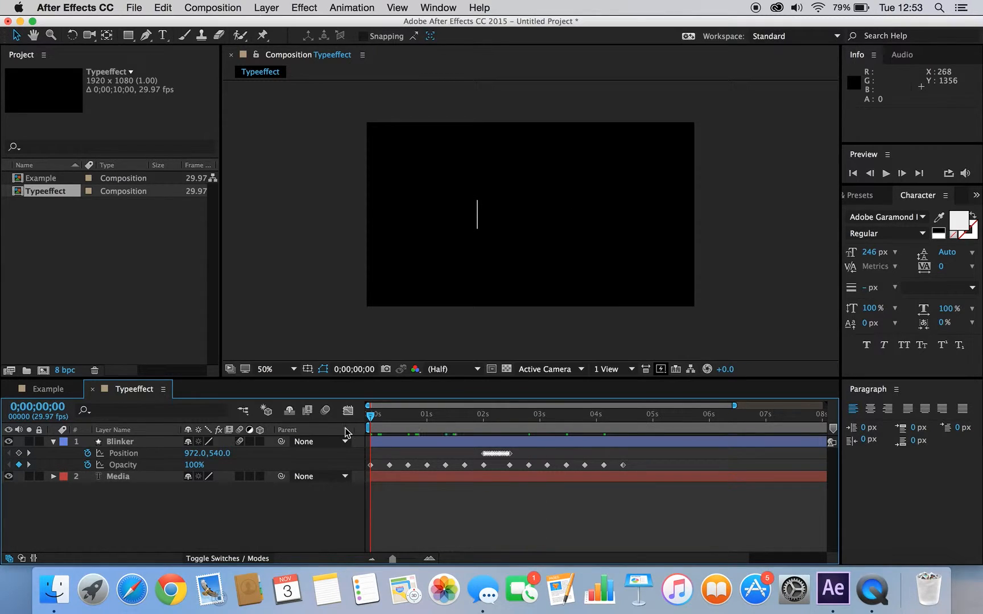
pyautogui.press('space')
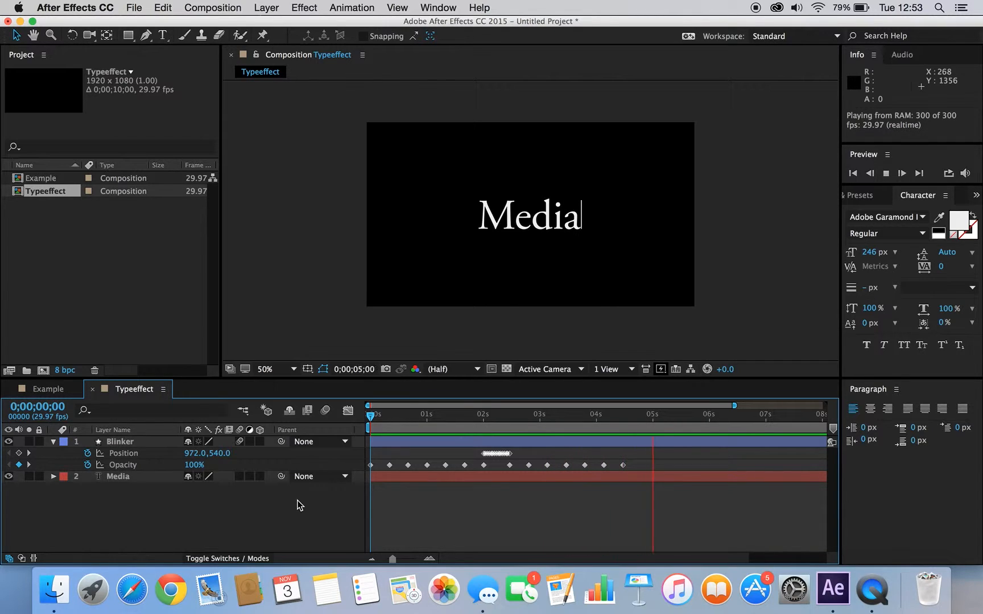
pyautogui.press('space')
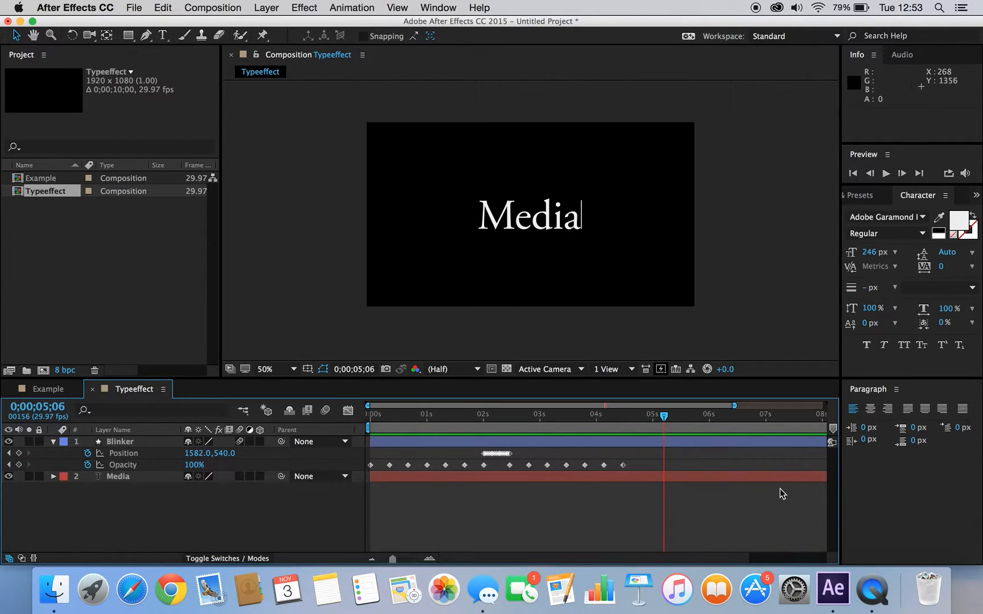
# Shorten the work area to end at 0;00;04;19, just after the last Opacity keyframe
pyautogui.moveTo(393, 554)
pyautogui.mouseDown()
pyautogui.moveTo(407, 558)
pyautogui.moveTo(386, 558)
pyautogui.mouseUp()
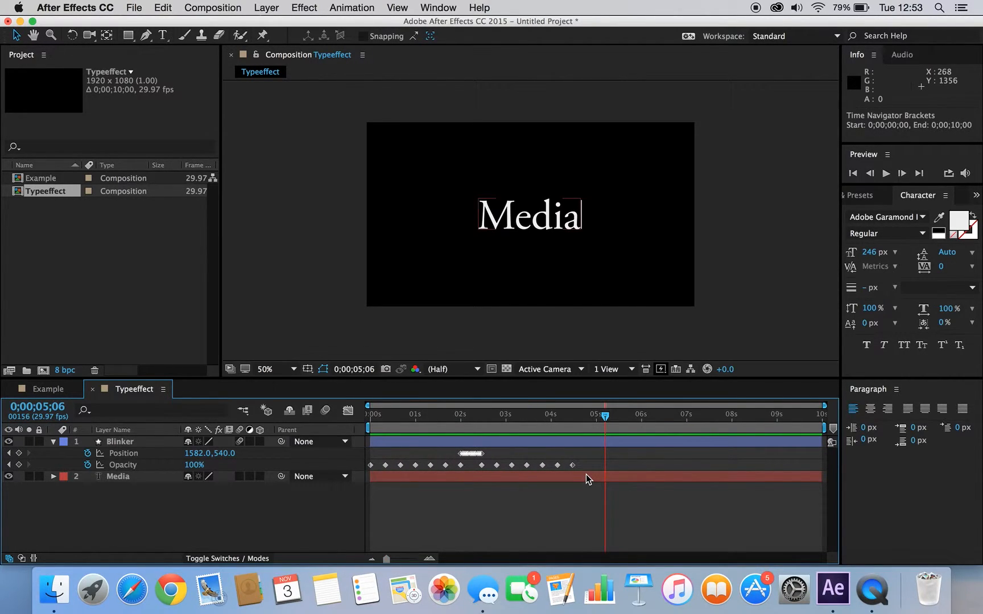
pyautogui.moveTo(819, 428); pyautogui.dragTo(624, 475)
pyautogui.moveTo(619, 428); pyautogui.dragTo(585, 442)
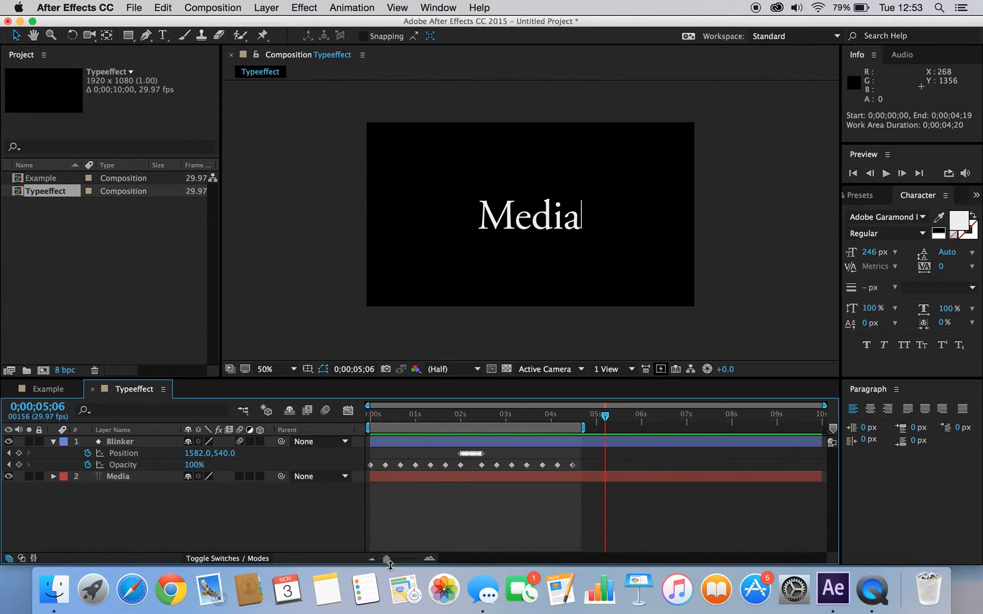
# Preview the finished typing and blinking animation within the shortened work area, starting from 0;00;00;00
pyautogui.press('space')
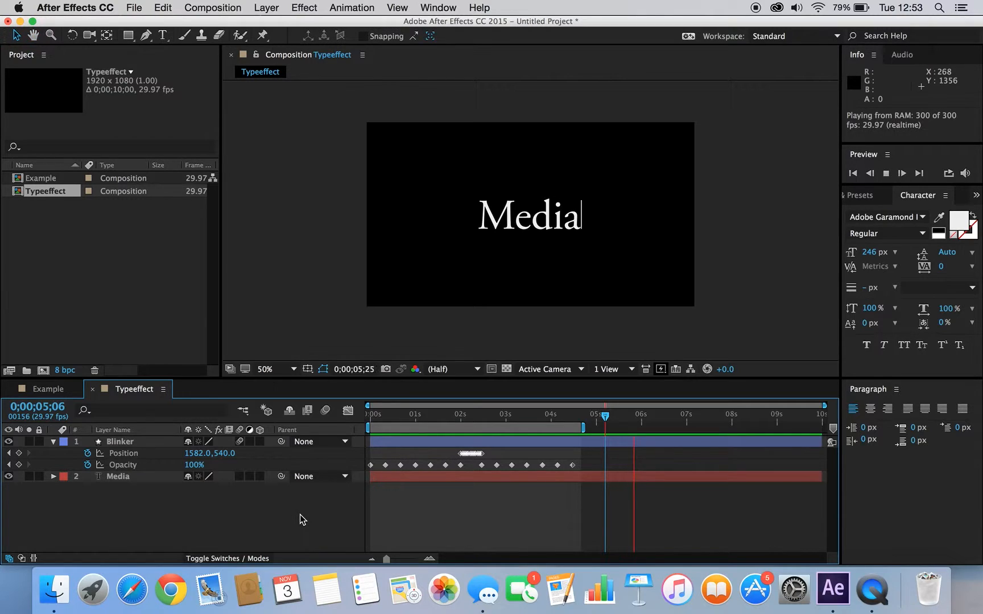
pyautogui.press('space')
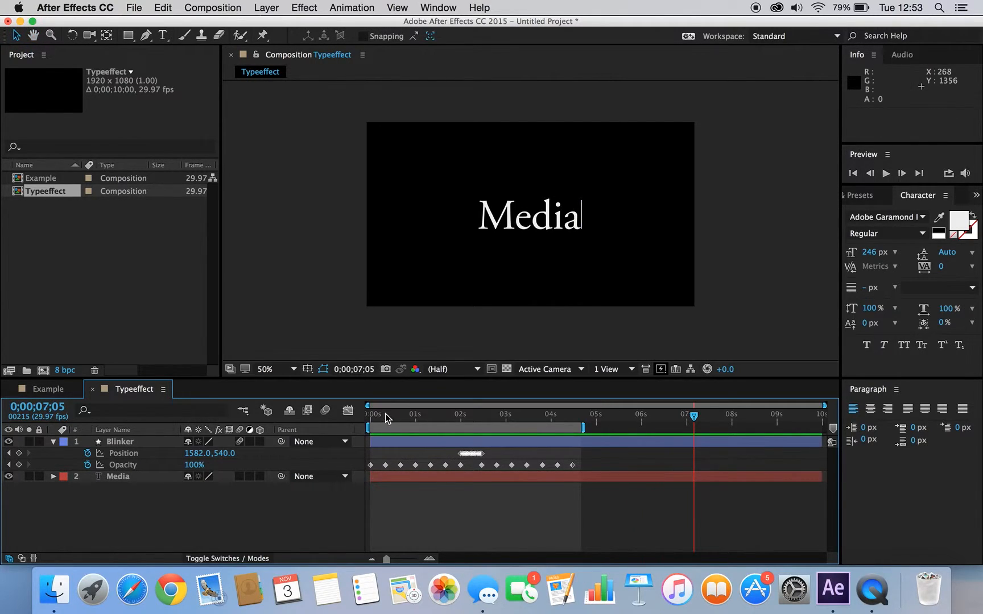
pyautogui.moveTo(386, 417); pyautogui.dragTo(295, 436)
pyautogui.press('space')
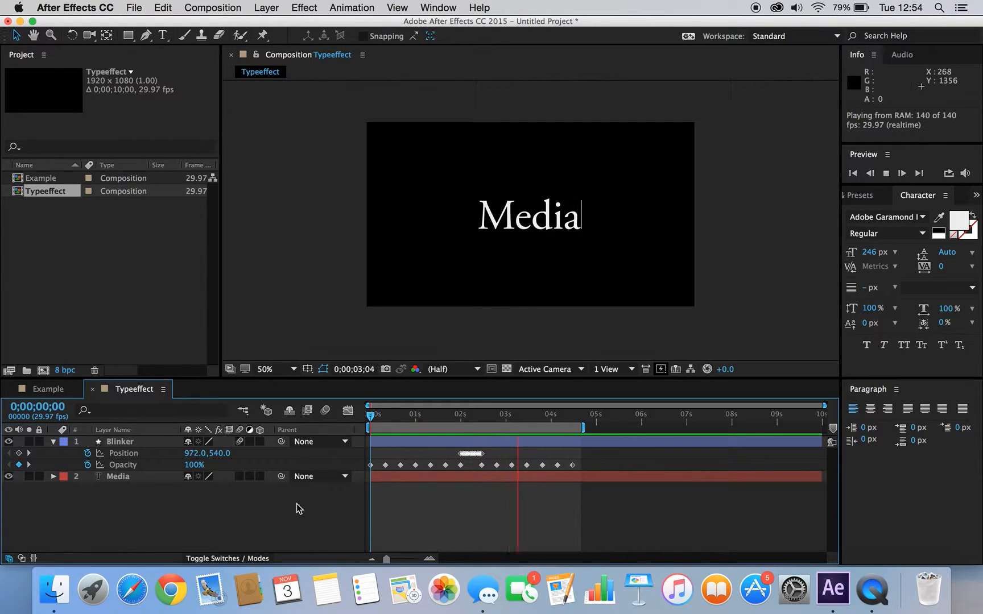
pyautogui.press('space')
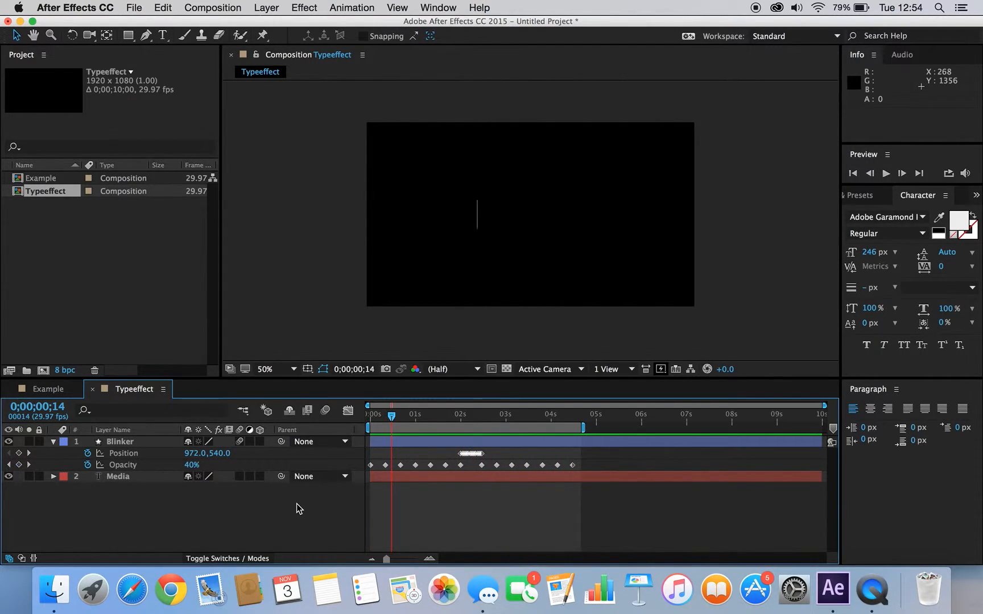
pyautogui.press('space')
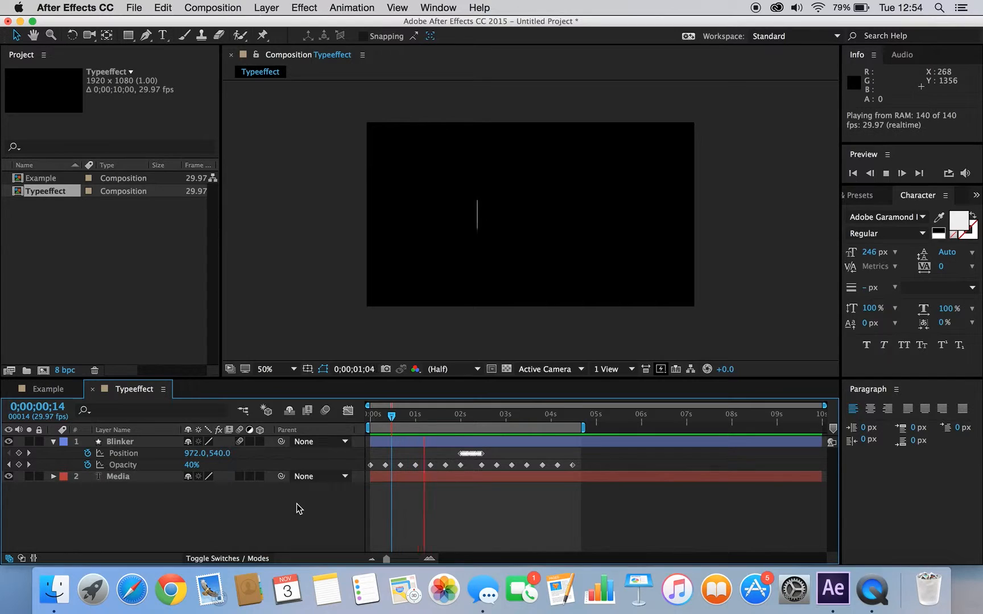